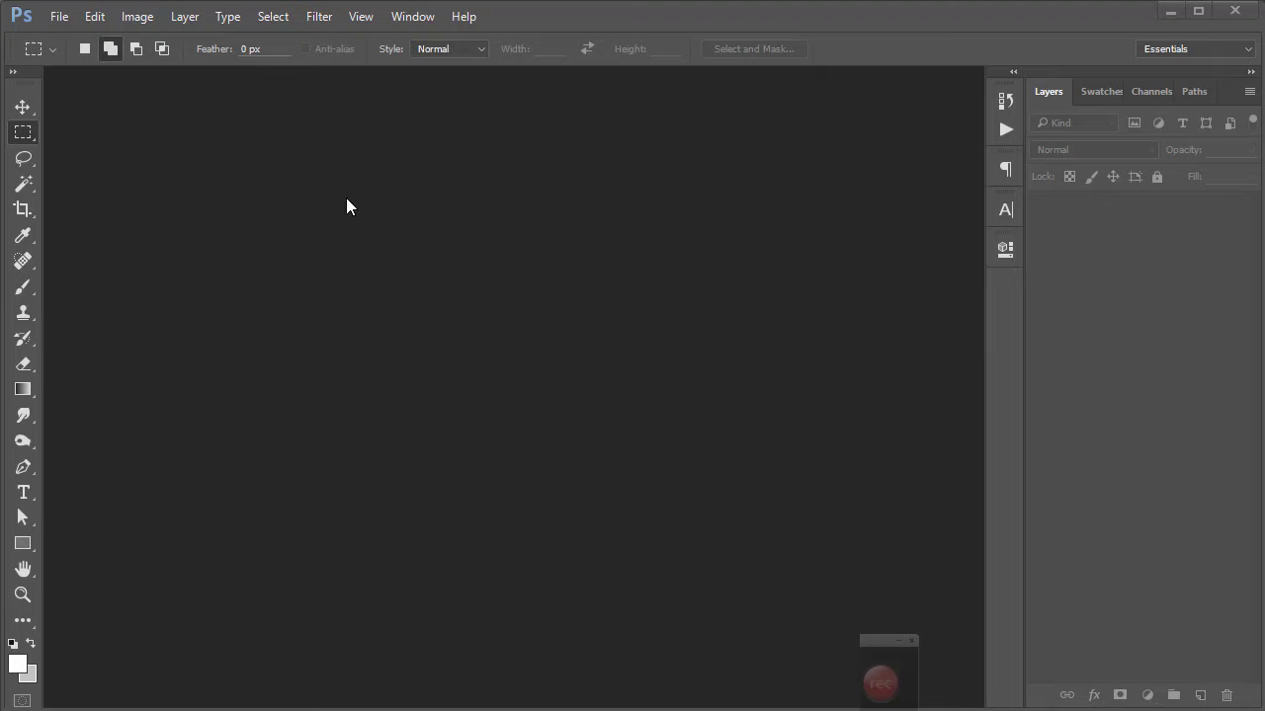
Step: Create a new document named YT, 1280 × 720 px at 300 ppi with a white background
{"action": "left_click", "coordinate": [60, 17]}
{"action": "left_click", "coordinate": [74, 40]}
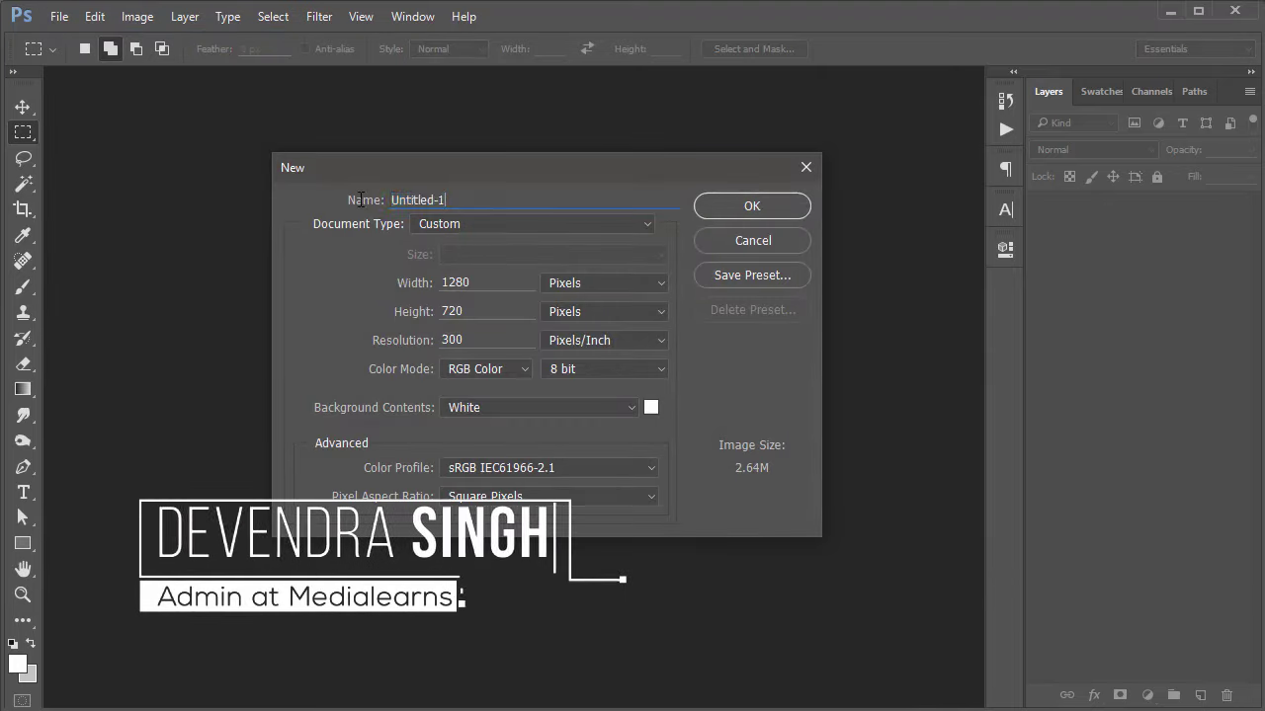
{"action": "type", "text": "YT"}
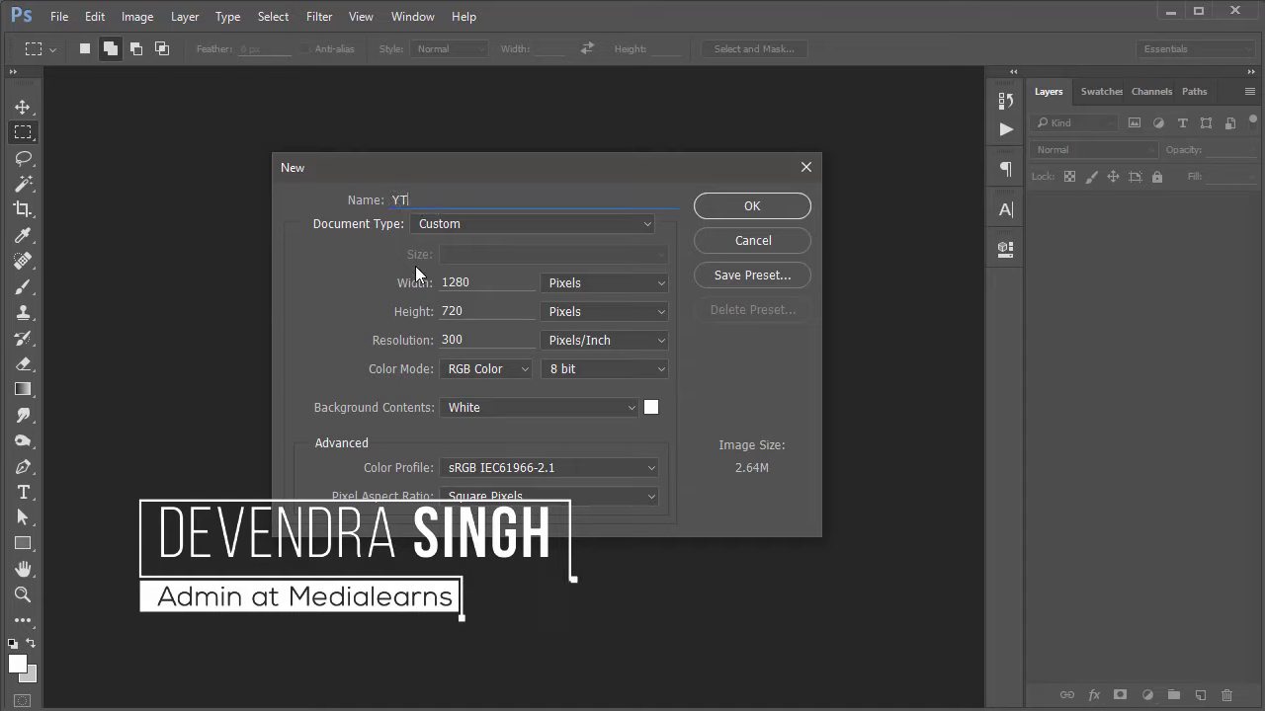
{"action": "double_click", "coordinate": [485, 285]}
{"action": "key", "text": "Tab"}
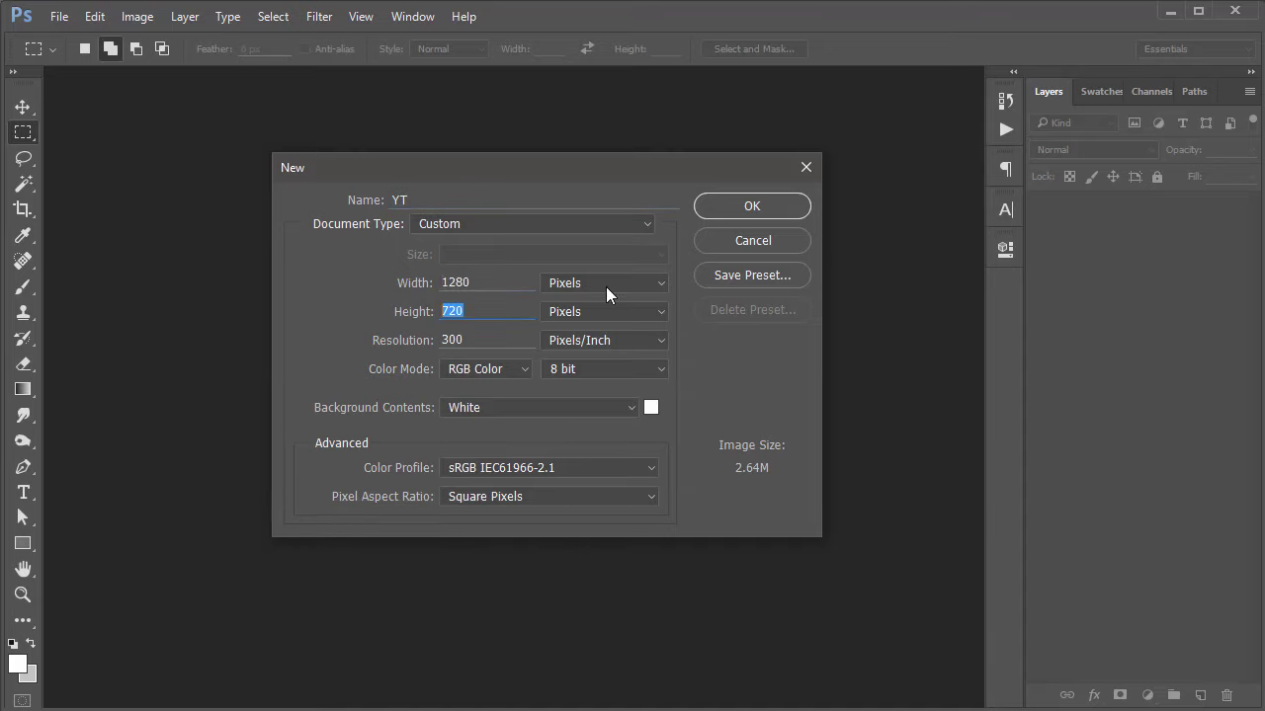
{"action": "left_click", "coordinate": [748, 206]}
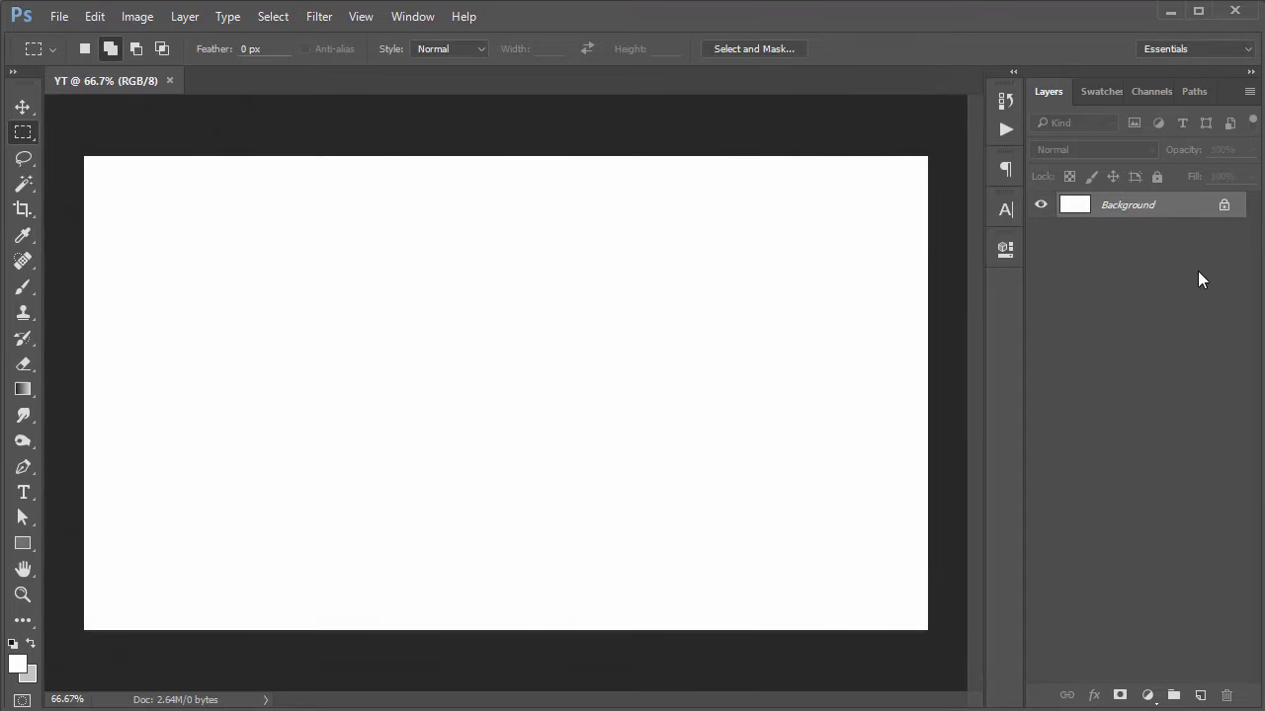
Step: Unlock the Background into Layer 0 and switch to the Horizontal Type tool
{"action": "double_click", "coordinate": [1151, 211], "text": "alt"}
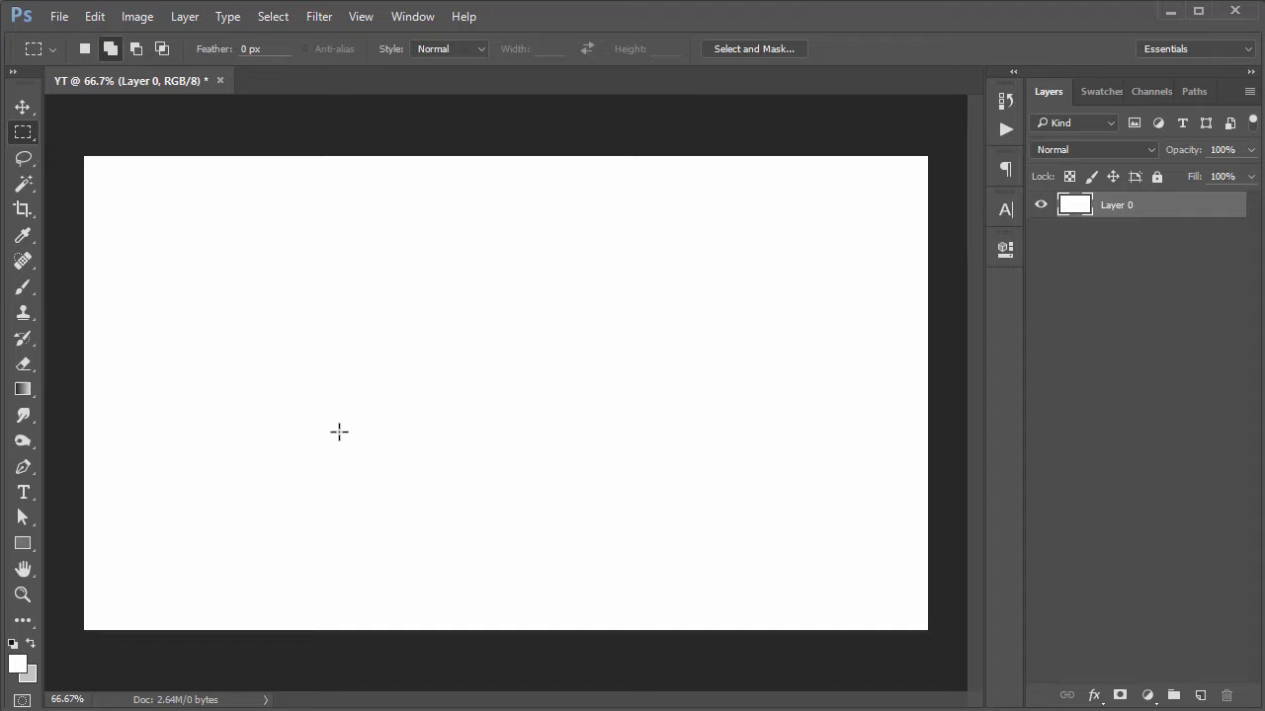
{"action": "key", "text": "t"}
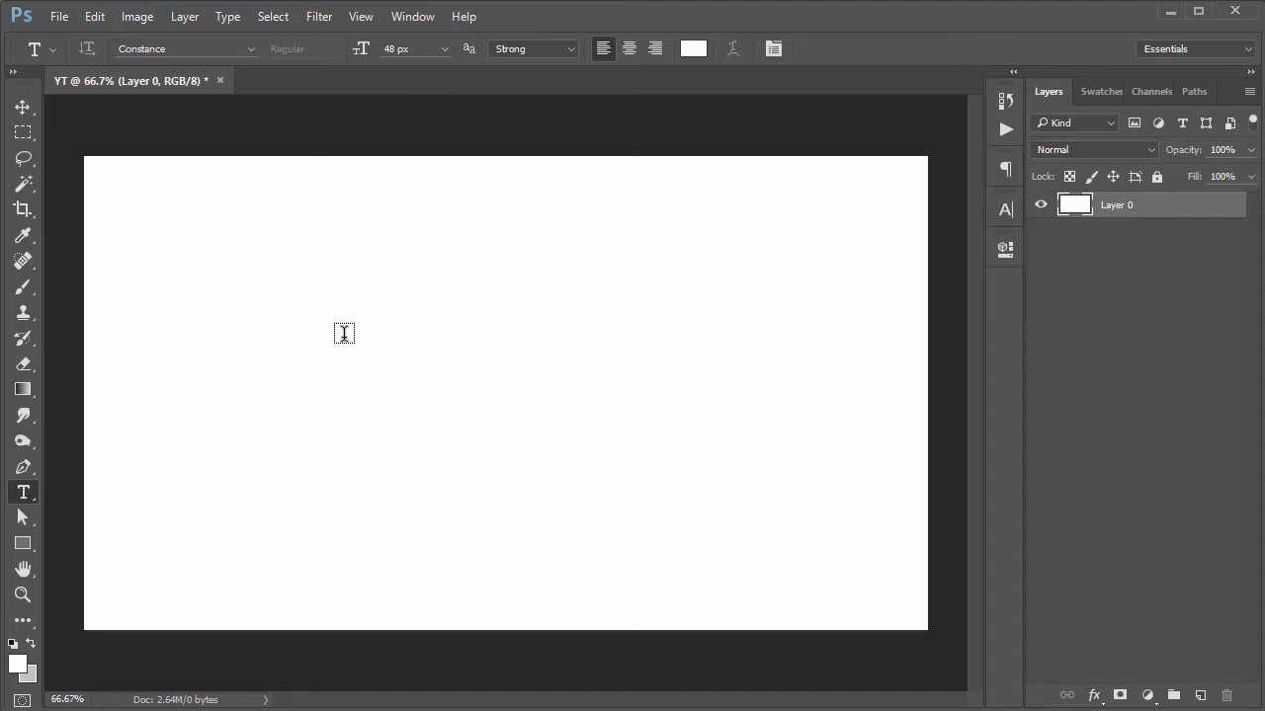
Step: Place a text point in the upper-left of the canvas and clear the stray test characters
{"action": "left_click", "coordinate": [259, 291]}
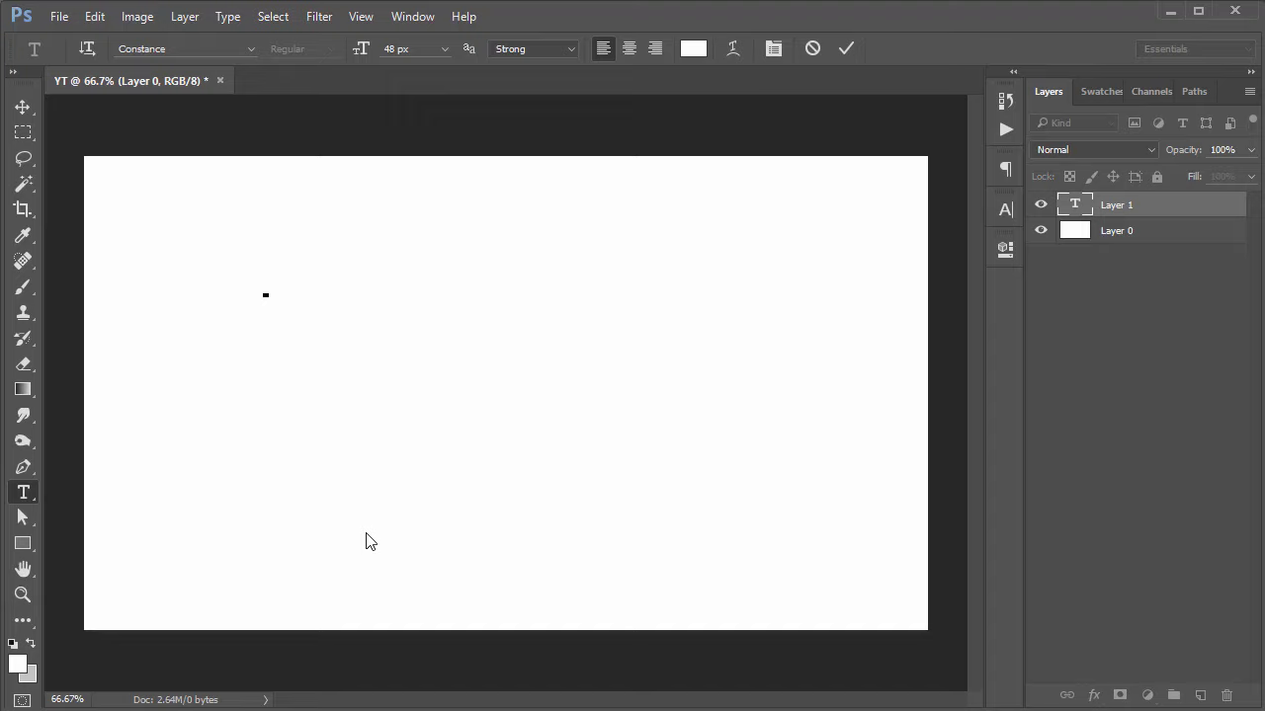
{"action": "type", "text": "Th"}
{"action": "type", "text": "is is my"}
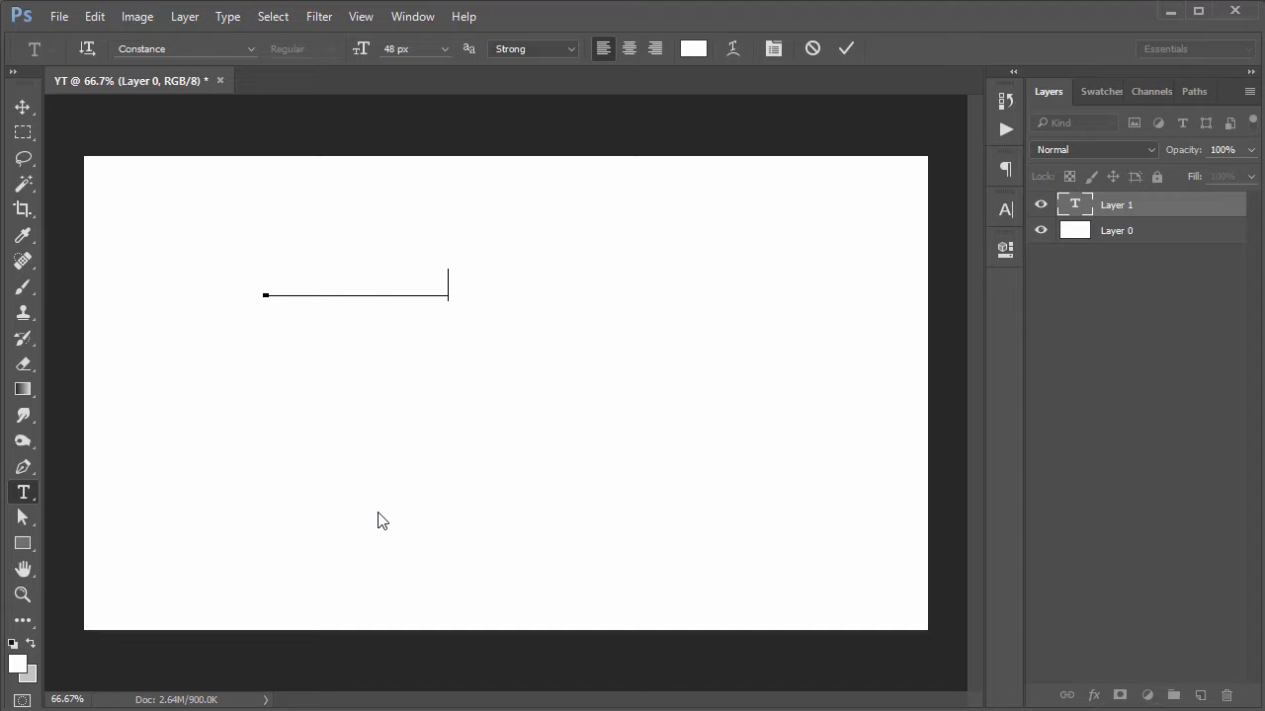
{"action": "key", "text": "ctrl"}
{"action": "key", "text": "BackSpace"}
{"action": "key", "text": "BackSpace"}
{"action": "key", "text": "BackSpace"}
{"action": "key", "text": "BackSpace"}
{"action": "key", "text": "BackSpace"}
{"action": "key", "text": "BackSpace"}
{"action": "key", "text": "BackSpace"}
{"action": "key", "text": "BackSpace"}
{"action": "key", "text": "BackSpace"}
Step: Set the text colour to dark grey #484848, type 'I AM A TEXT' and commit it
{"action": "left_click", "coordinate": [692, 49]}
{"action": "mouse_move", "coordinate": [783, 279]}
{"action": "left_mouse_down"}
{"action": "mouse_move", "coordinate": [635, 277]}
{"action": "mouse_move", "coordinate": [537, 327]}
{"action": "left_mouse_up"}
{"action": "left_click", "coordinate": [1235, 144]}
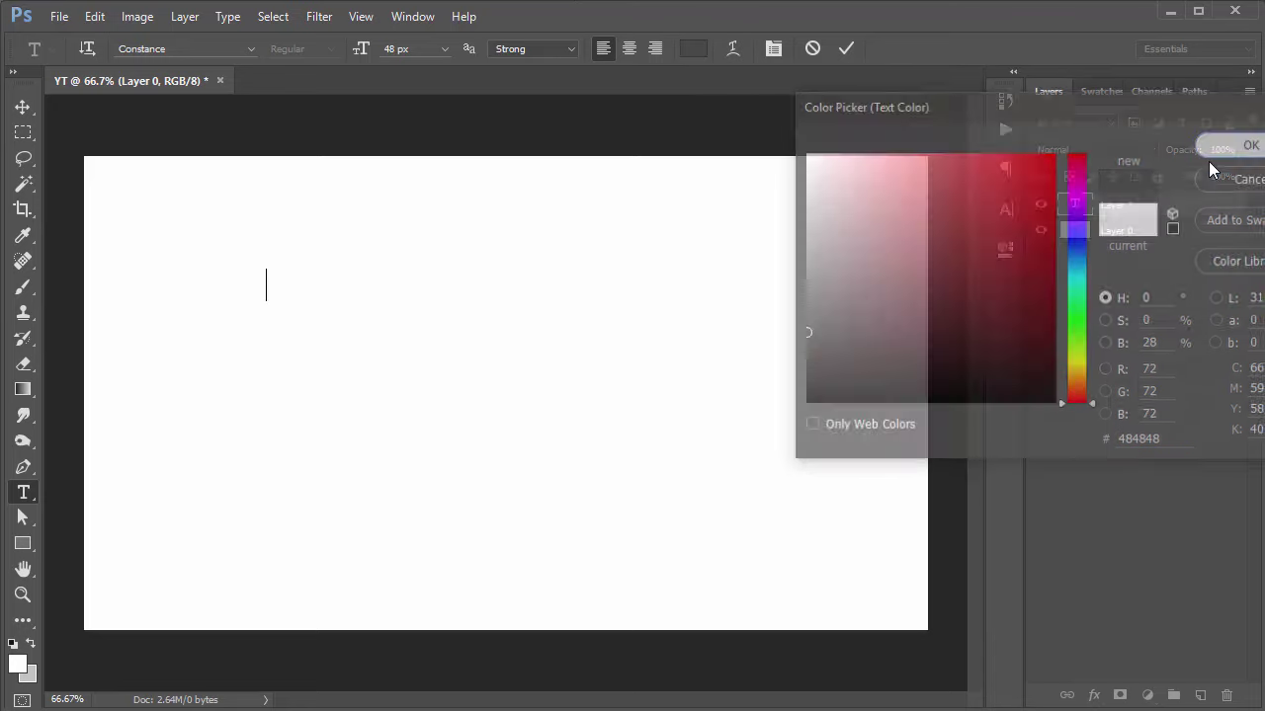
{"action": "type", "text": "I"}
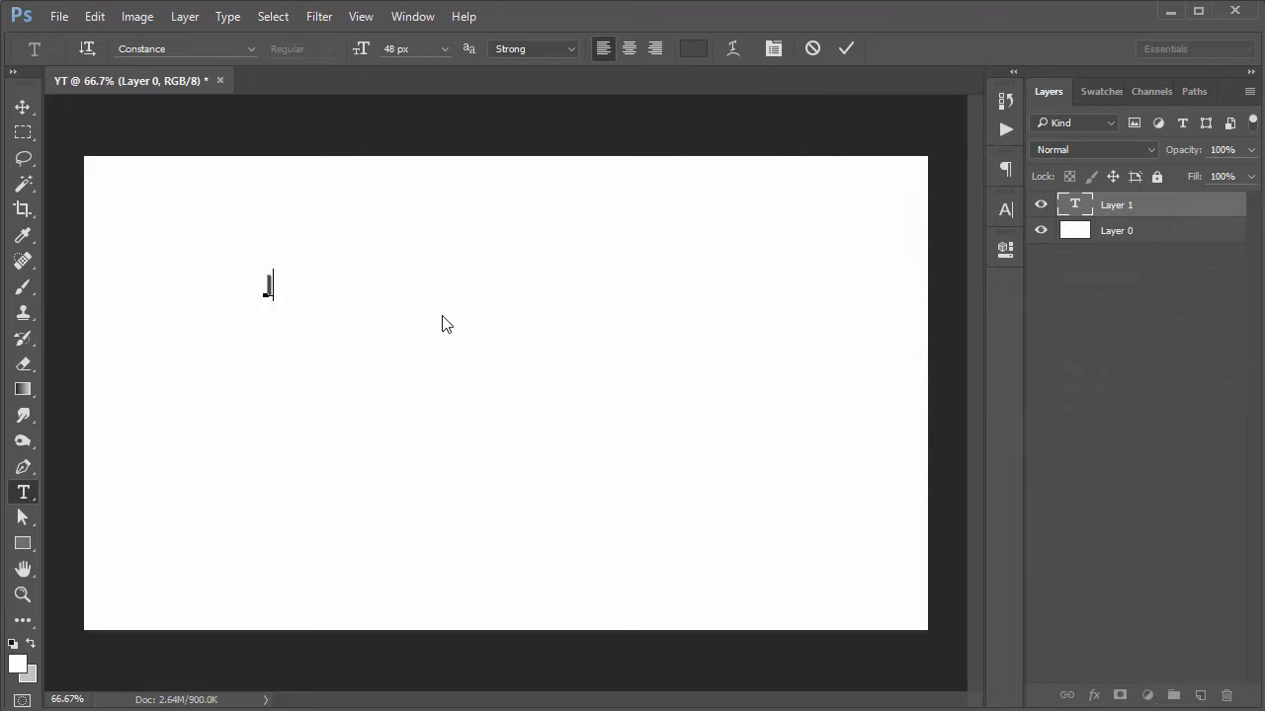
{"action": "type", "text": " AM A TEX"}
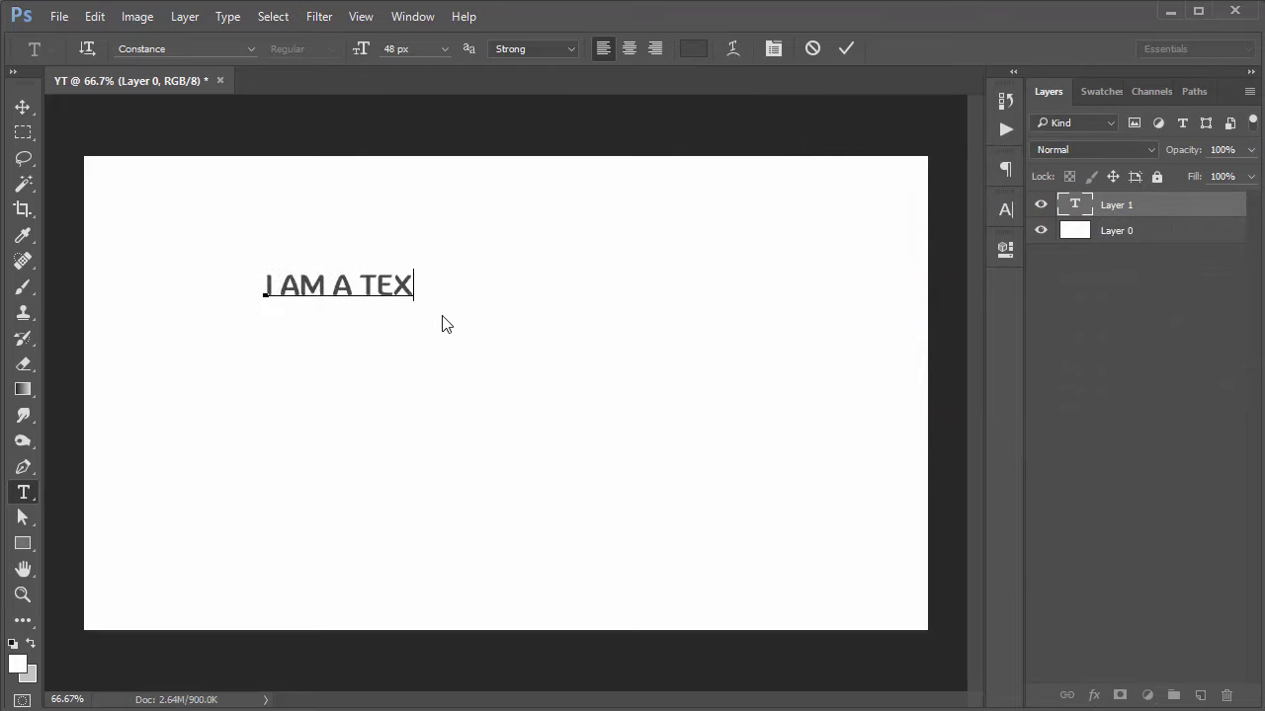
{"action": "type", "text": "T"}
{"action": "left_click", "coordinate": [838, 49]}
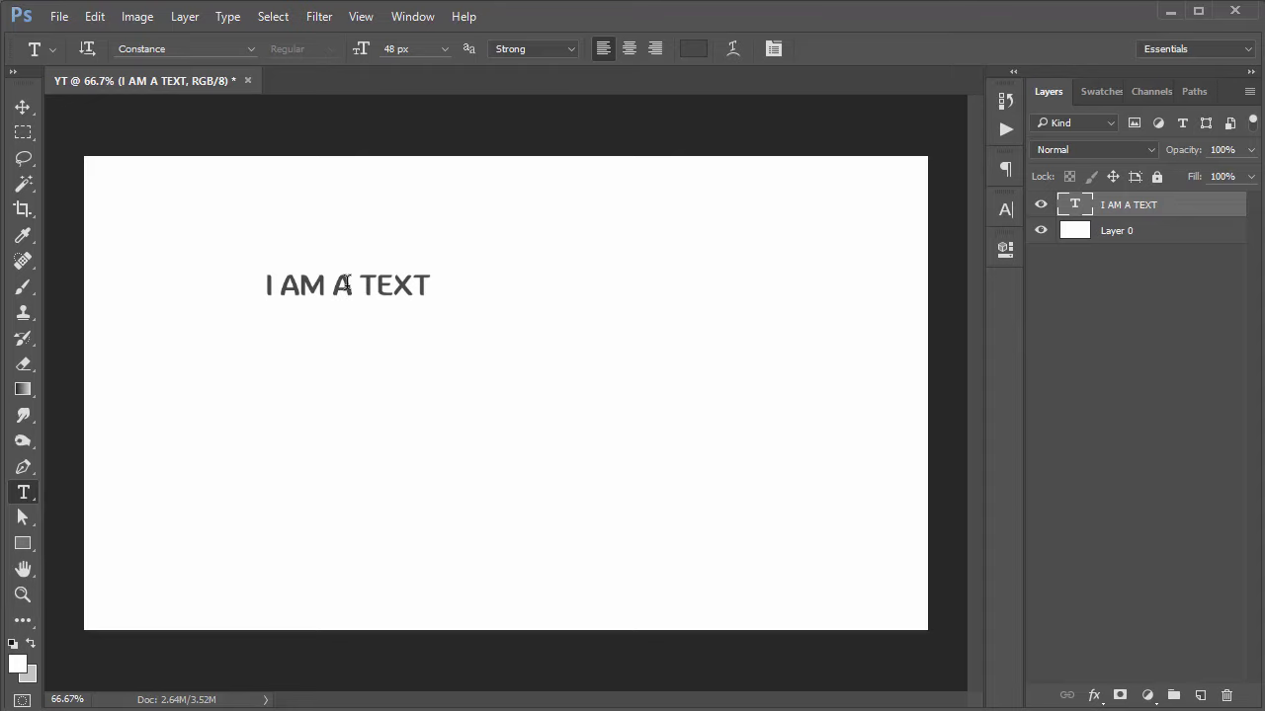
Step: Edit the line's ending to 'black TEXT' so it reads 'I AM A black TEXT'
{"action": "left_click", "coordinate": [27, 109]}
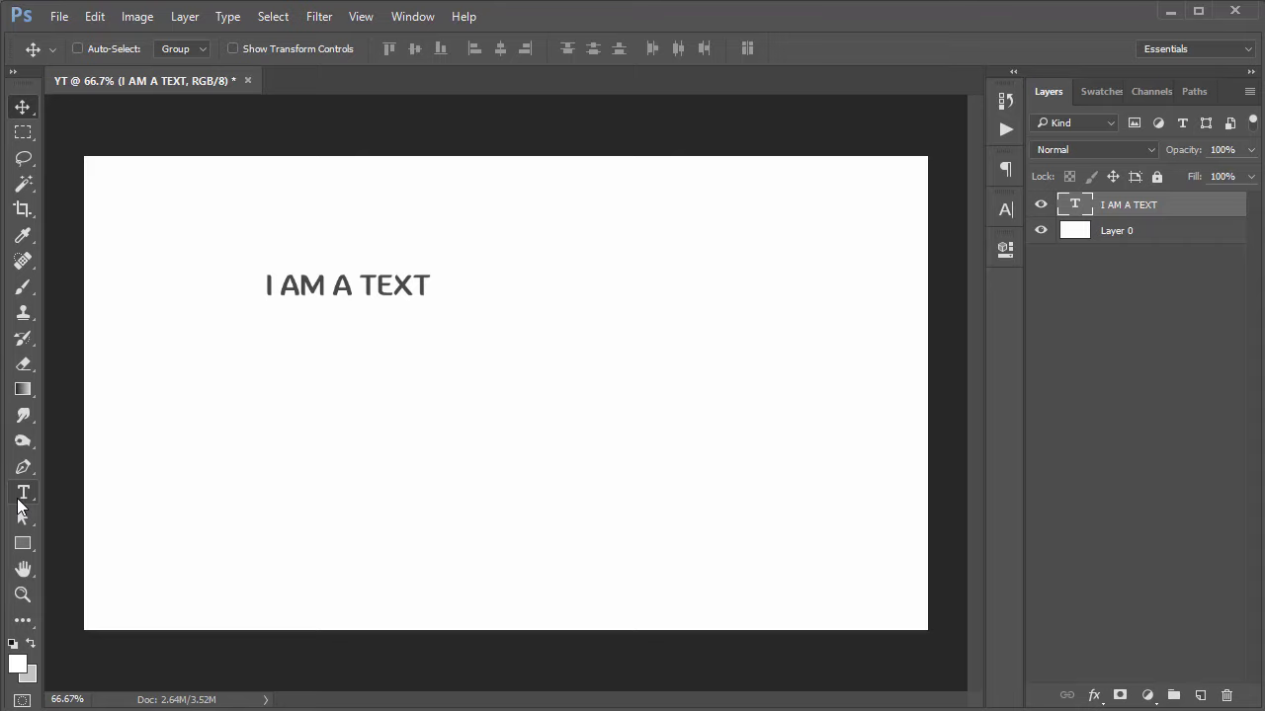
{"action": "left_click", "coordinate": [23, 493]}
{"action": "left_click", "coordinate": [359, 287]}
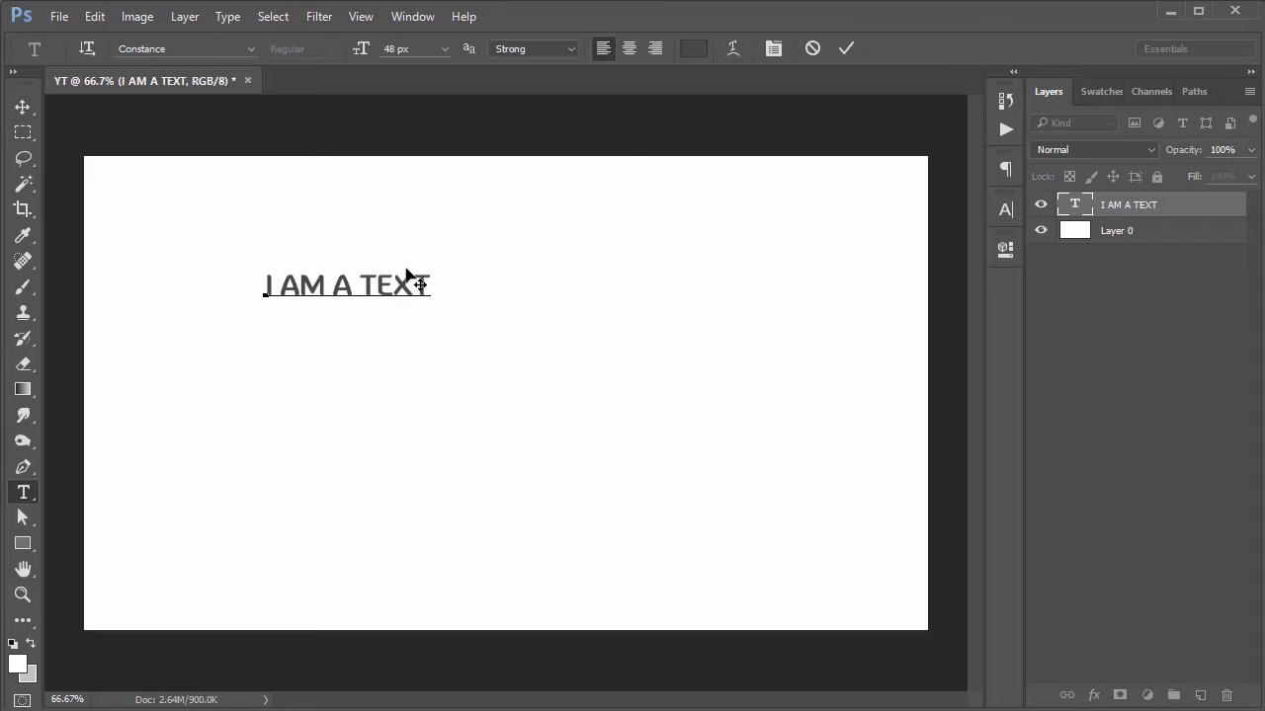
{"action": "key", "text": "Right"}
{"action": "key", "text": "Right"}
{"action": "key", "text": "Right"}
{"action": "key", "text": "Right"}
{"action": "key", "text": "BackSpace"}
{"action": "key", "text": "BackSpace"}
{"action": "key", "text": "BackSpace"}
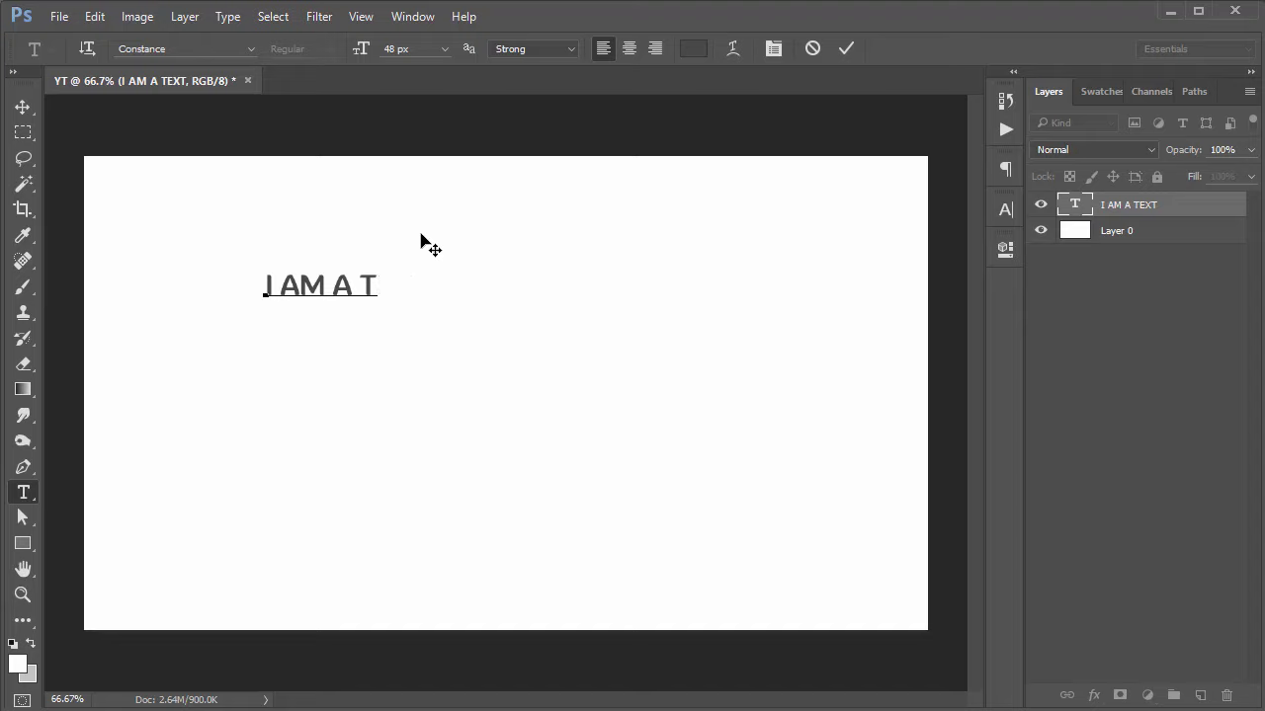
{"action": "key", "text": "BackSpace"}
{"action": "type", "text": "b"}
{"action": "type", "text": "lack TE"}
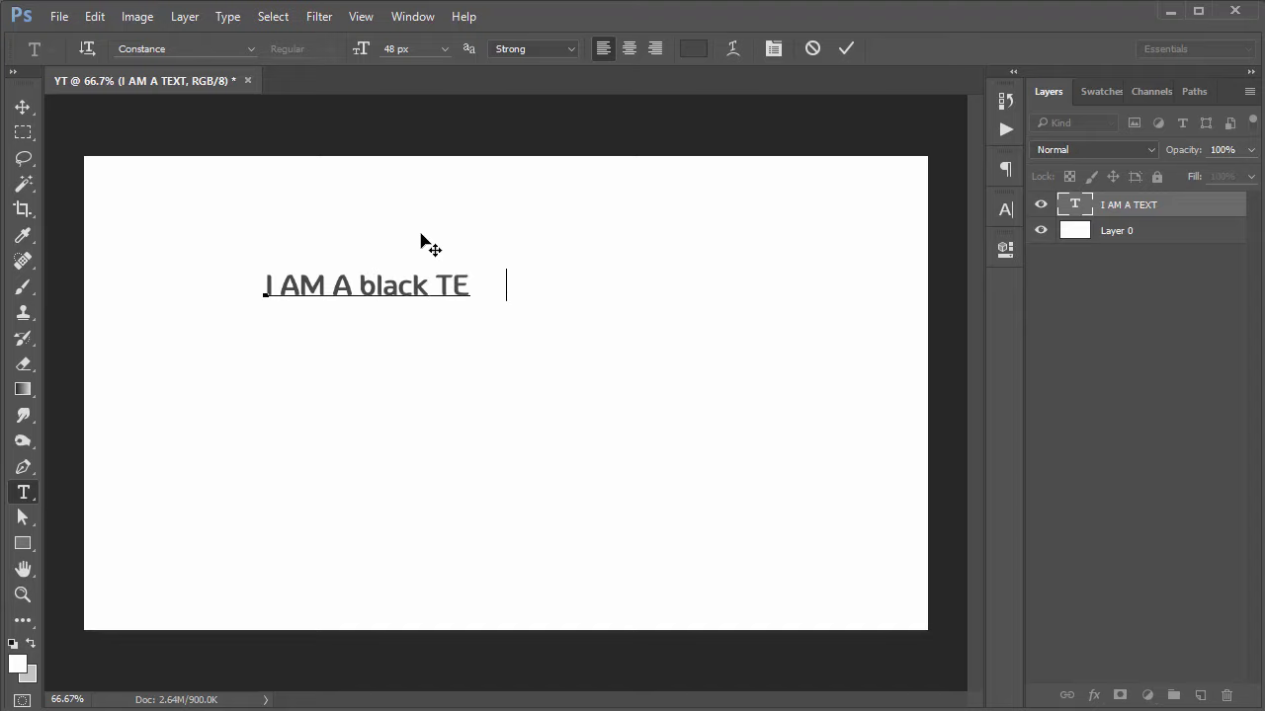
{"action": "type", "text": "XT"}
Step: Recolour the whole line a darker grey and hide the selection to check it
{"action": "left_click_drag", "start_coordinate": [503, 284], "coordinate": [280, 260]}
{"action": "left_click", "coordinate": [697, 51]}
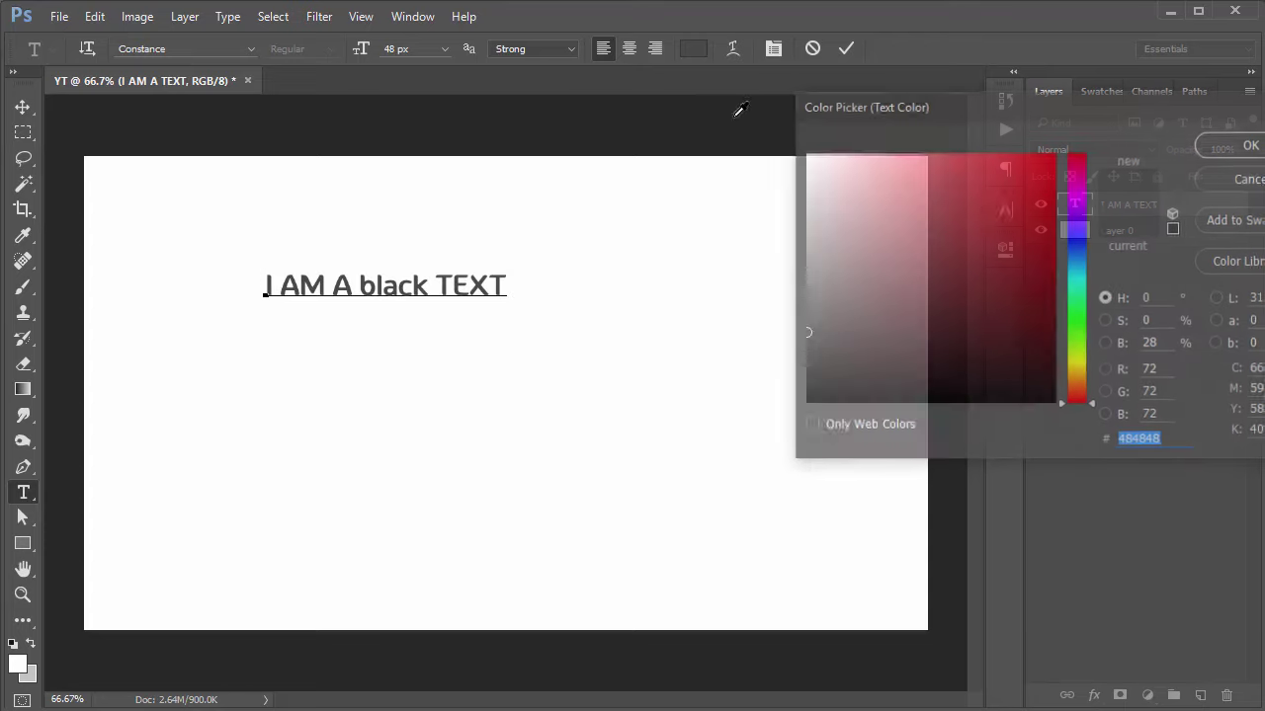
{"action": "mouse_move", "coordinate": [819, 221]}
{"action": "left_mouse_down"}
{"action": "mouse_move", "coordinate": [739, 273]}
{"action": "mouse_move", "coordinate": [787, 302]}
{"action": "left_mouse_up"}
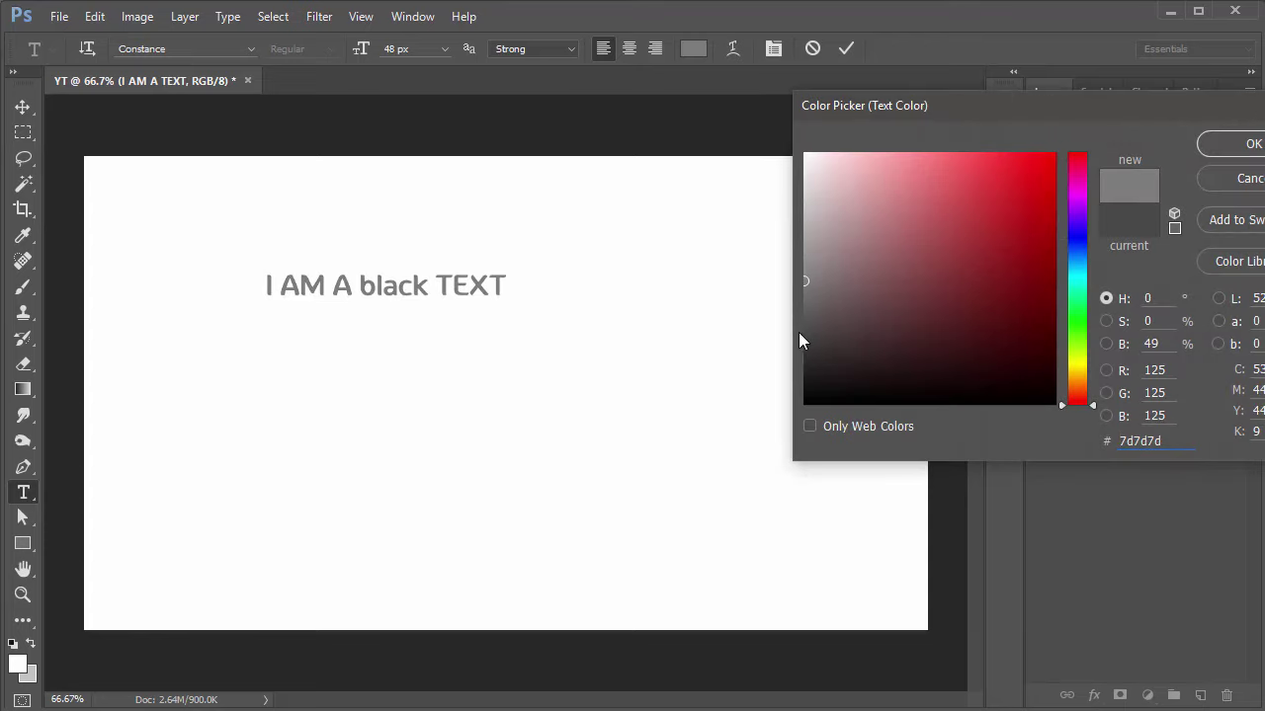
{"action": "left_click", "coordinate": [799, 341]}
{"action": "left_click", "coordinate": [1246, 145]}
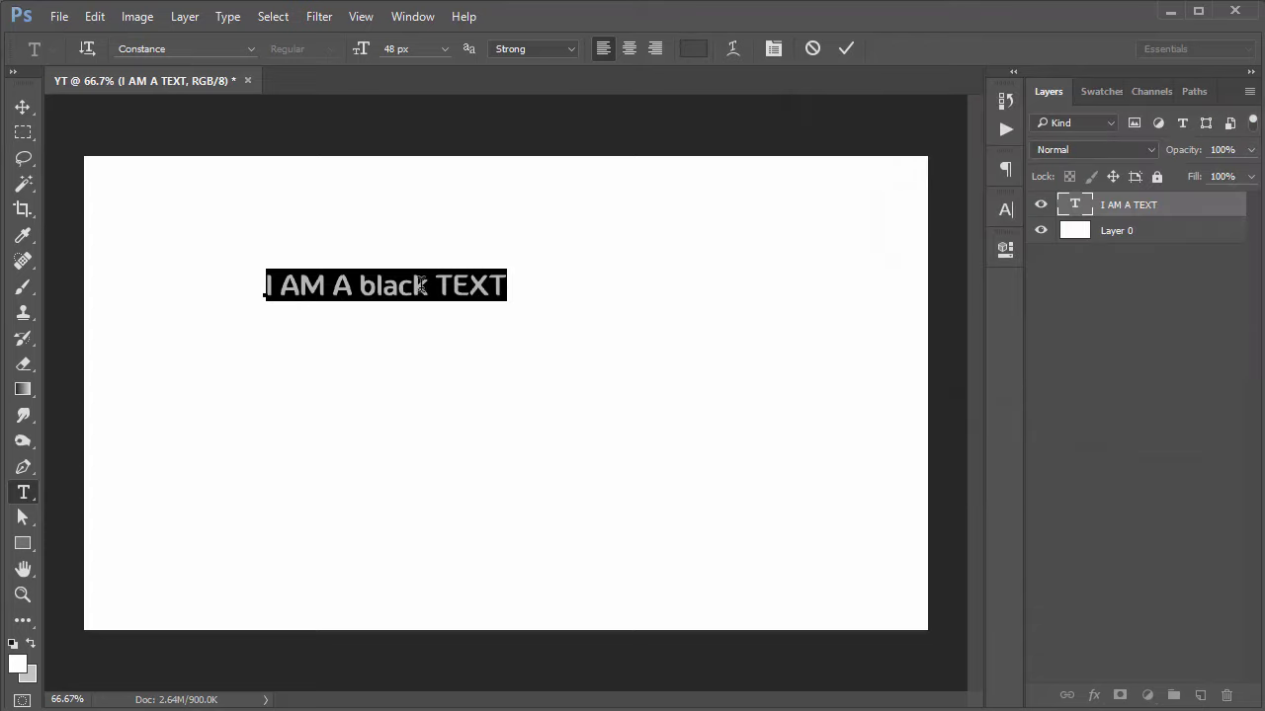
{"action": "key", "text": "ctrl+h"}
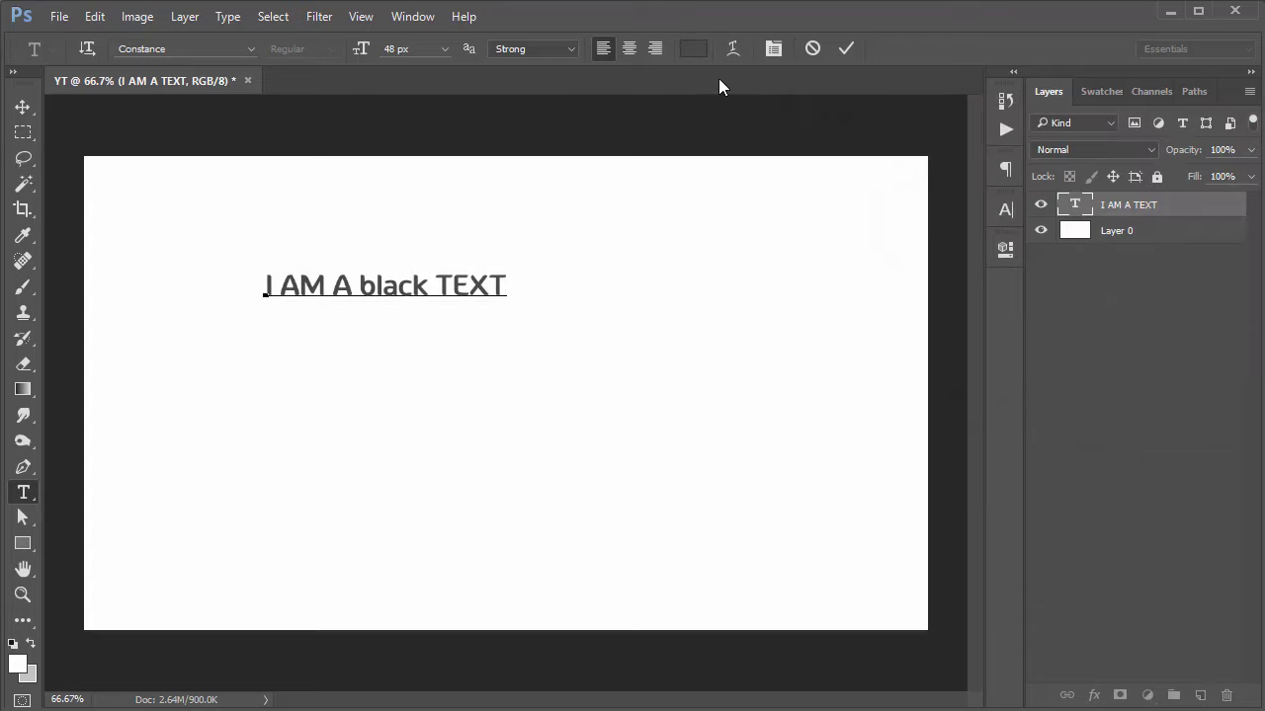
Step: Try a red text colour with test characters, then delete them
{"action": "left_click", "coordinate": [693, 48]}
{"action": "left_click_drag", "start_coordinate": [1028, 293], "coordinate": [1011, 212]}
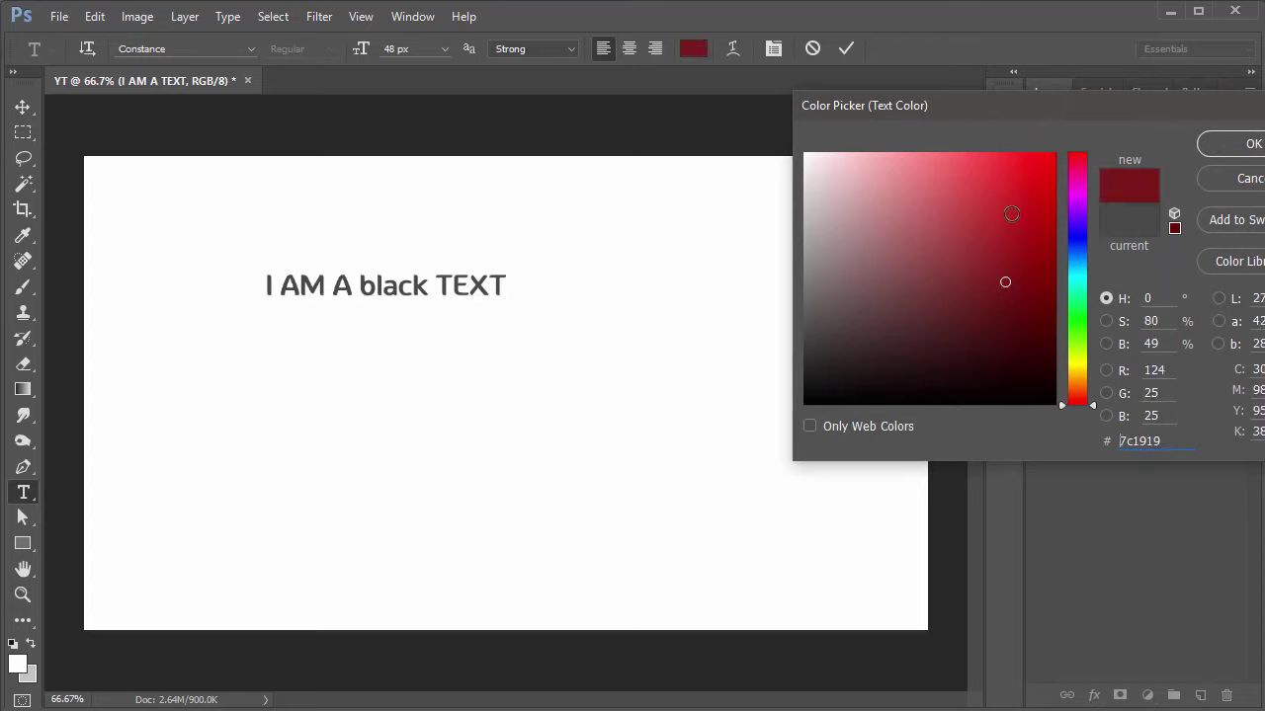
{"action": "left_click", "coordinate": [1232, 158]}
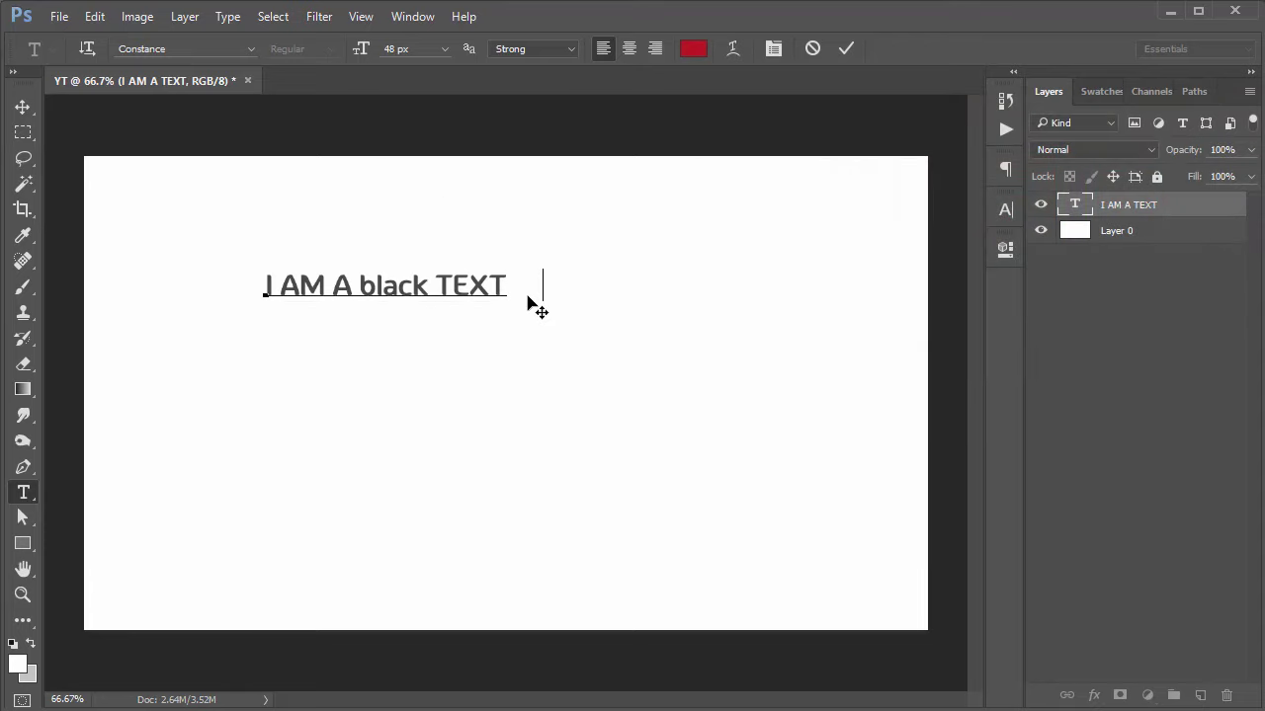
{"action": "type", "text": "fdfgdfg"}
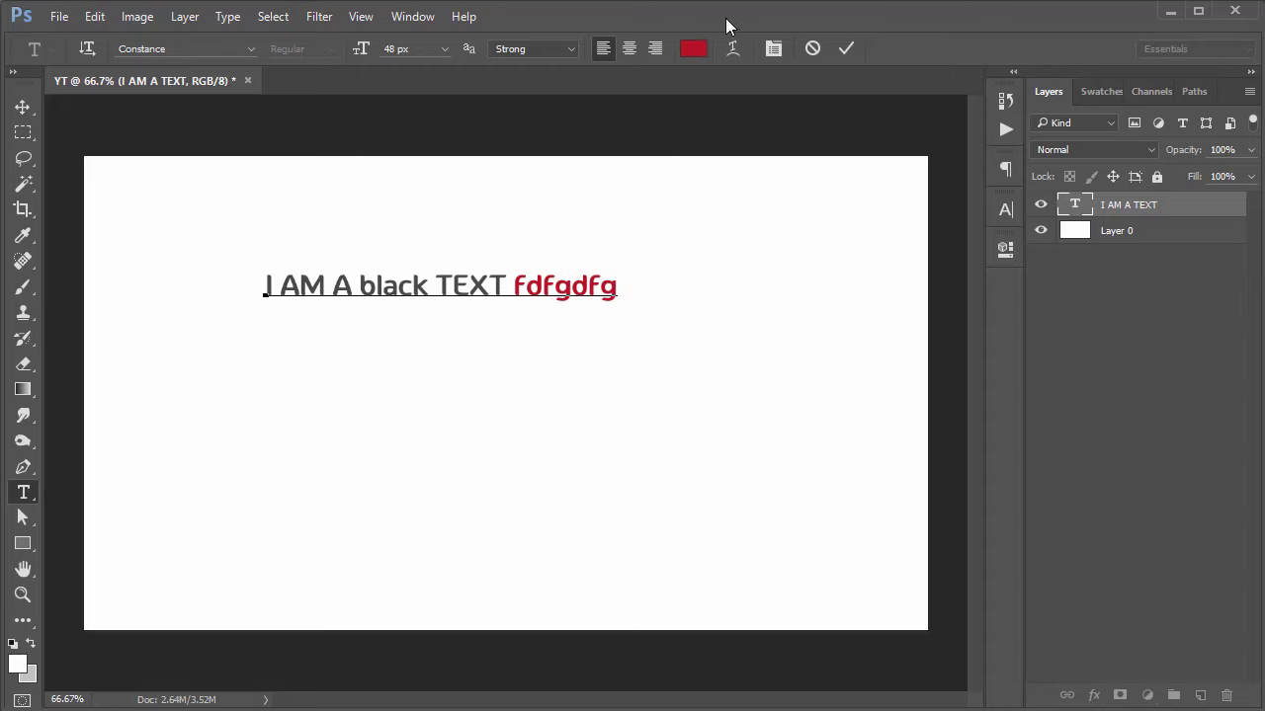
{"action": "key", "text": "BackSpace"}
{"action": "key", "text": "BackSpace"}
{"action": "key", "text": "BackSpace"}
{"action": "key", "text": "BackSpace"}
{"action": "key", "text": "BackSpace"}
{"action": "key", "text": "BackSpace"}
{"action": "key", "text": "BackSpace"}
{"action": "key", "text": "BackSpace"}
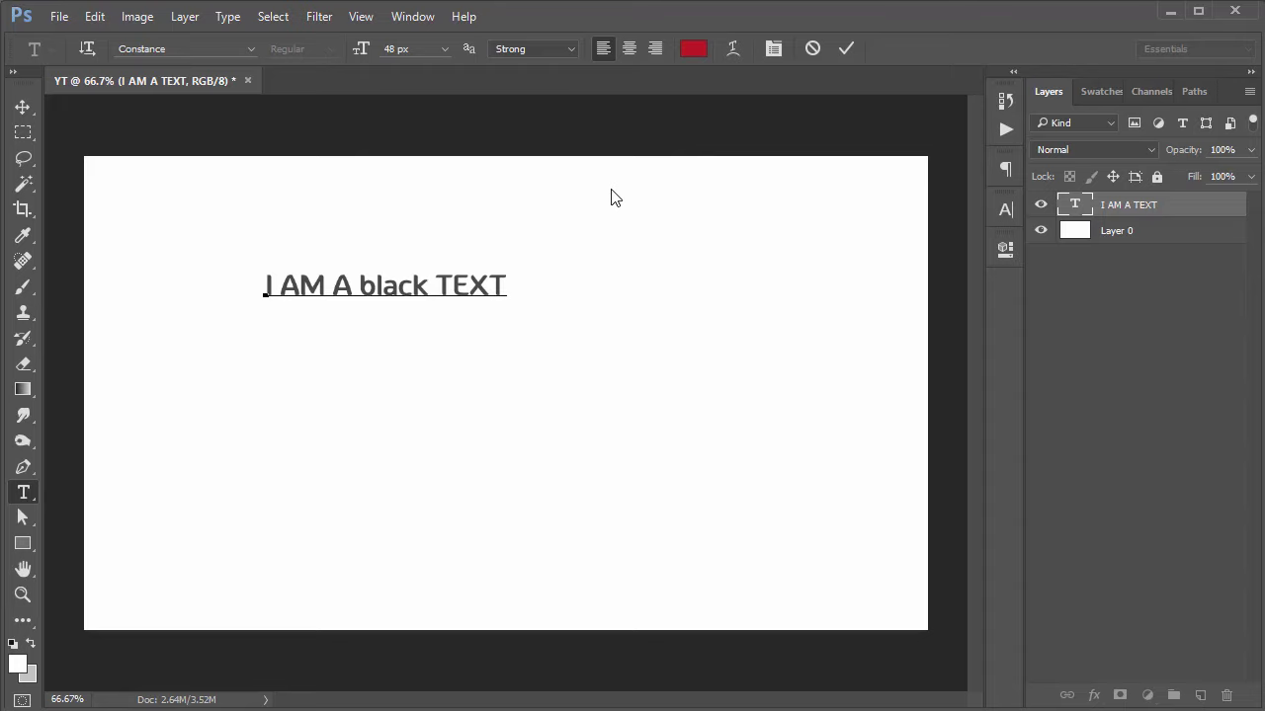
Step: Colour the word TEXT red
{"action": "mouse_move", "coordinate": [506, 284]}
{"action": "left_mouse_down"}
{"action": "mouse_move", "coordinate": [415, 285]}
{"action": "mouse_move", "coordinate": [435, 285]}
{"action": "left_mouse_up"}
{"action": "left_click", "coordinate": [694, 48]}
{"action": "left_click_drag", "start_coordinate": [906, 230], "coordinate": [971, 220]}
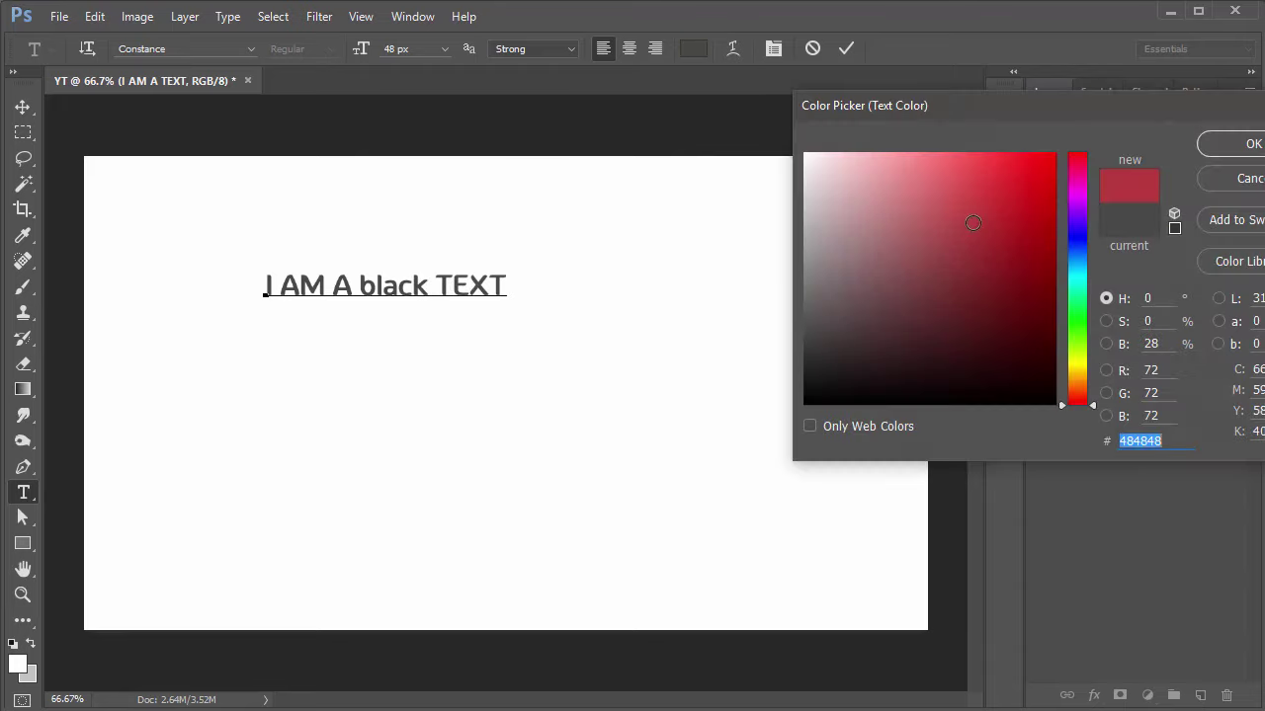
{"action": "left_click", "coordinate": [1235, 145]}
{"action": "left_click", "coordinate": [424, 284]}
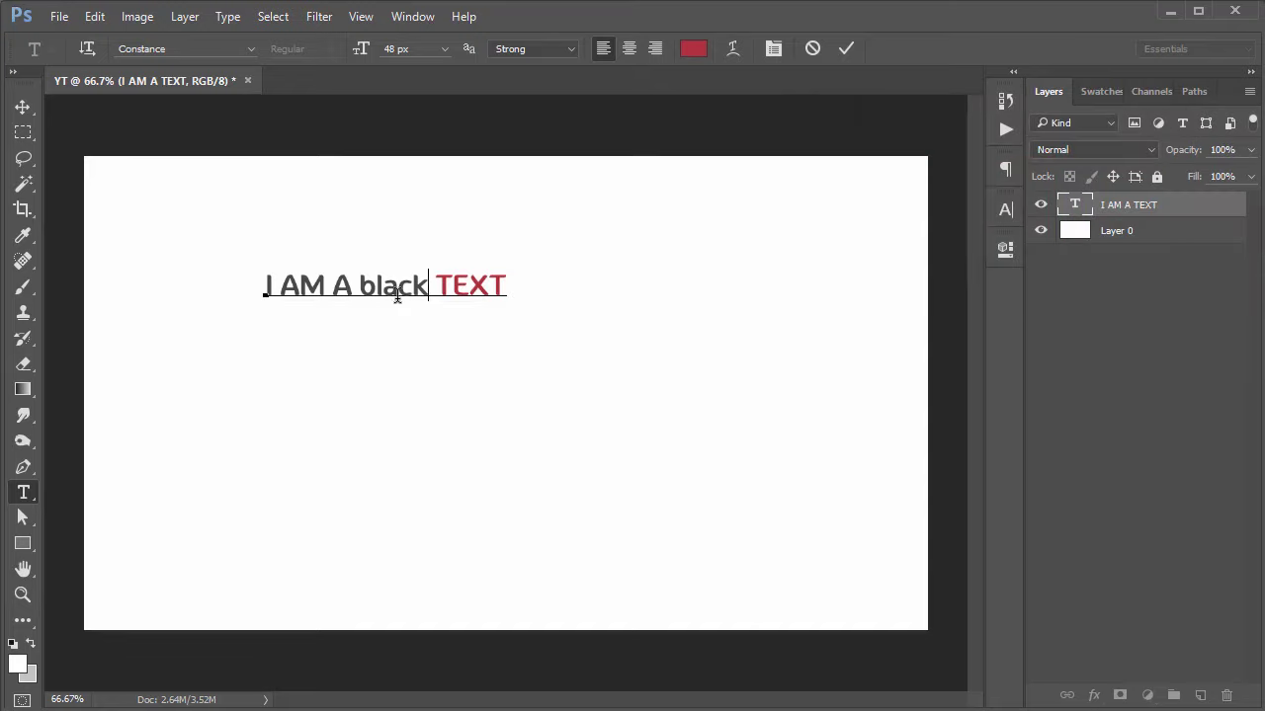
Step: Colour the letter A red as well
{"action": "left_click_drag", "start_coordinate": [361, 284], "coordinate": [332, 285]}
{"action": "left_click", "coordinate": [693, 48]}
{"action": "left_click", "coordinate": [989, 196]}
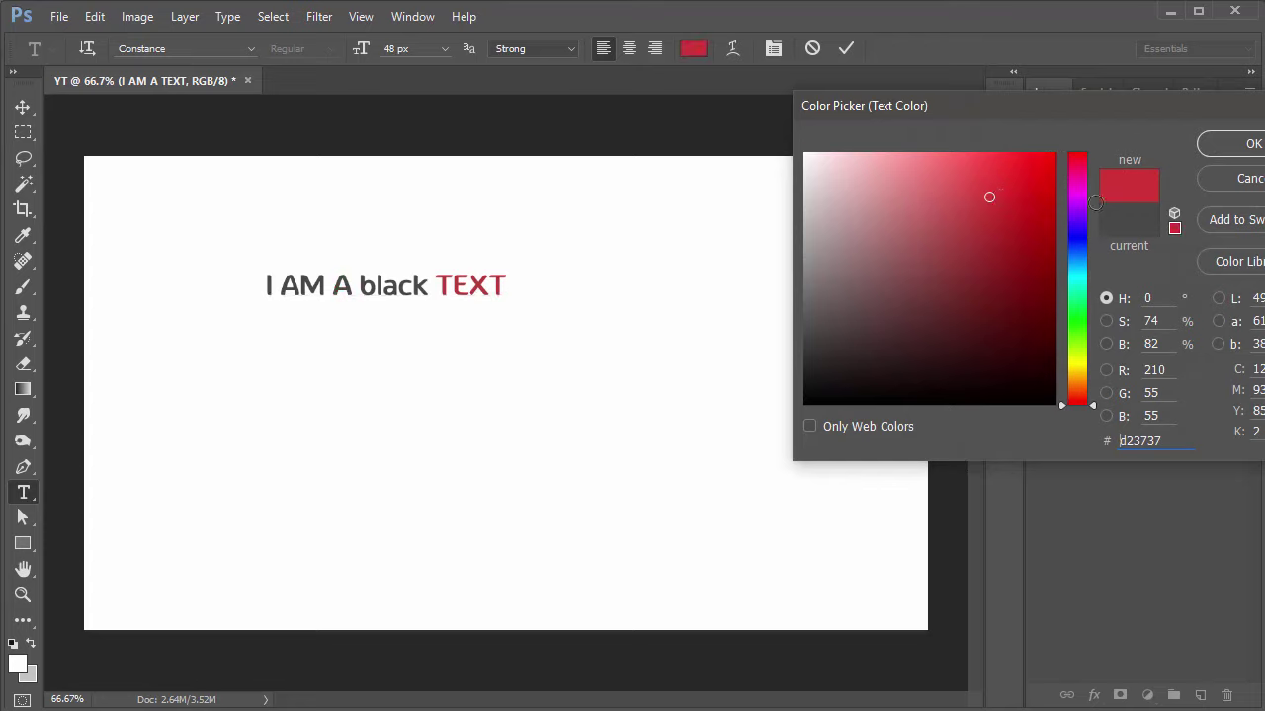
{"action": "left_click", "coordinate": [1218, 150]}
{"action": "left_click", "coordinate": [440, 297]}
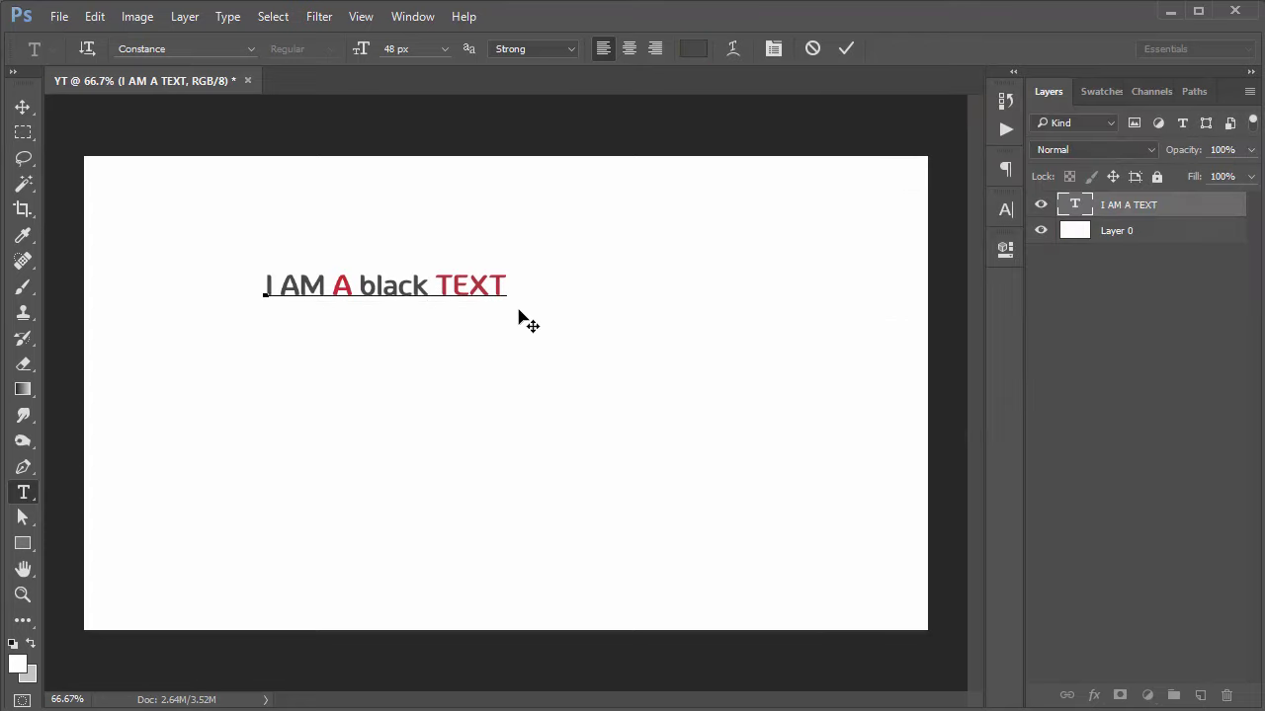
Step: Recolour the entire line dark teal #177e7d and commit the edit
{"action": "key", "text": "ctrl+a"}
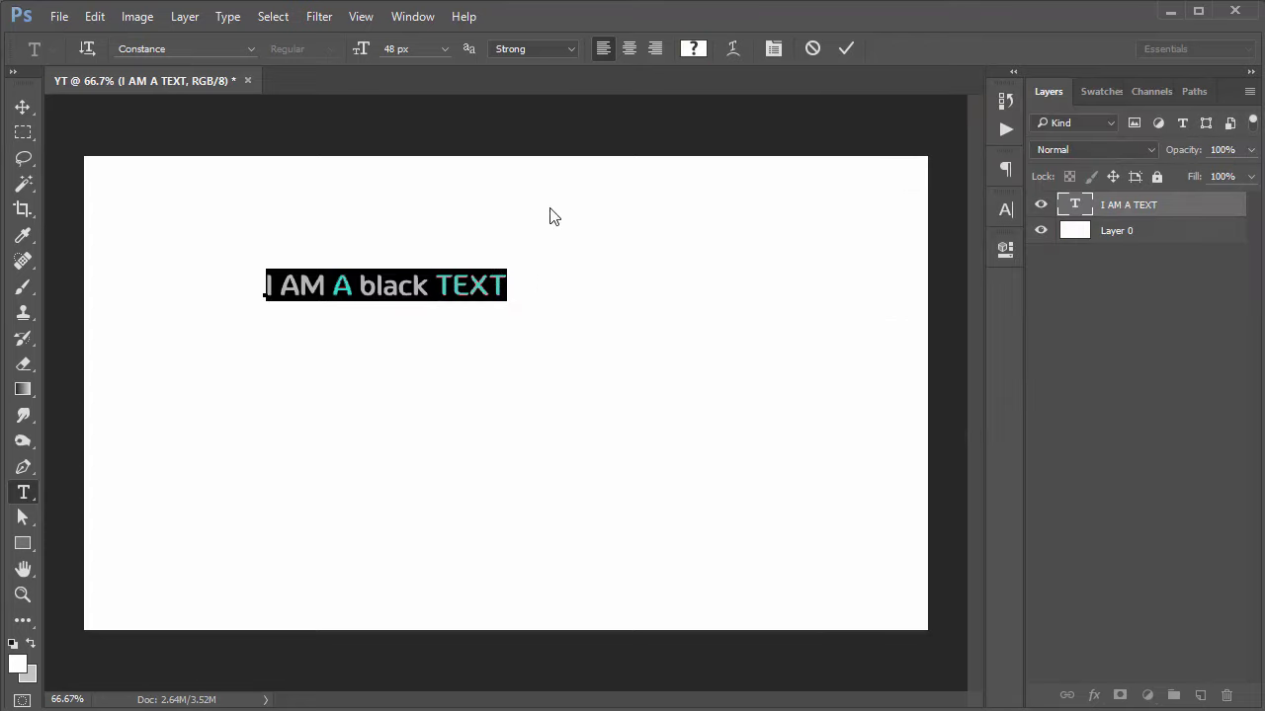
{"action": "left_click", "coordinate": [695, 49]}
{"action": "mouse_move", "coordinate": [1059, 267]}
{"action": "left_mouse_down"}
{"action": "mouse_move", "coordinate": [1076, 190]}
{"action": "mouse_move", "coordinate": [1063, 343]}
{"action": "mouse_move", "coordinate": [1067, 282]}
{"action": "mouse_move", "coordinate": [994, 246]}
{"action": "mouse_move", "coordinate": [995, 202]}
{"action": "left_mouse_up"}
{"action": "mouse_move", "coordinate": [1023, 287]}
{"action": "left_mouse_down"}
{"action": "mouse_move", "coordinate": [1025, 319]}
{"action": "mouse_move", "coordinate": [1010, 279]}
{"action": "left_mouse_up"}
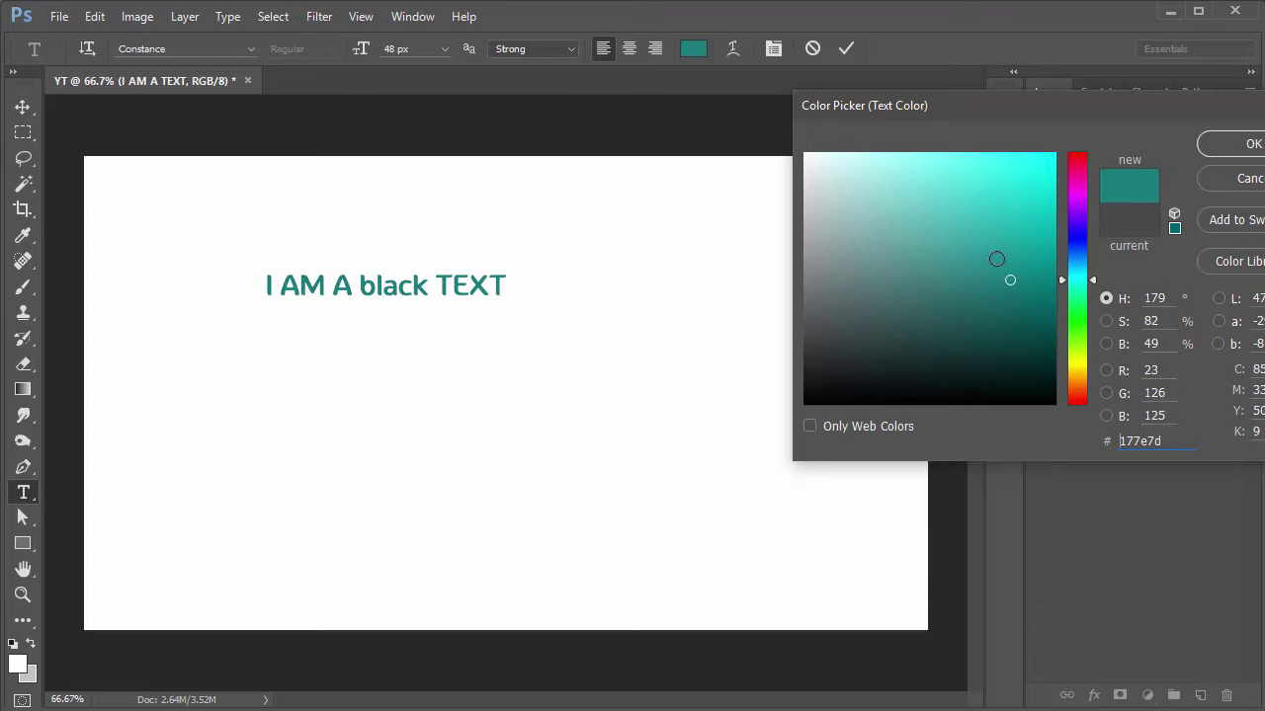
{"action": "left_click", "coordinate": [1223, 153]}
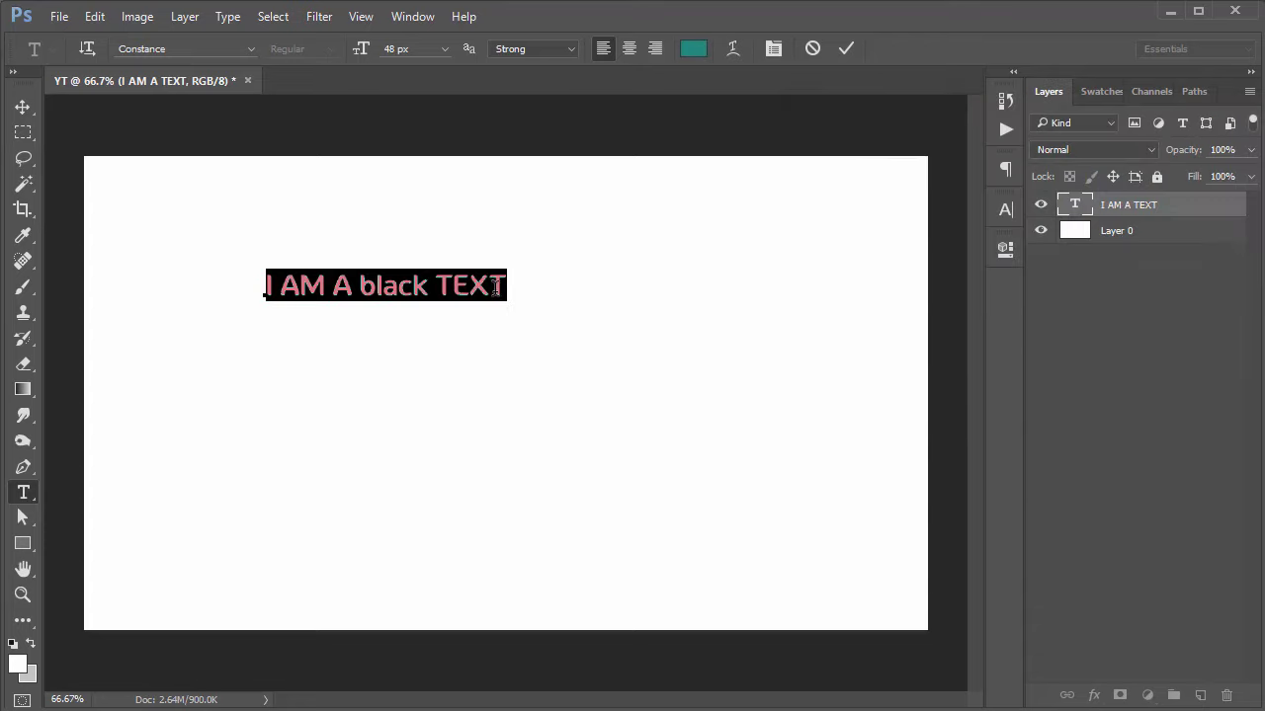
{"action": "key", "text": "ctrl+Return"}
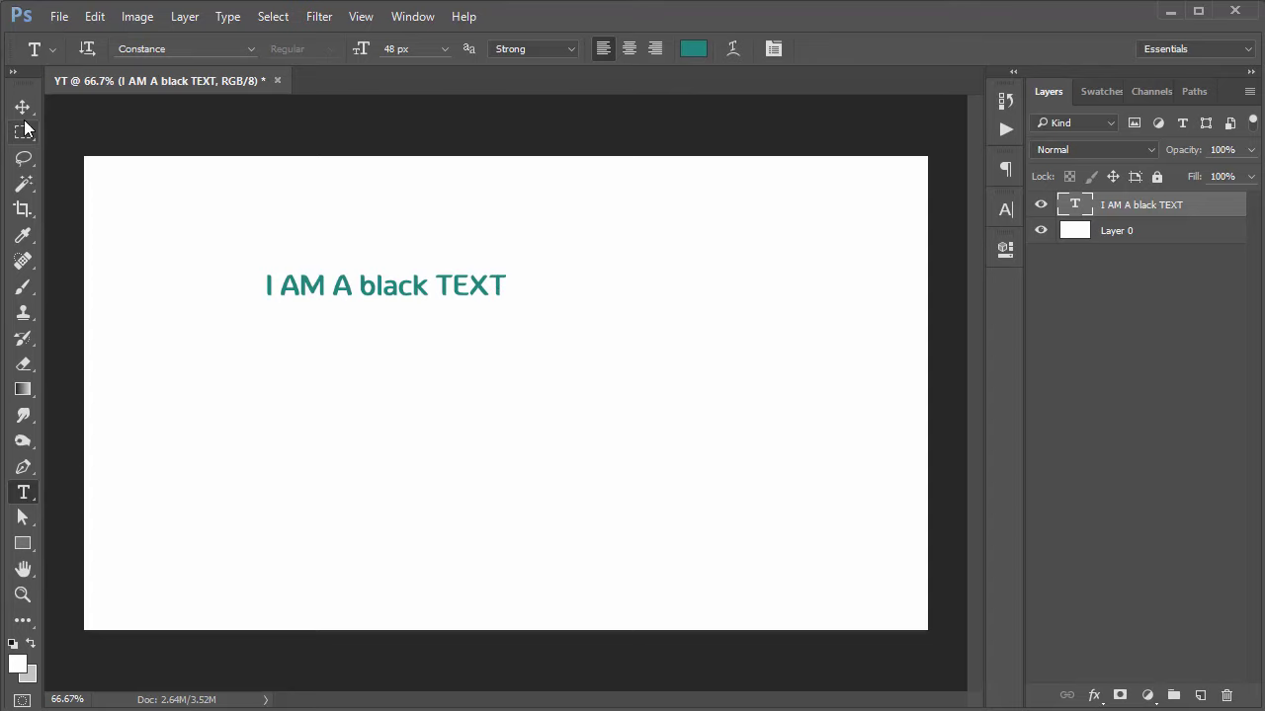
Step: Drag the text line to the exact canvas centre with snapping turned on
{"action": "left_click", "coordinate": [23, 105]}
{"action": "mouse_move", "coordinate": [347, 297]}
{"action": "left_mouse_down"}
{"action": "mouse_move", "coordinate": [345, 363]}
{"action": "mouse_move", "coordinate": [483, 355]}
{"action": "mouse_move", "coordinate": [496, 396]}
{"action": "mouse_move", "coordinate": [467, 403]}
{"action": "mouse_move", "coordinate": [500, 367]}
{"action": "mouse_move", "coordinate": [481, 424]}
{"action": "mouse_move", "coordinate": [511, 424]}
{"action": "mouse_move", "coordinate": [494, 404]}
{"action": "left_mouse_up"}
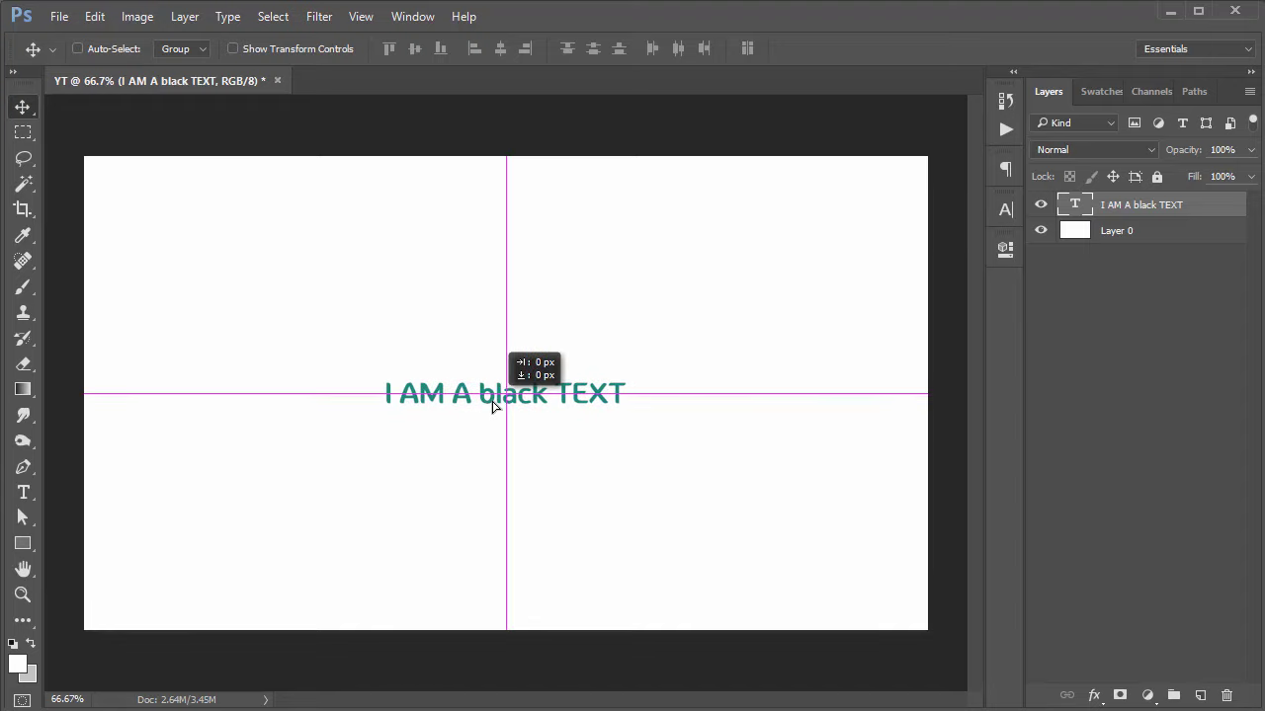
{"action": "left_click", "coordinate": [361, 17]}
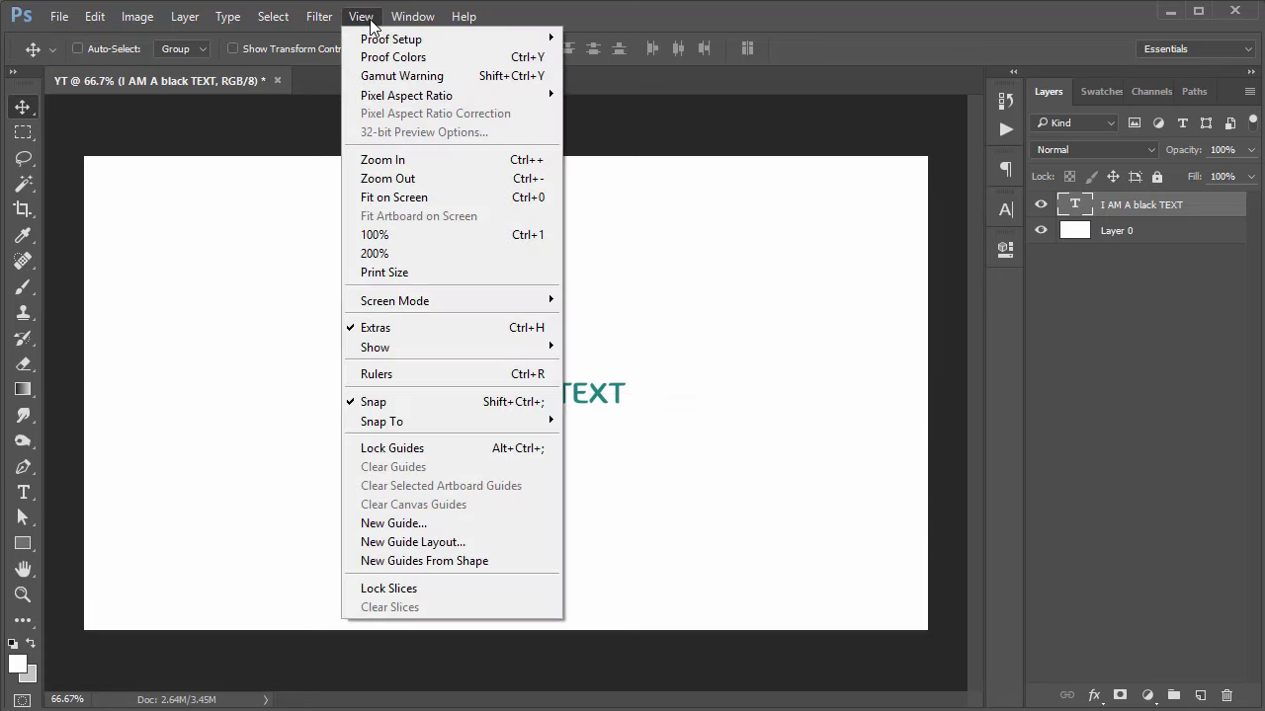
{"action": "left_click", "coordinate": [455, 402]}
{"action": "mouse_move", "coordinate": [511, 375]}
{"action": "left_mouse_down"}
{"action": "mouse_move", "coordinate": [514, 413]}
{"action": "mouse_move", "coordinate": [482, 409]}
{"action": "mouse_move", "coordinate": [526, 403]}
{"action": "mouse_move", "coordinate": [507, 393]}
{"action": "left_mouse_up"}
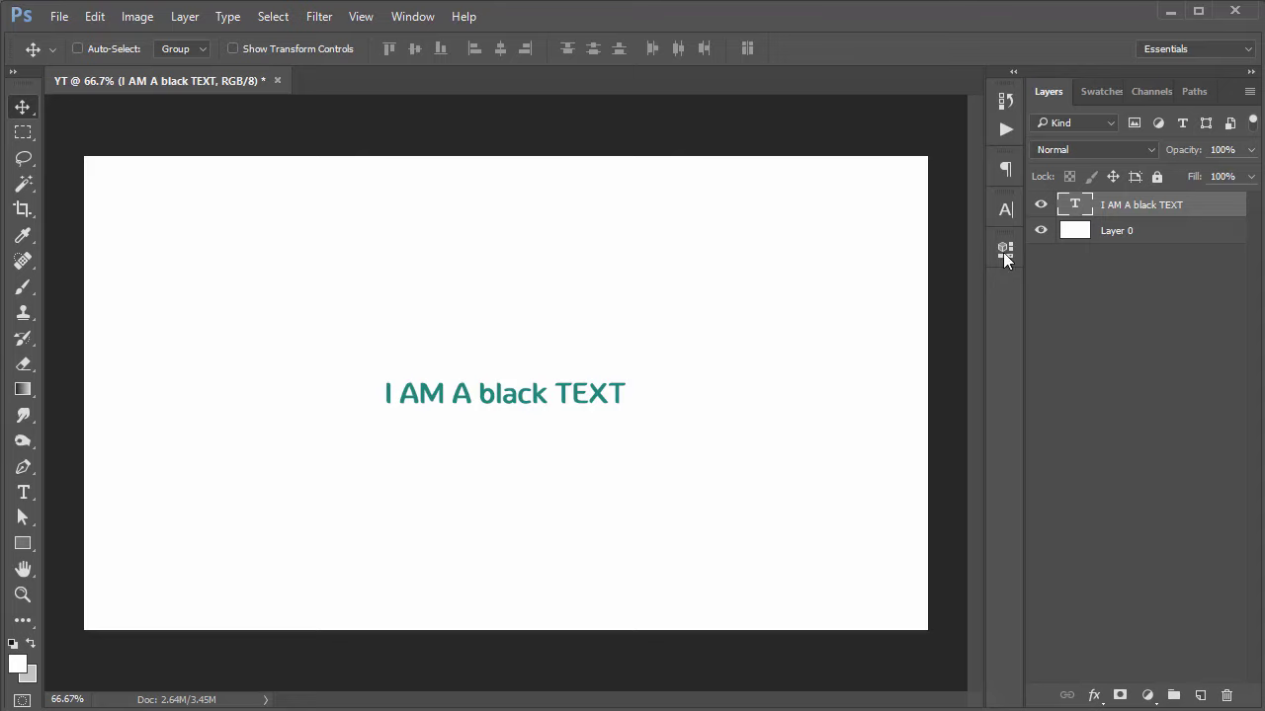
Step: Enter the text layer for editing, select the full line, then exit without changes
{"action": "double_click", "coordinate": [1075, 206]}
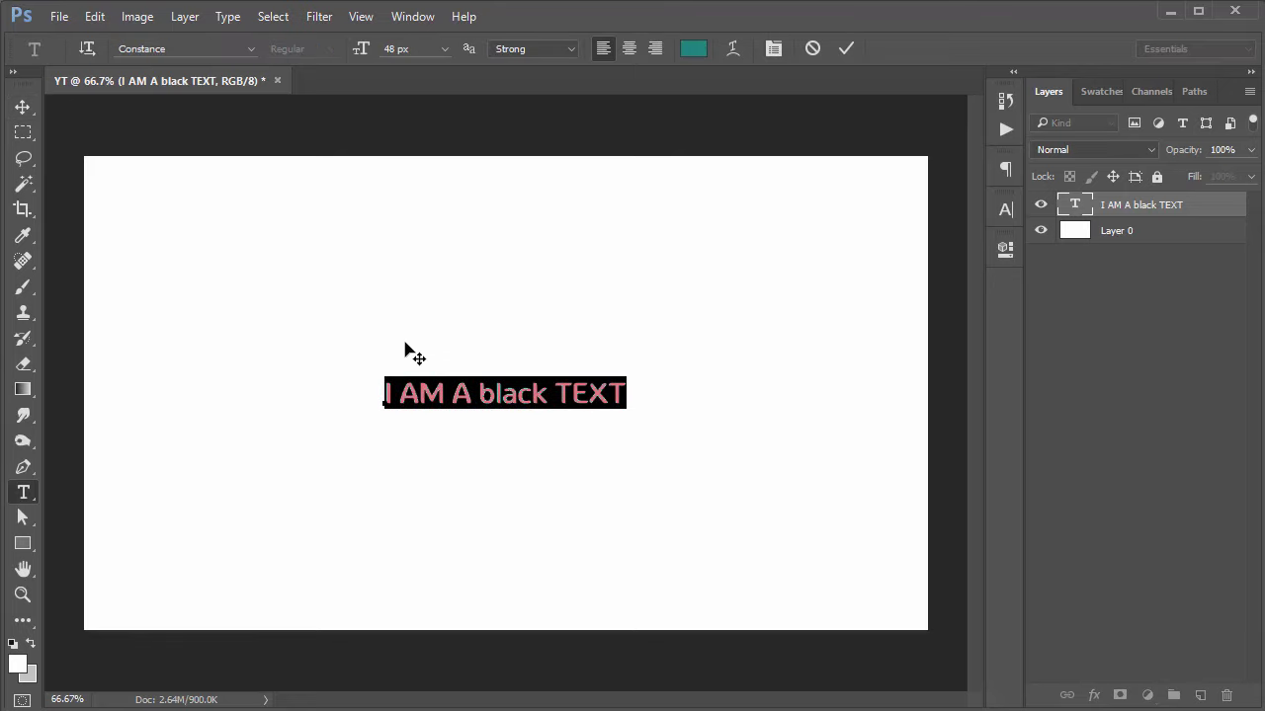
{"action": "left_click", "coordinate": [514, 397]}
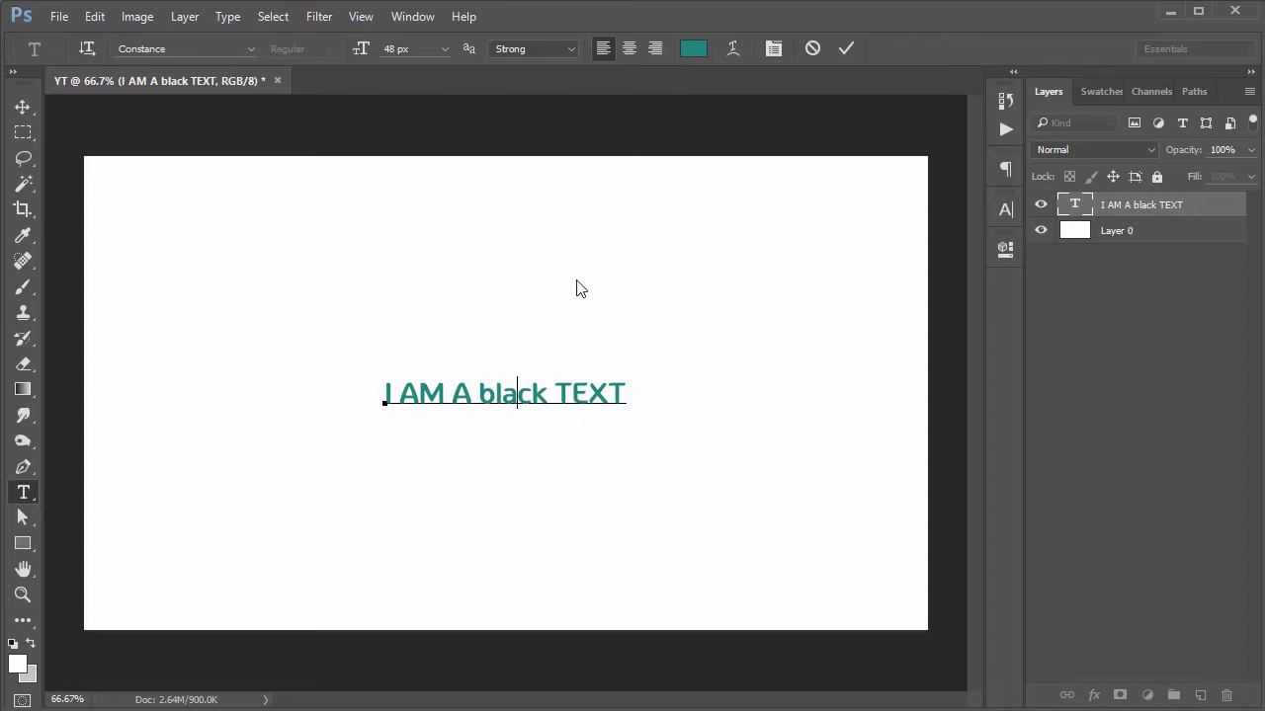
{"action": "key", "text": "ctrl+a"}
{"action": "key", "text": "ctrl+Return"}
{"action": "key", "text": "v"}
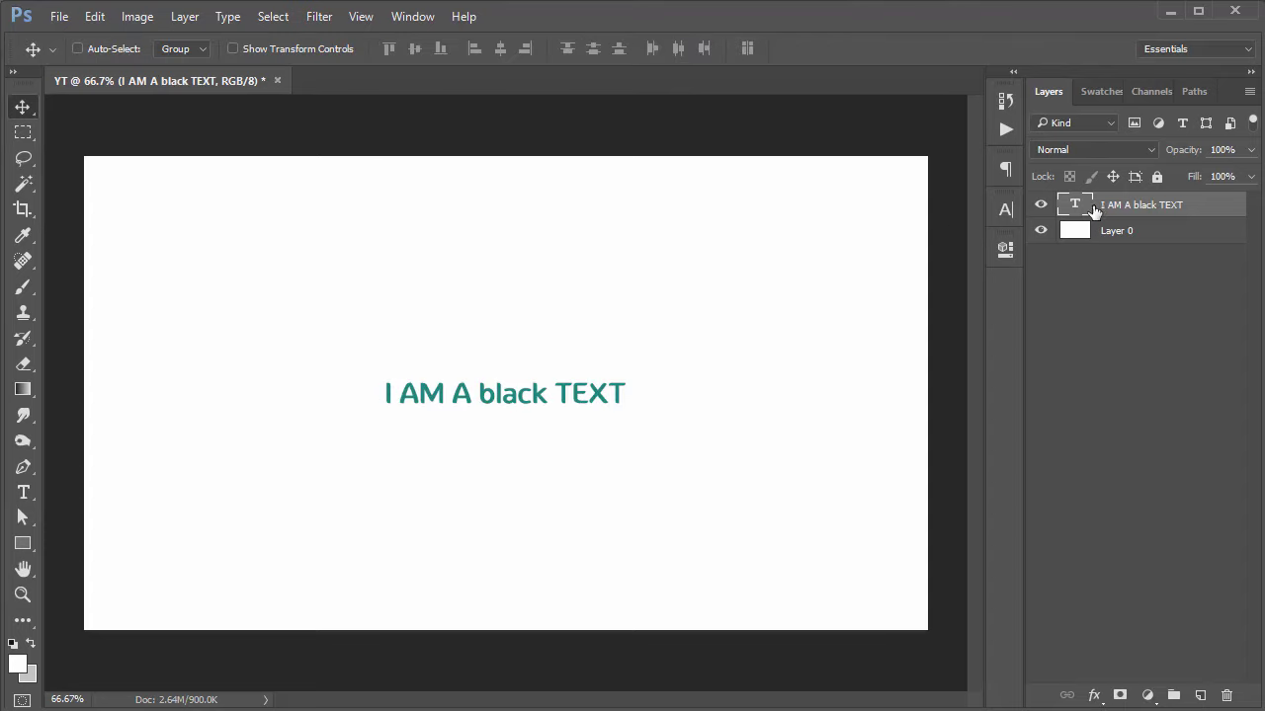
Step: Replace the wording with 'I AM NAOTHER' and move the line above the canvas centre
{"action": "double_click", "coordinate": [1079, 206]}
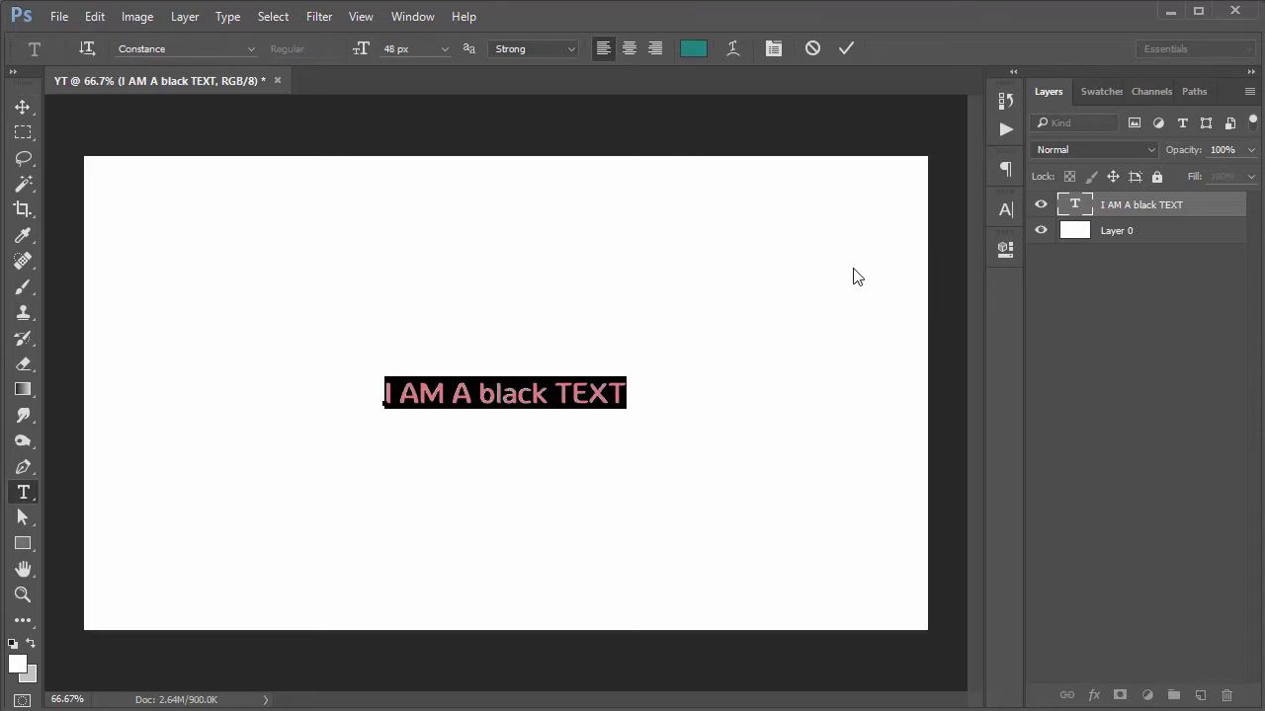
{"action": "key", "text": "BackSpace"}
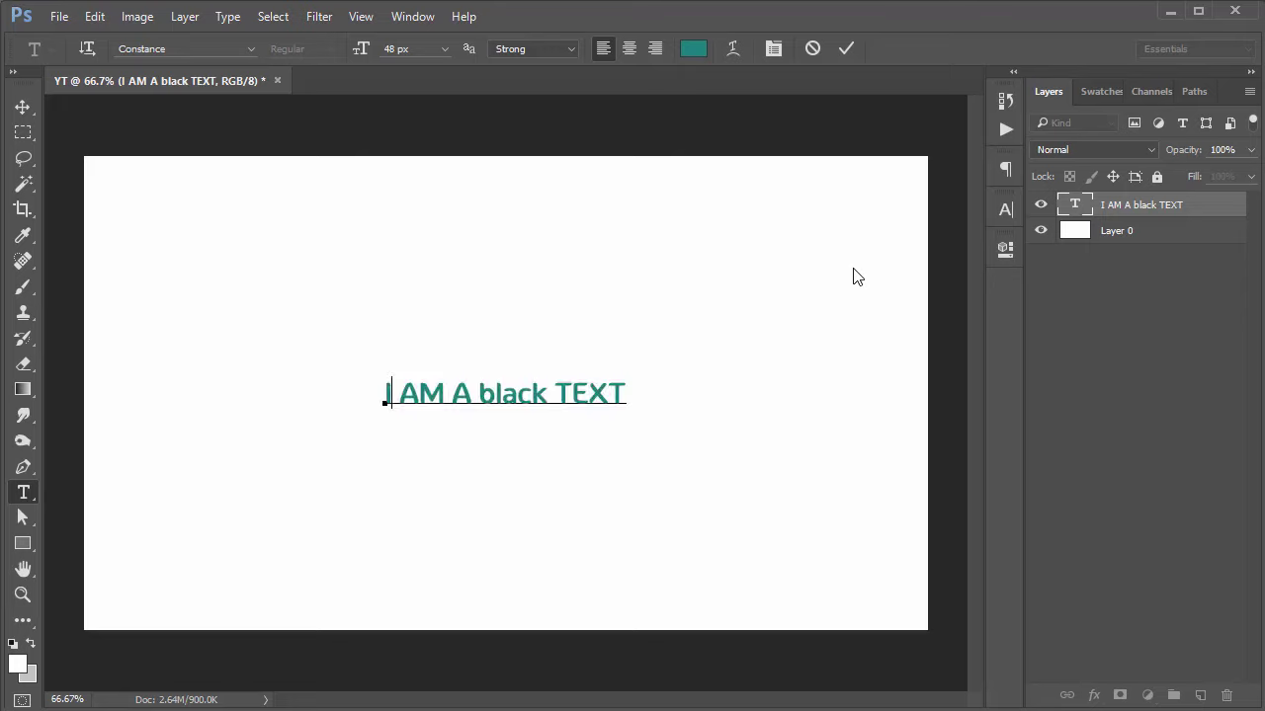
{"action": "type", "text": "I AM NA OTHER"}
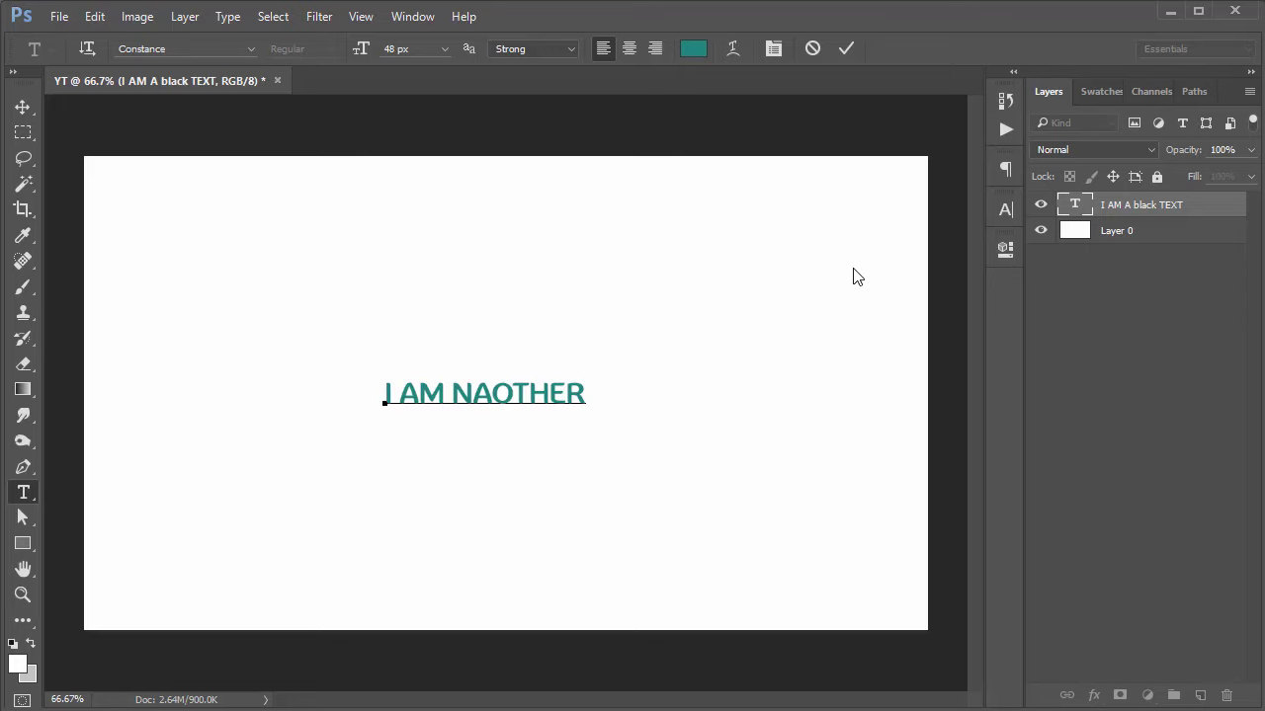
{"action": "key", "text": "ctrl+Return"}
{"action": "key", "text": "v"}
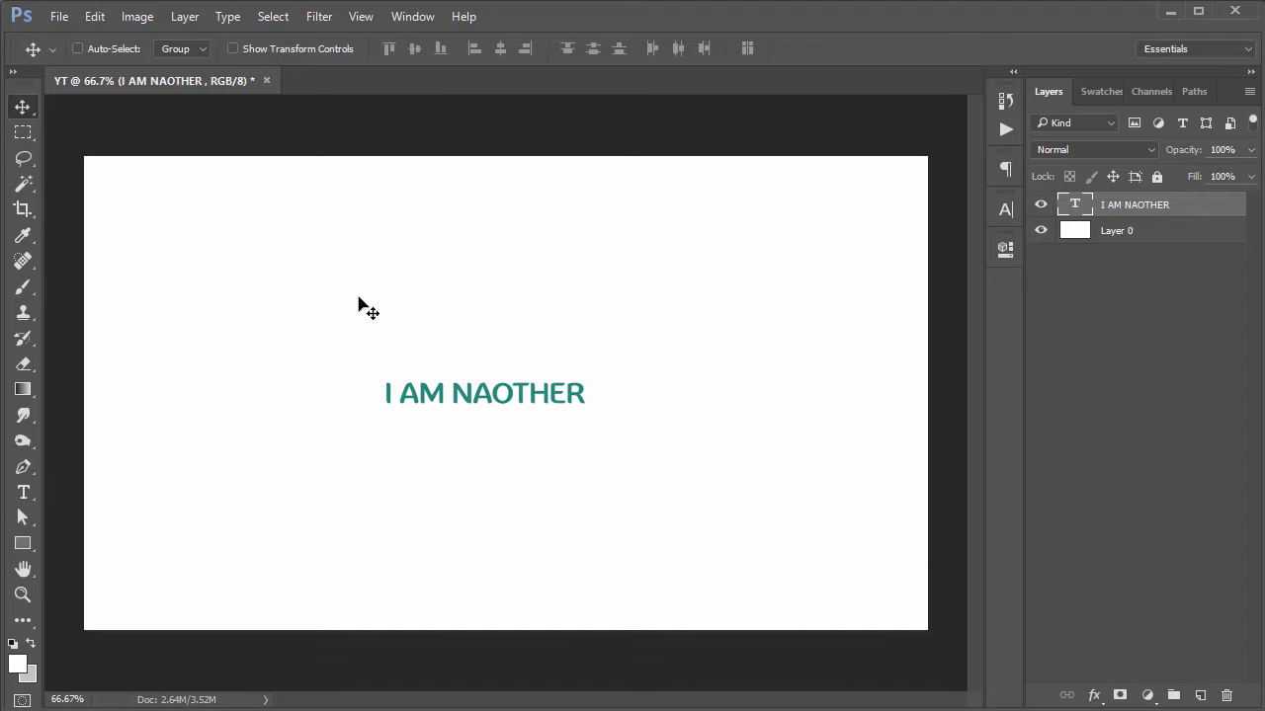
{"action": "left_click_drag", "start_coordinate": [485, 385], "coordinate": [505, 307]}
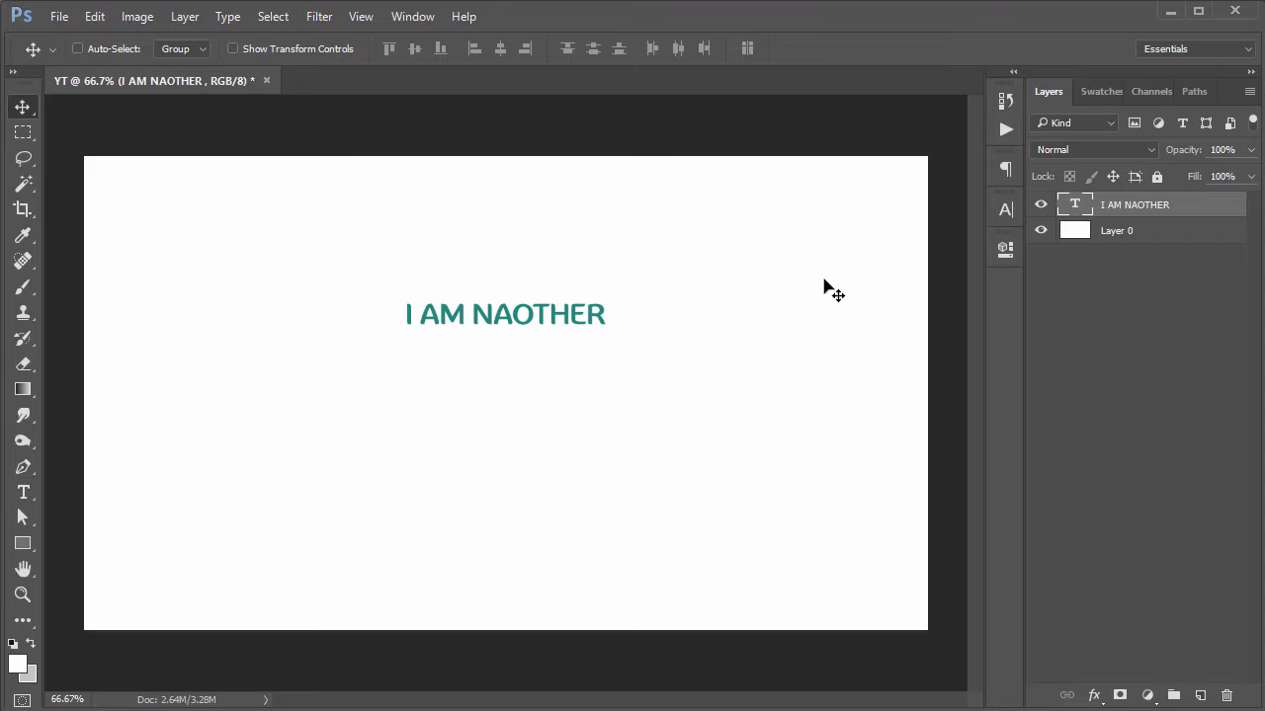
Step: Enter editing mode on the 'I AM NAOTHER' line and select its text
{"action": "double_click", "coordinate": [1076, 206]}
{"action": "left_click", "coordinate": [544, 312]}
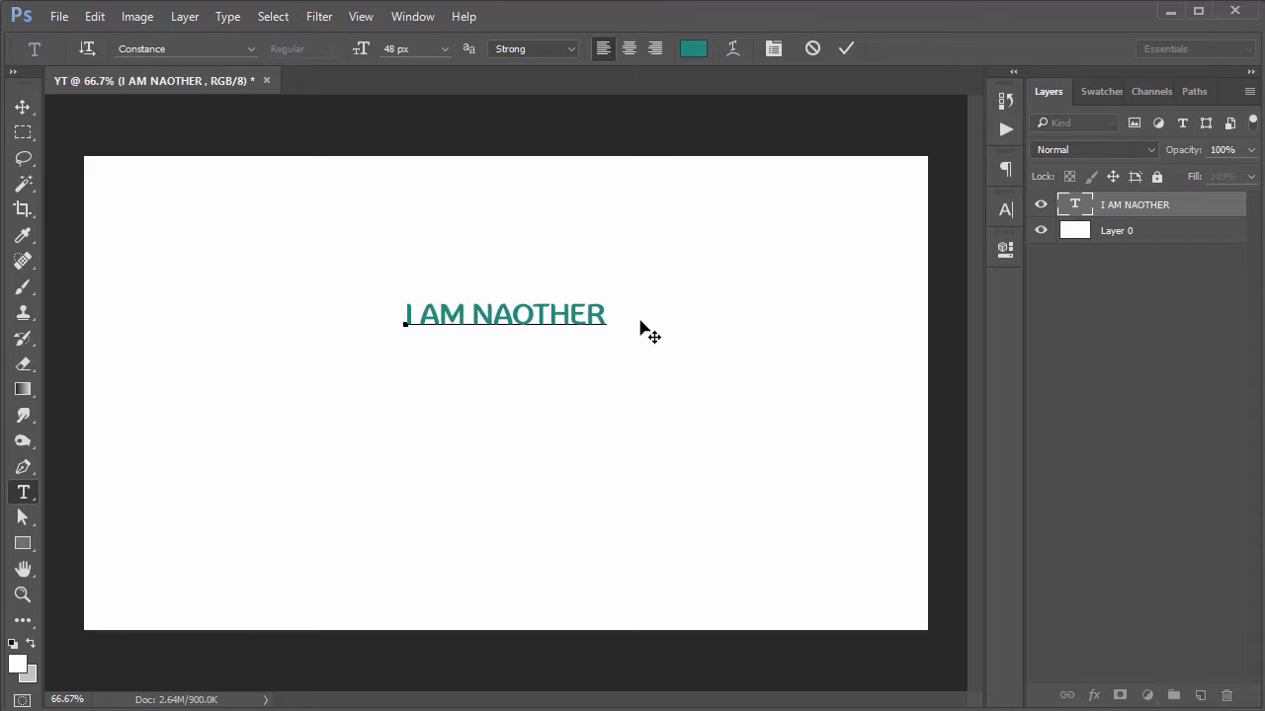
{"action": "mouse_move", "coordinate": [616, 311]}
{"action": "left_mouse_down"}
{"action": "mouse_move", "coordinate": [376, 294]}
{"action": "mouse_move", "coordinate": [663, 334]}
{"action": "left_mouse_up"}
{"action": "left_click", "coordinate": [531, 317]}
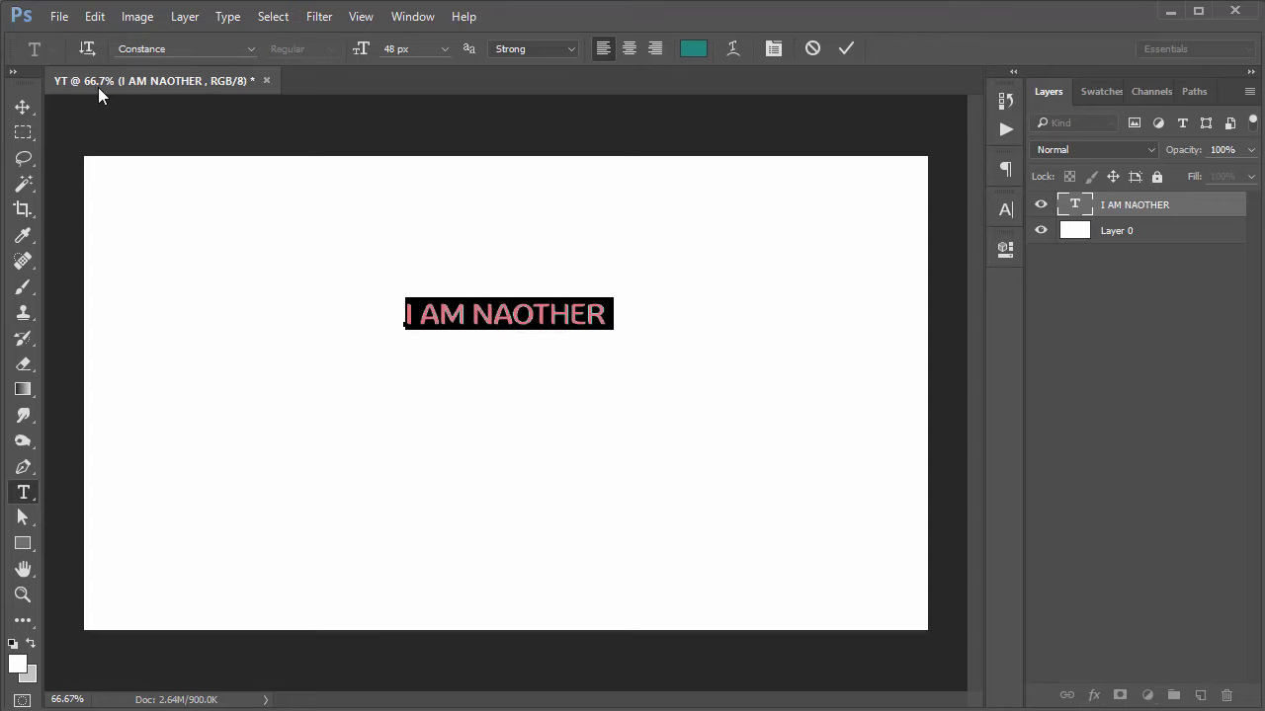
Step: Set the font to Hard Sports and commit the change
{"action": "left_click", "coordinate": [249, 48]}
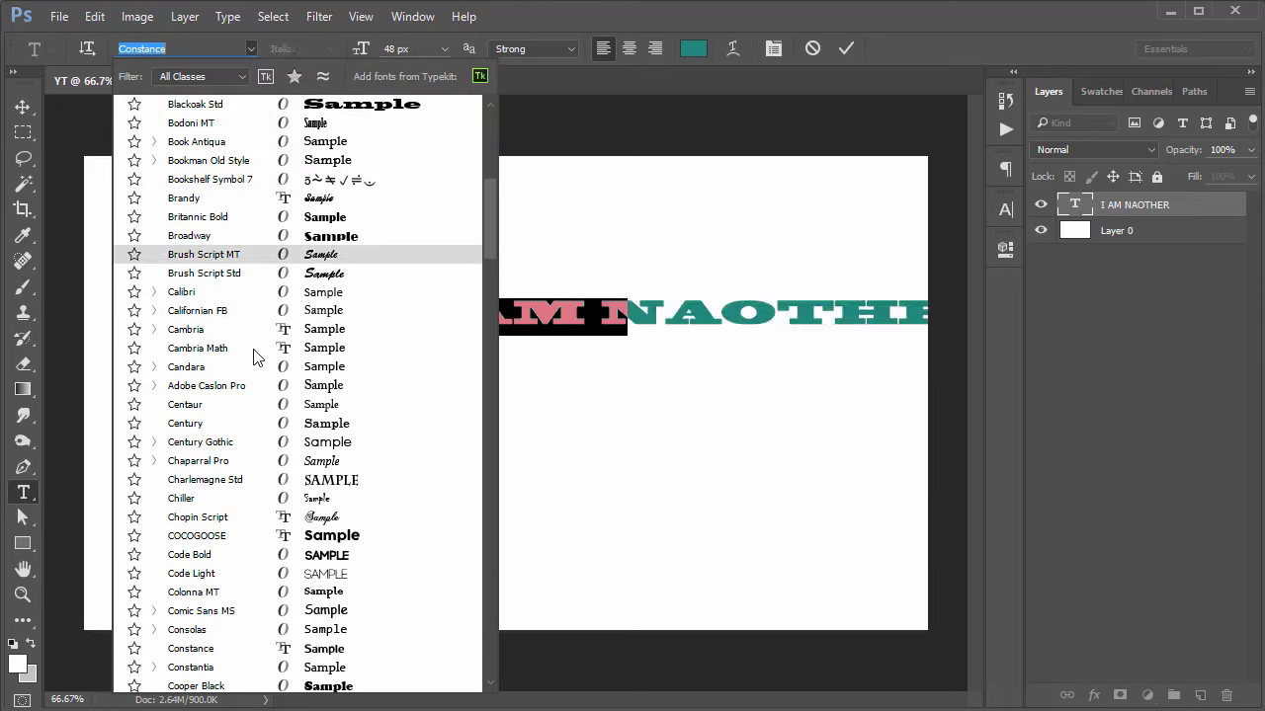
{"action": "scroll", "coordinate": [253, 358], "scroll_direction": "down", "scroll_amount": 2}
{"action": "scroll", "coordinate": [253, 358], "scroll_direction": "down", "scroll_amount": 2}
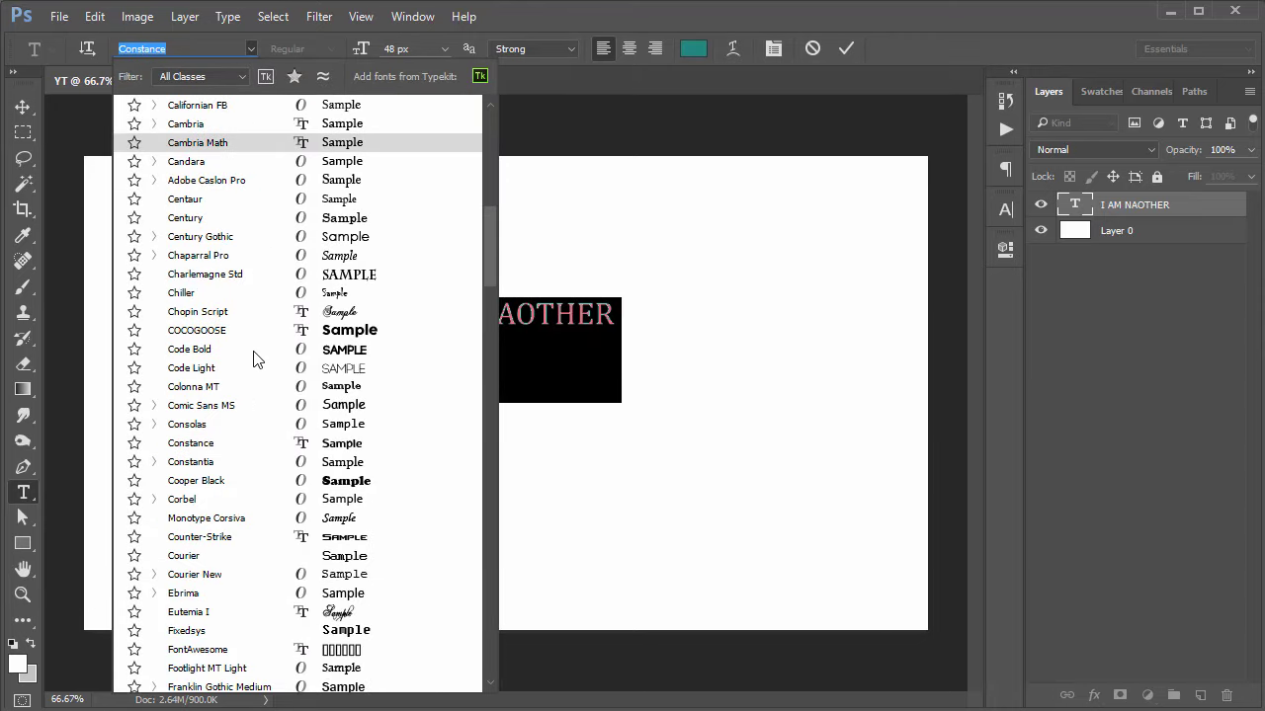
{"action": "scroll", "coordinate": [253, 358], "scroll_direction": "down", "scroll_amount": 2}
{"action": "scroll", "coordinate": [253, 357], "scroll_direction": "down", "scroll_amount": 3}
{"action": "scroll", "coordinate": [253, 358], "scroll_direction": "down", "scroll_amount": 3}
{"action": "scroll", "coordinate": [252, 357], "scroll_direction": "down", "scroll_amount": 2}
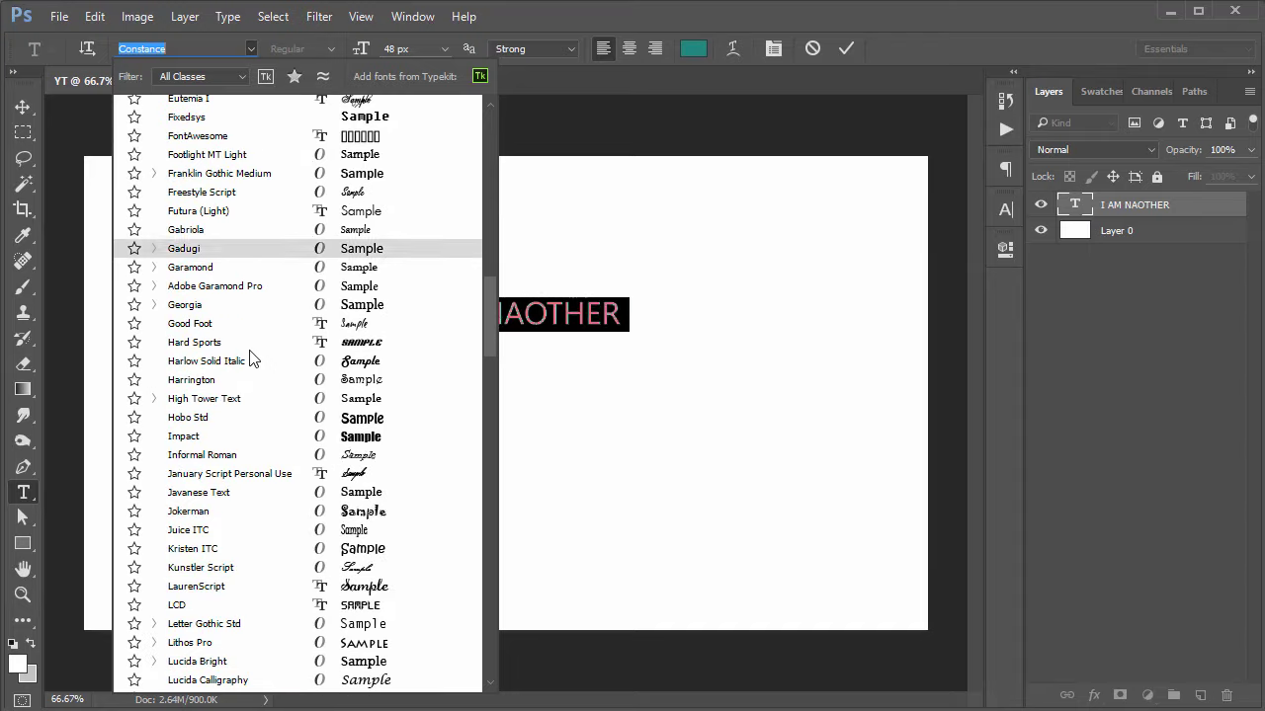
{"action": "left_click", "coordinate": [251, 349]}
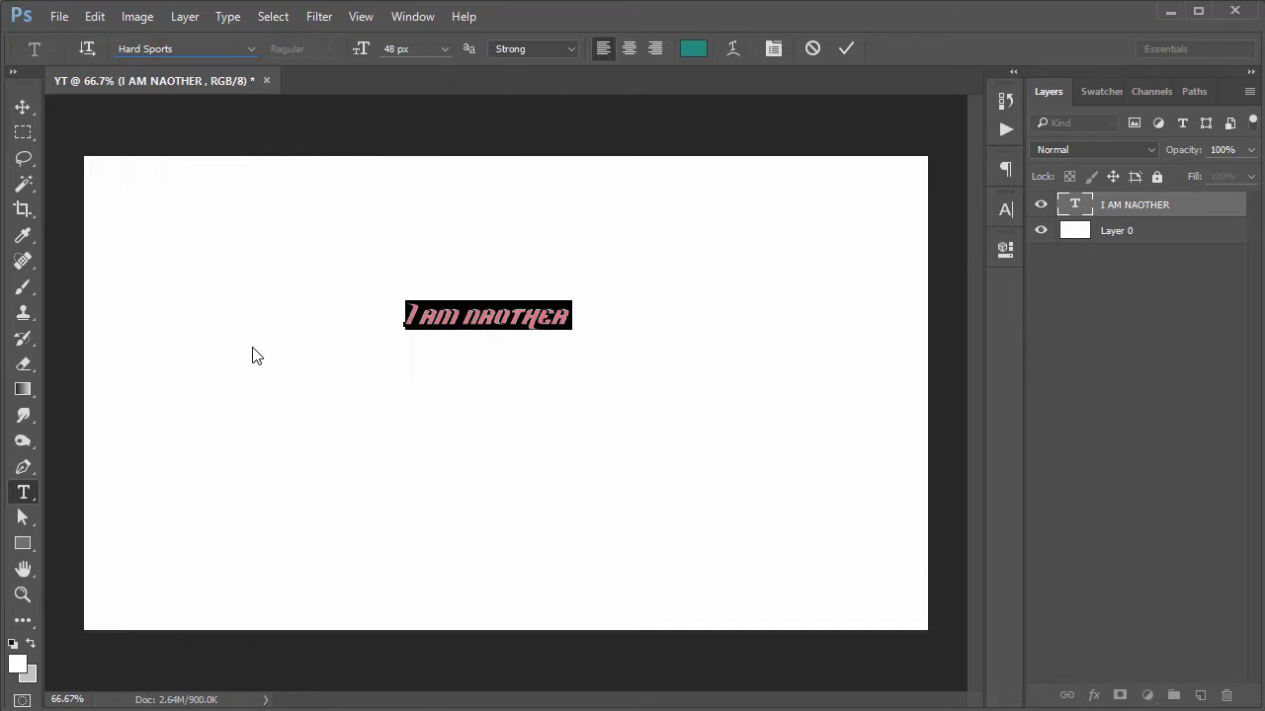
{"action": "key", "text": "ctrl+Return"}
{"action": "key", "text": "v"}
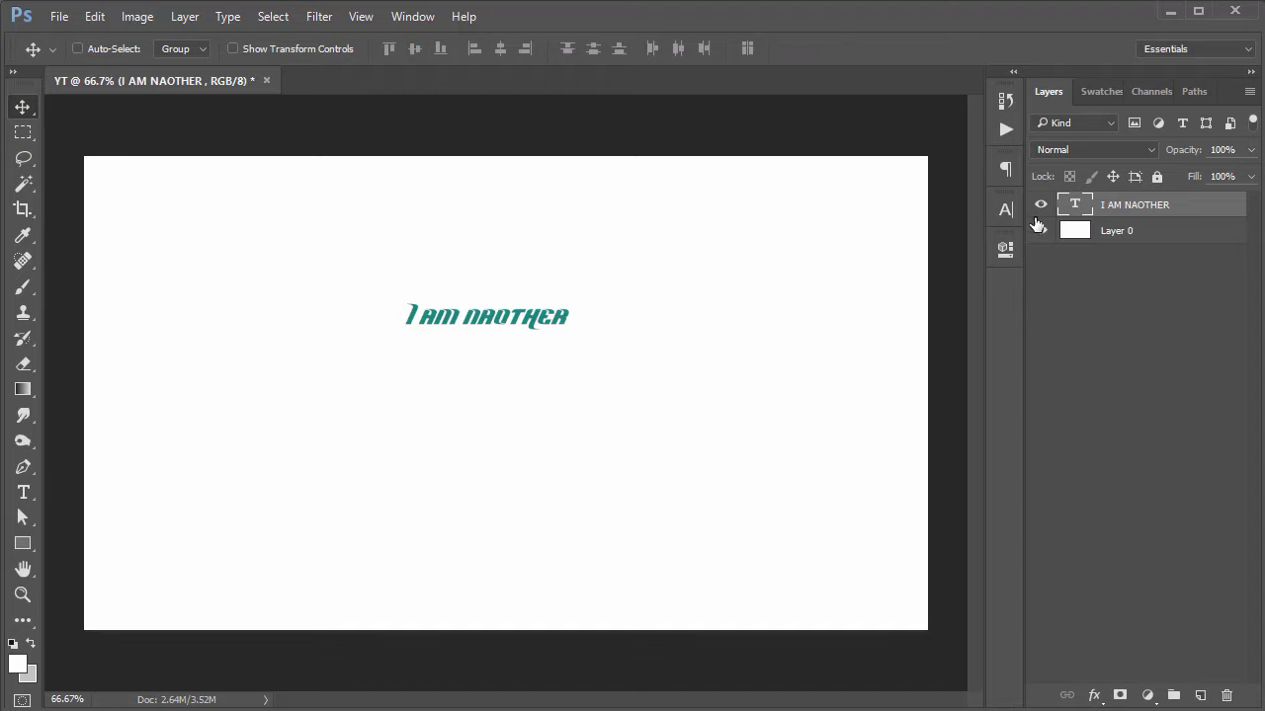
Step: Nudge the line right and set the whole text to 72 px
{"action": "left_click_drag", "start_coordinate": [458, 321], "coordinate": [484, 333]}
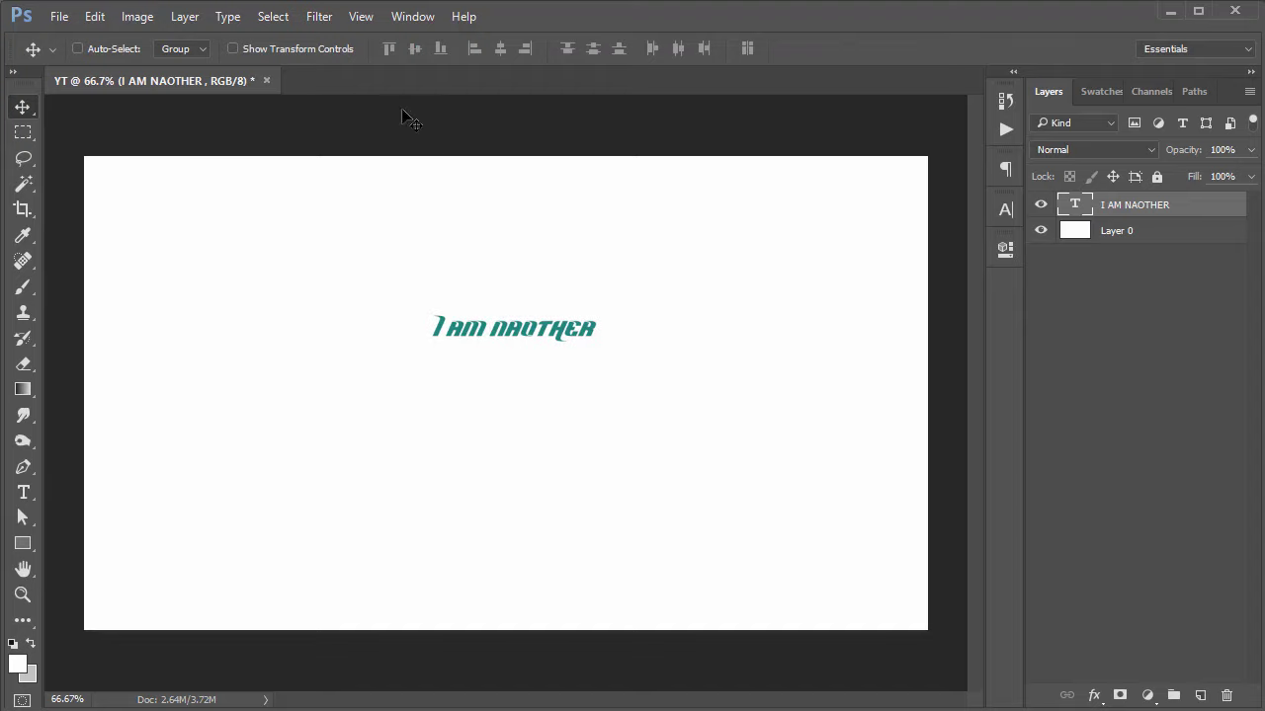
{"action": "double_click", "coordinate": [481, 316]}
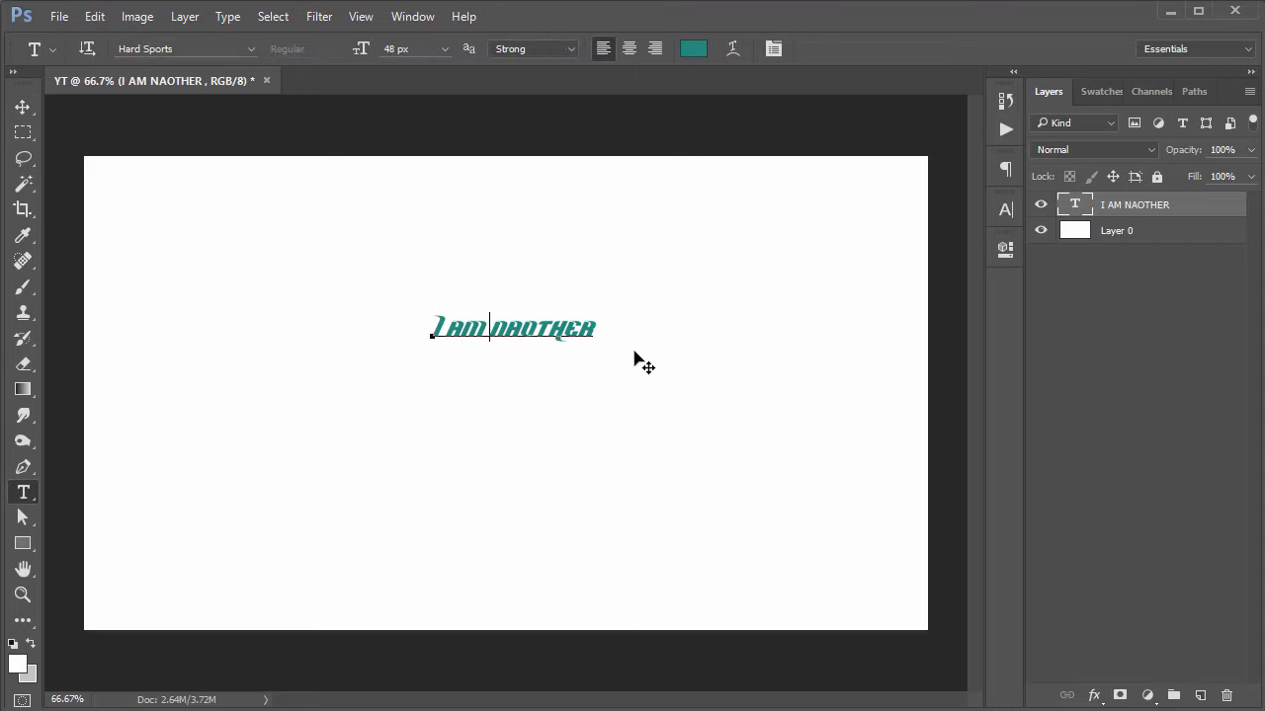
{"action": "left_click", "coordinate": [440, 48]}
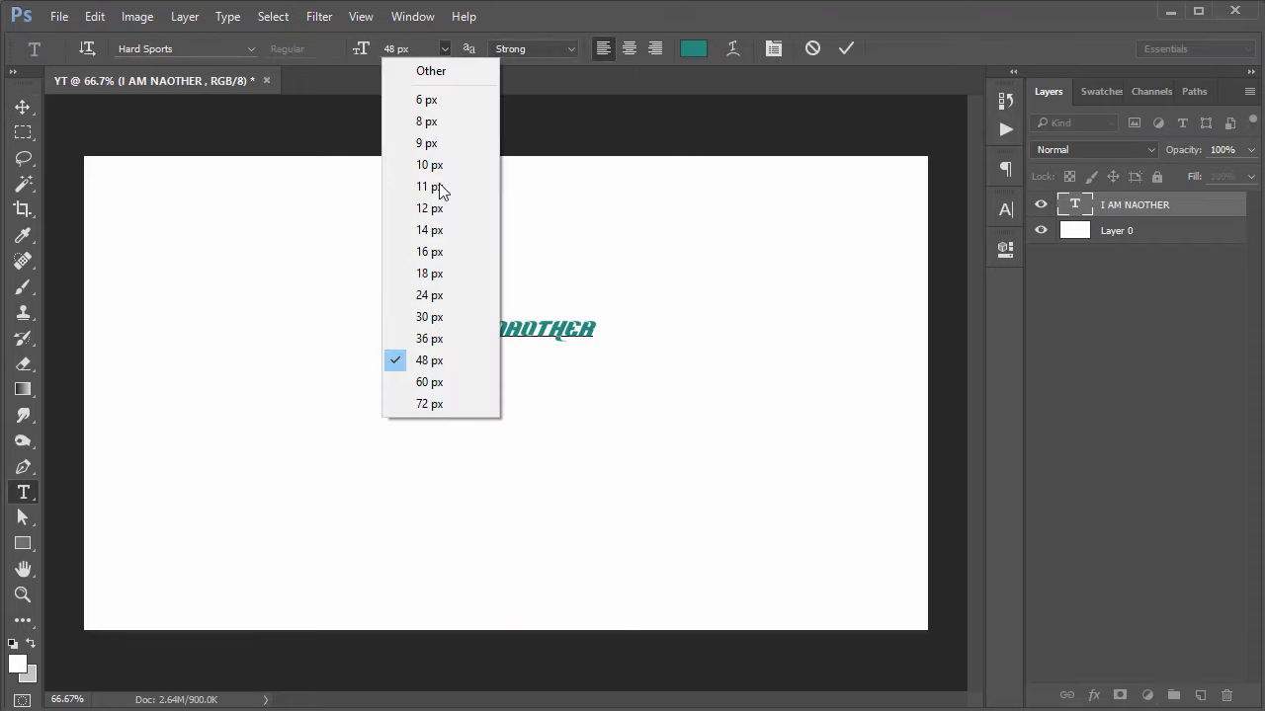
{"action": "left_click", "coordinate": [429, 404]}
{"action": "left_click_drag", "start_coordinate": [580, 322], "coordinate": [488, 326]}
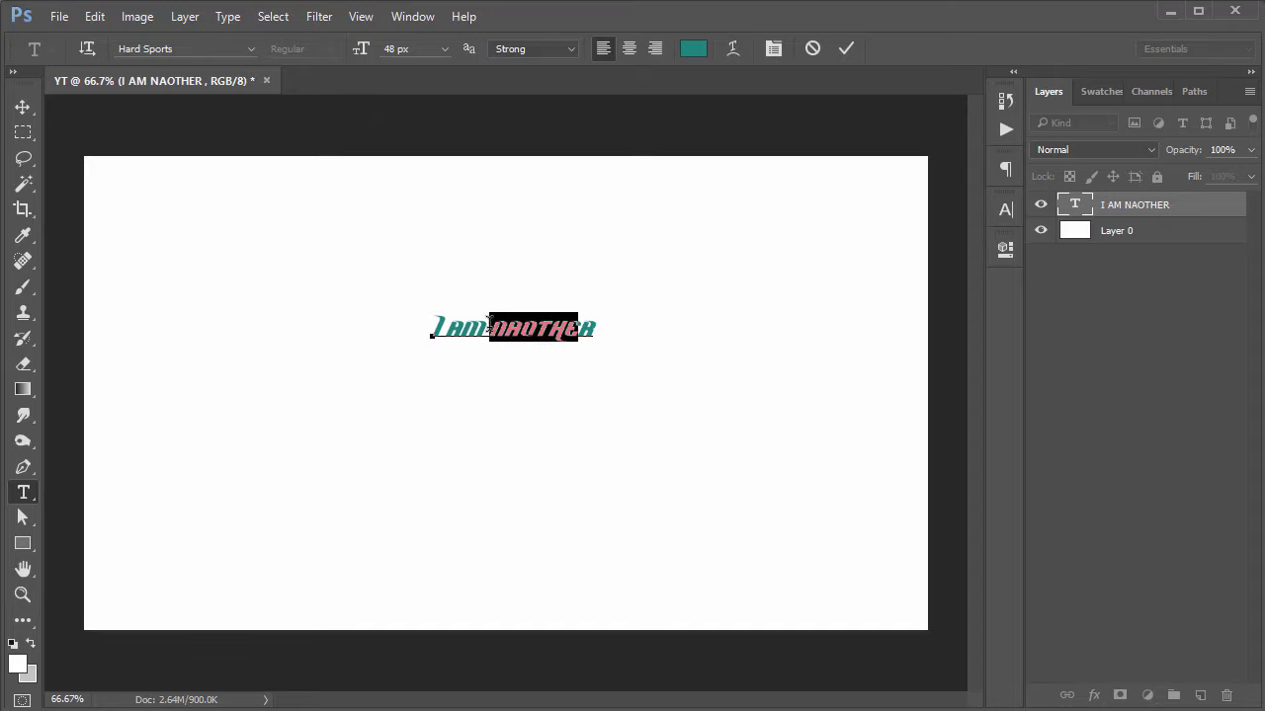
{"action": "left_click", "coordinate": [601, 325]}
{"action": "double_click", "coordinate": [581, 323]}
{"action": "left_click_drag", "start_coordinate": [581, 323], "coordinate": [415, 325]}
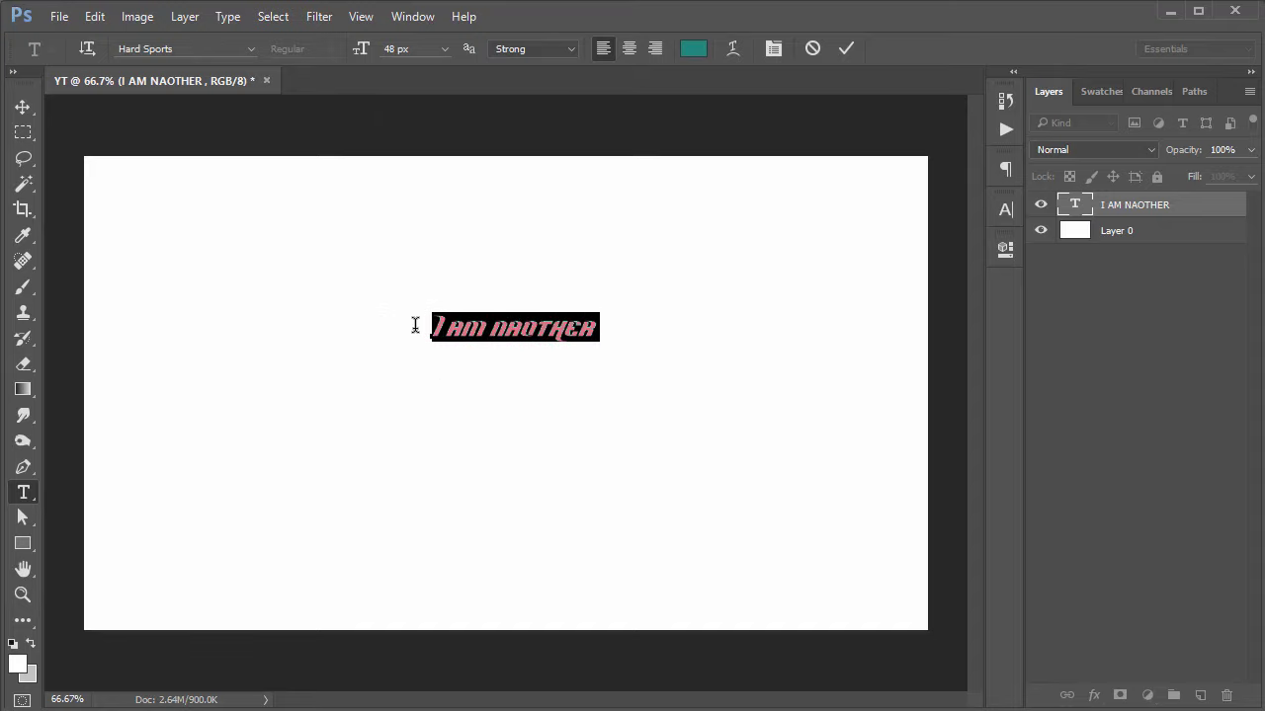
{"action": "left_click", "coordinate": [450, 49]}
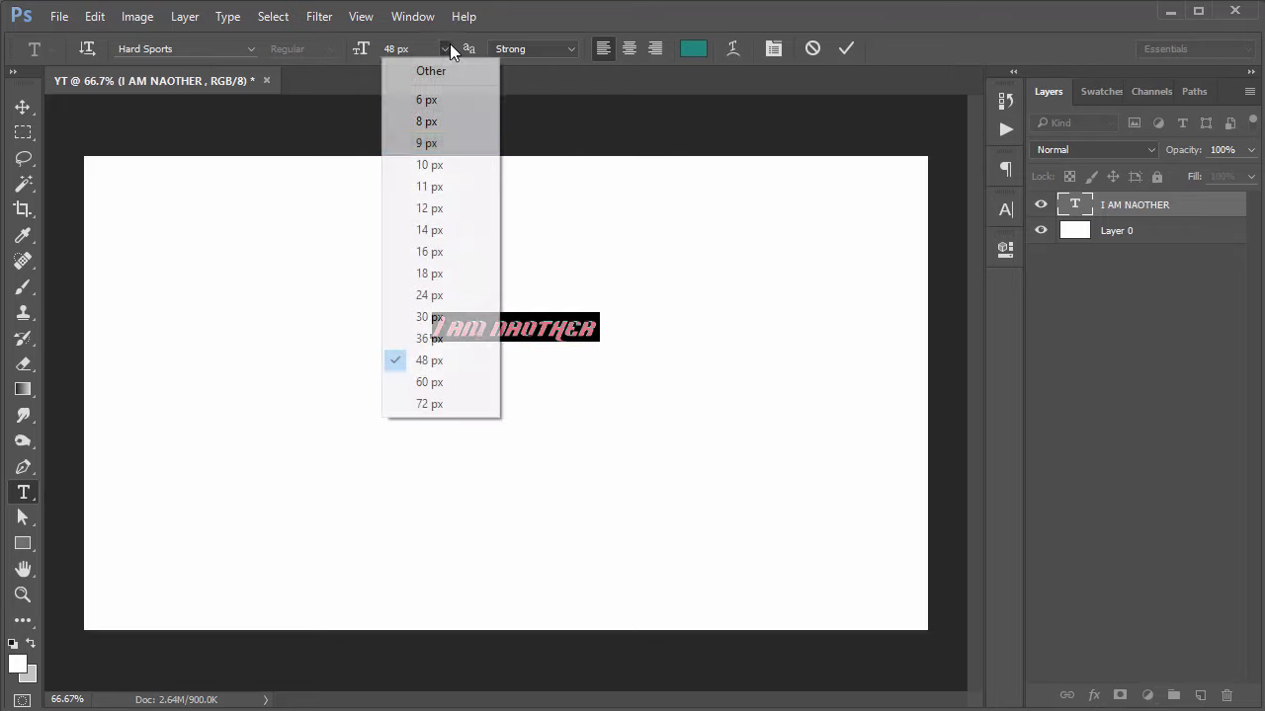
{"action": "left_click", "coordinate": [439, 404]}
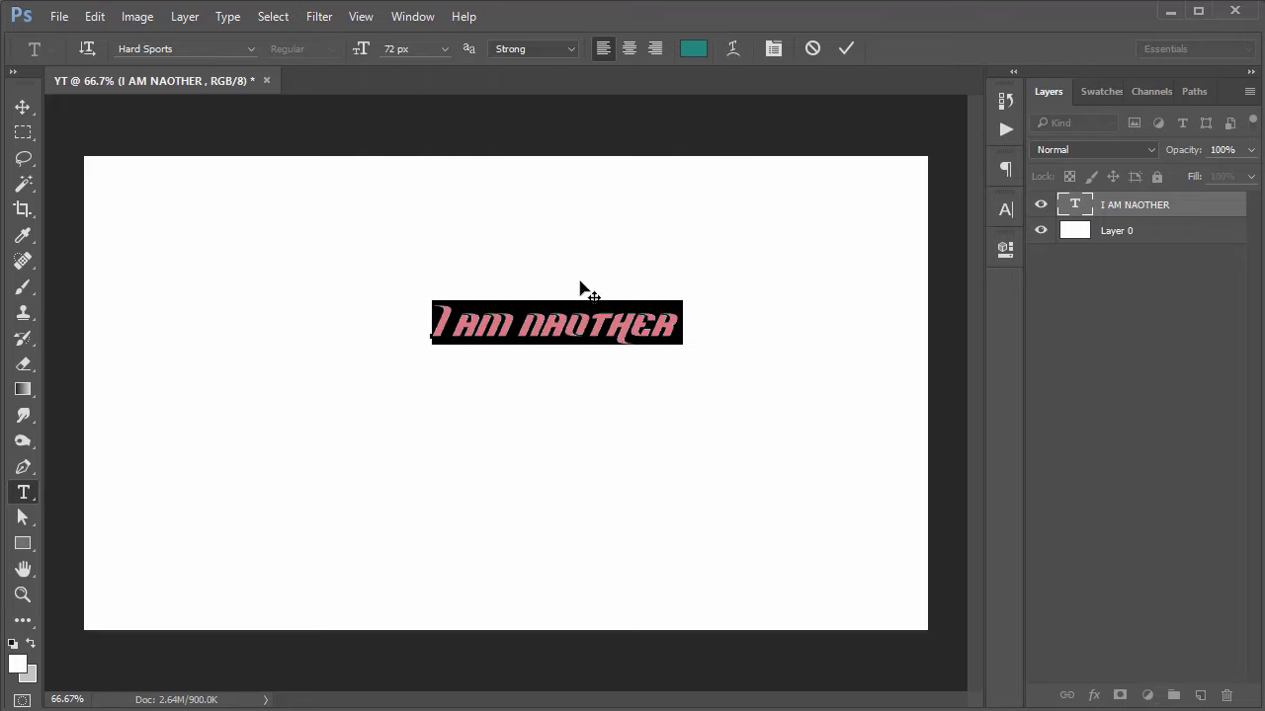
Step: Enlarge the text to 165 px, commit, and drag the line toward the canvas centre
{"action": "double_click", "coordinate": [444, 48]}
{"action": "mouse_move", "coordinate": [362, 52]}
{"action": "left_mouse_down"}
{"action": "mouse_move", "coordinate": [494, 65]}
{"action": "mouse_move", "coordinate": [302, 65]}
{"action": "mouse_move", "coordinate": [553, 79]}
{"action": "mouse_move", "coordinate": [344, 77]}
{"action": "mouse_move", "coordinate": [491, 88]}
{"action": "mouse_move", "coordinate": [389, 93]}
{"action": "mouse_move", "coordinate": [428, 90]}
{"action": "mouse_move", "coordinate": [450, 105]}
{"action": "left_mouse_up"}
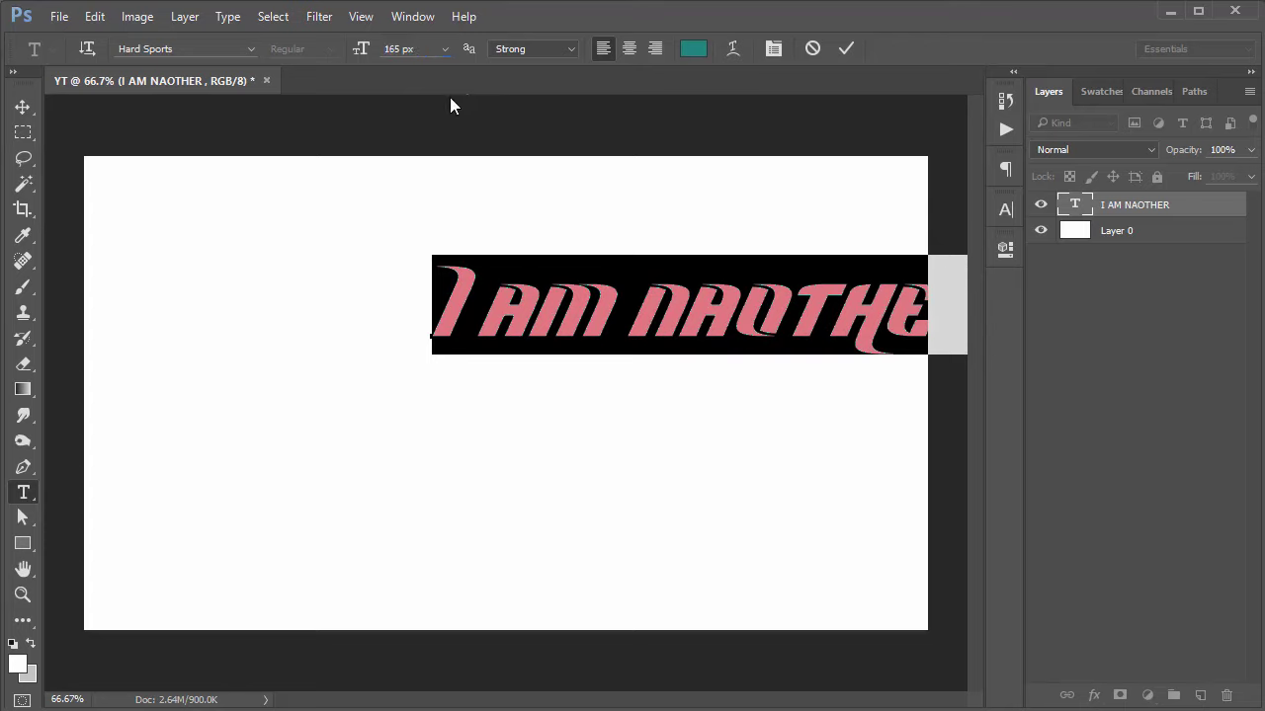
{"action": "left_click", "coordinate": [852, 54]}
{"action": "left_click", "coordinate": [22, 109]}
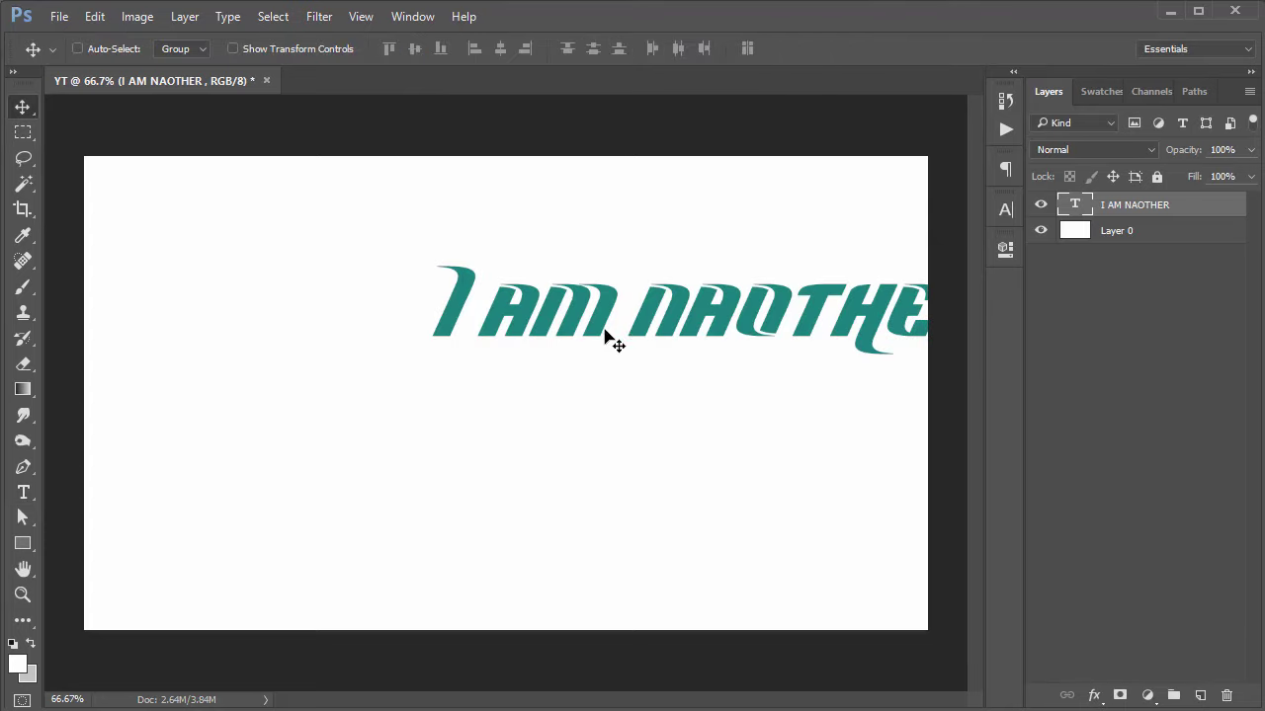
{"action": "mouse_move", "coordinate": [606, 330]}
{"action": "left_mouse_down"}
{"action": "mouse_move", "coordinate": [403, 396]}
{"action": "mouse_move", "coordinate": [403, 406]}
{"action": "left_mouse_up"}
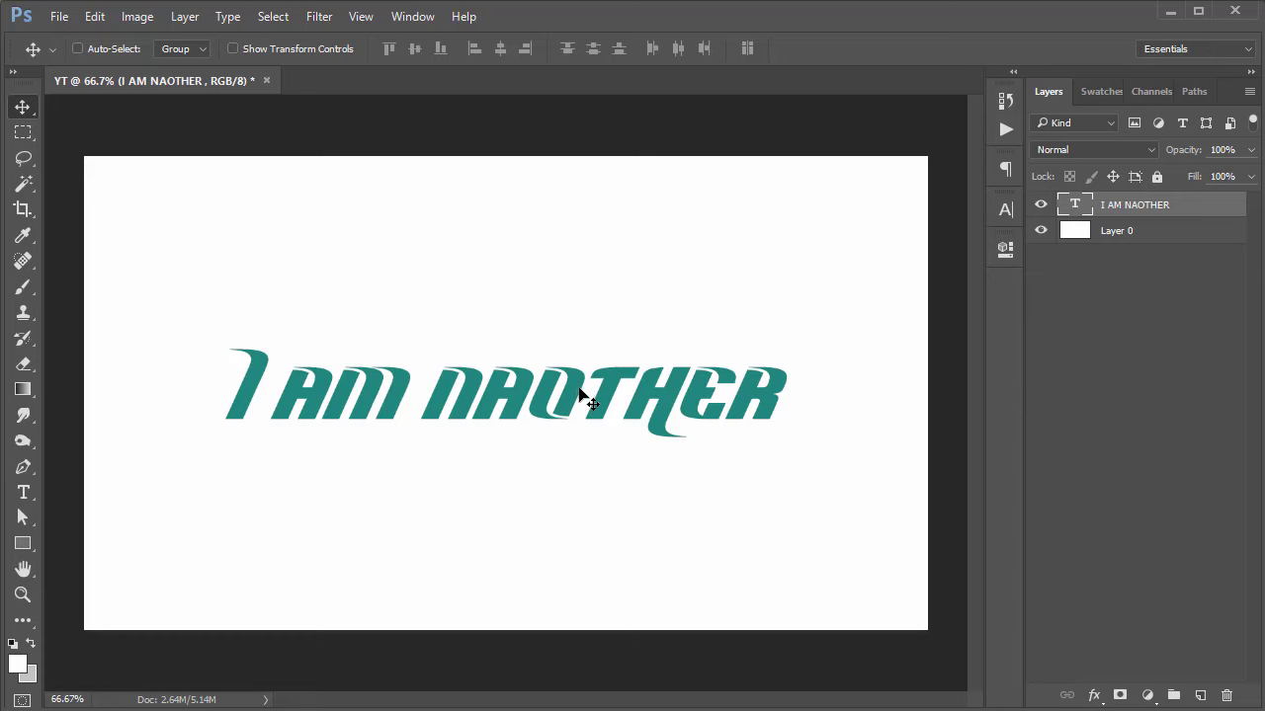
{"action": "left_click", "coordinate": [426, 21]}
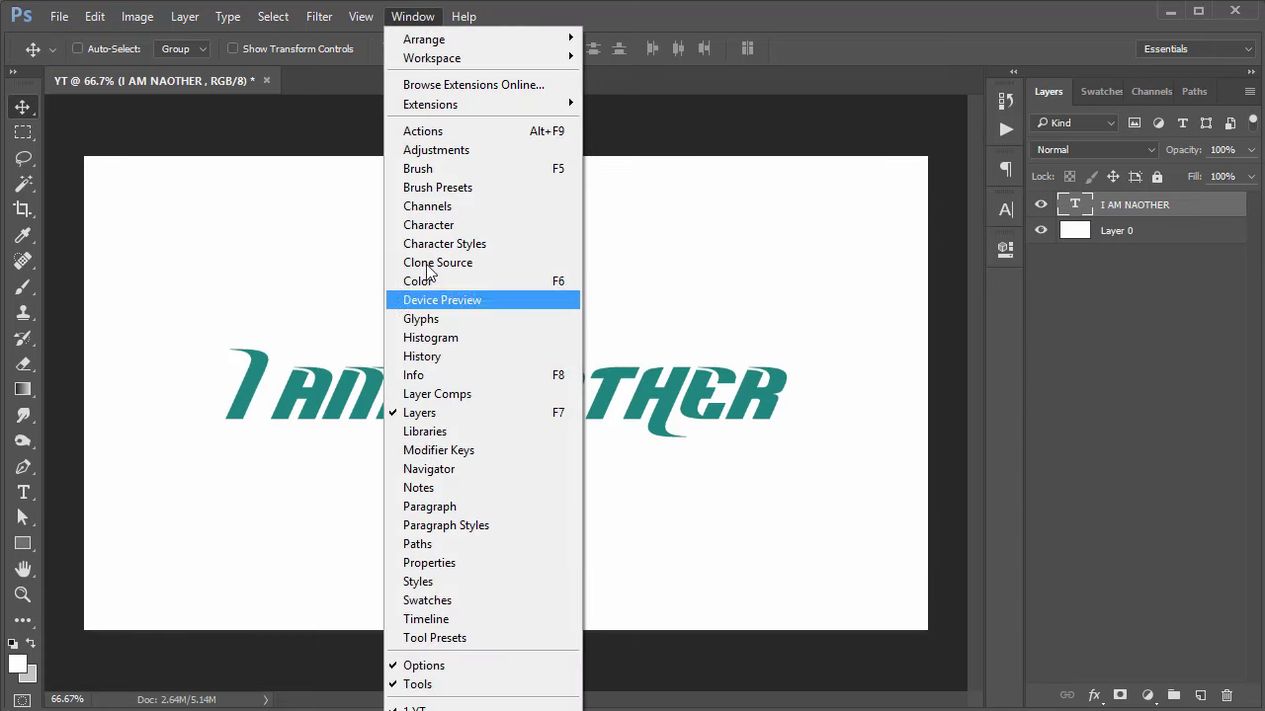
Step: In the Character panel, set the font size to 72 px, then scrub to 103 px
{"action": "left_click", "coordinate": [428, 226]}
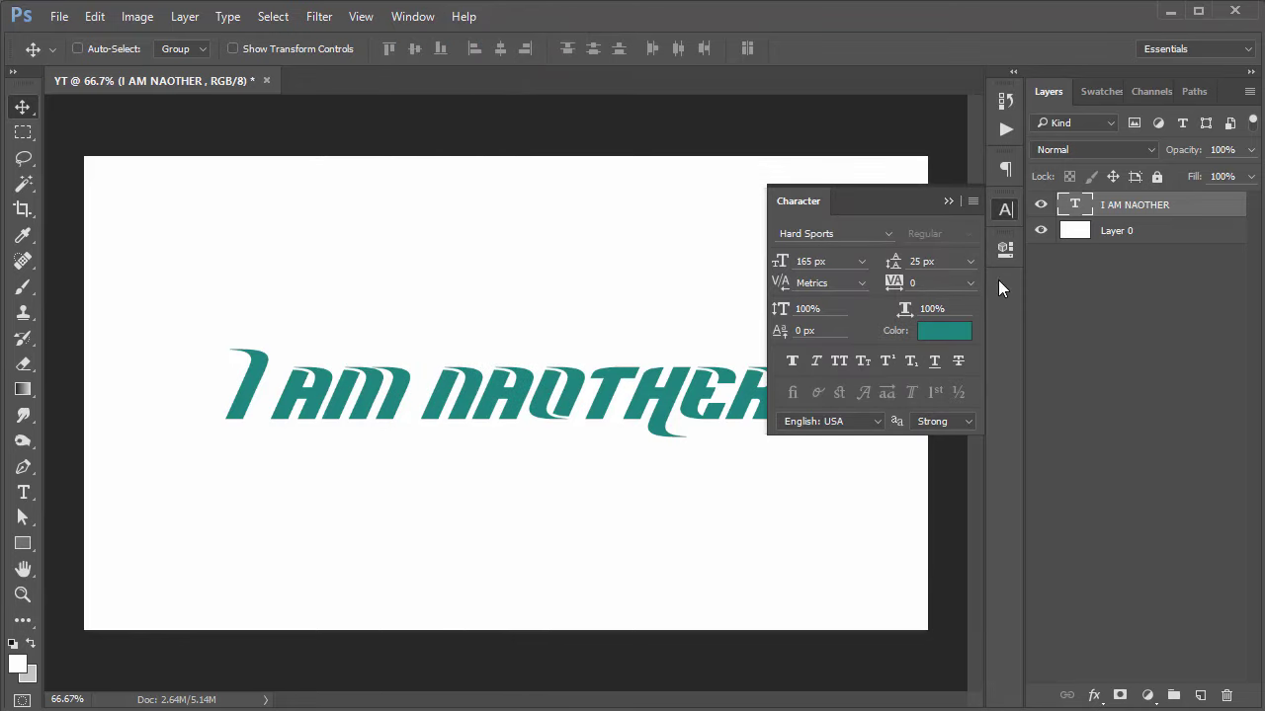
{"action": "left_click", "coordinate": [1006, 212]}
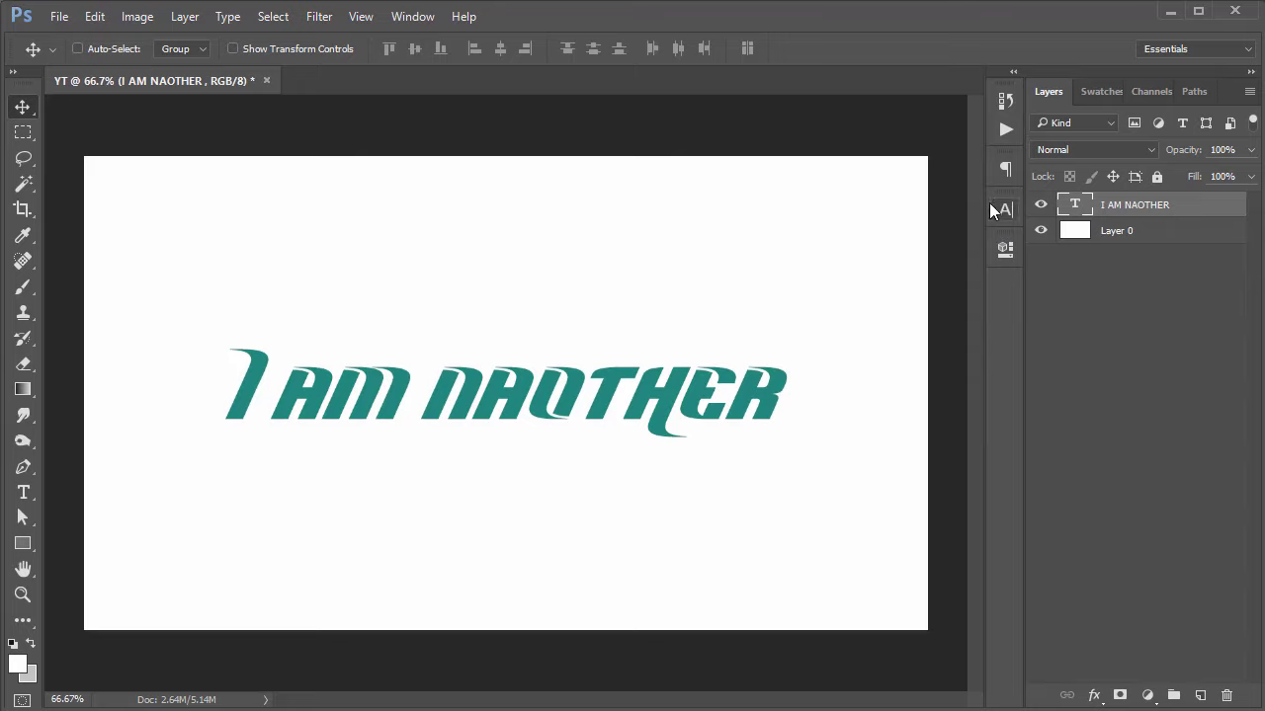
{"action": "left_click", "coordinate": [998, 210]}
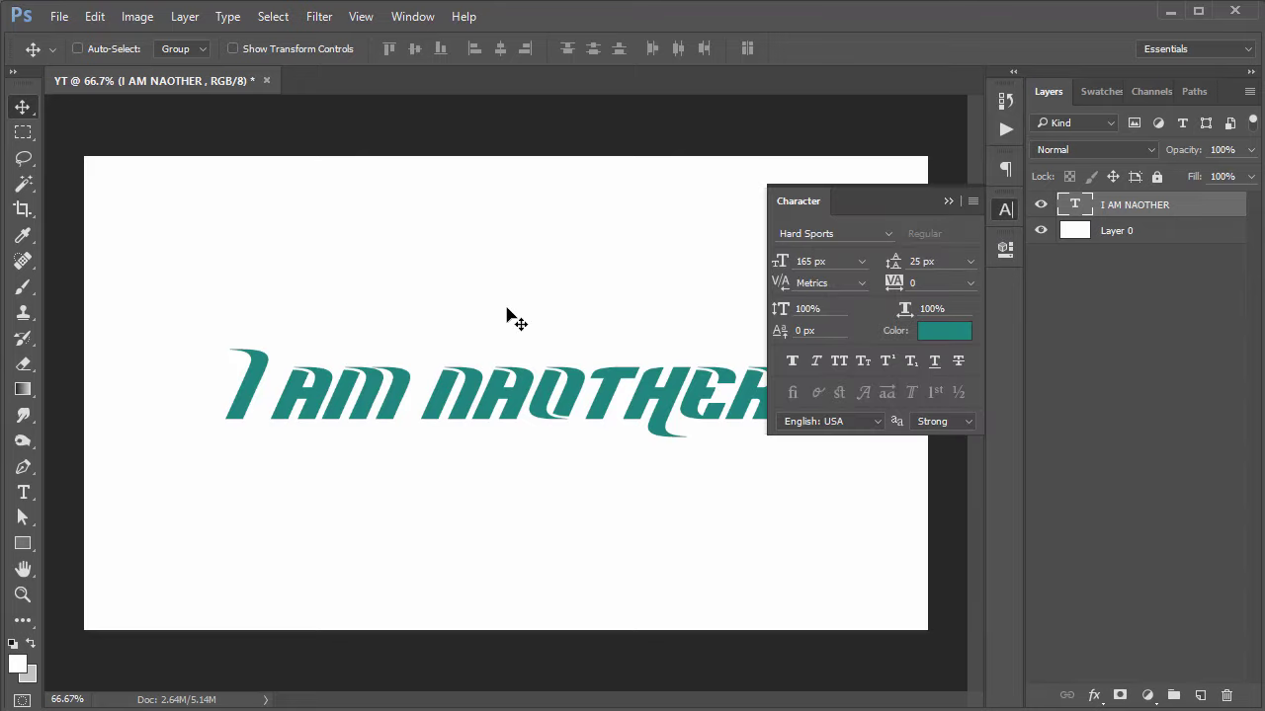
{"action": "left_click", "coordinate": [856, 262]}
{"action": "left_click", "coordinate": [839, 334]}
{"action": "left_click", "coordinate": [858, 259]}
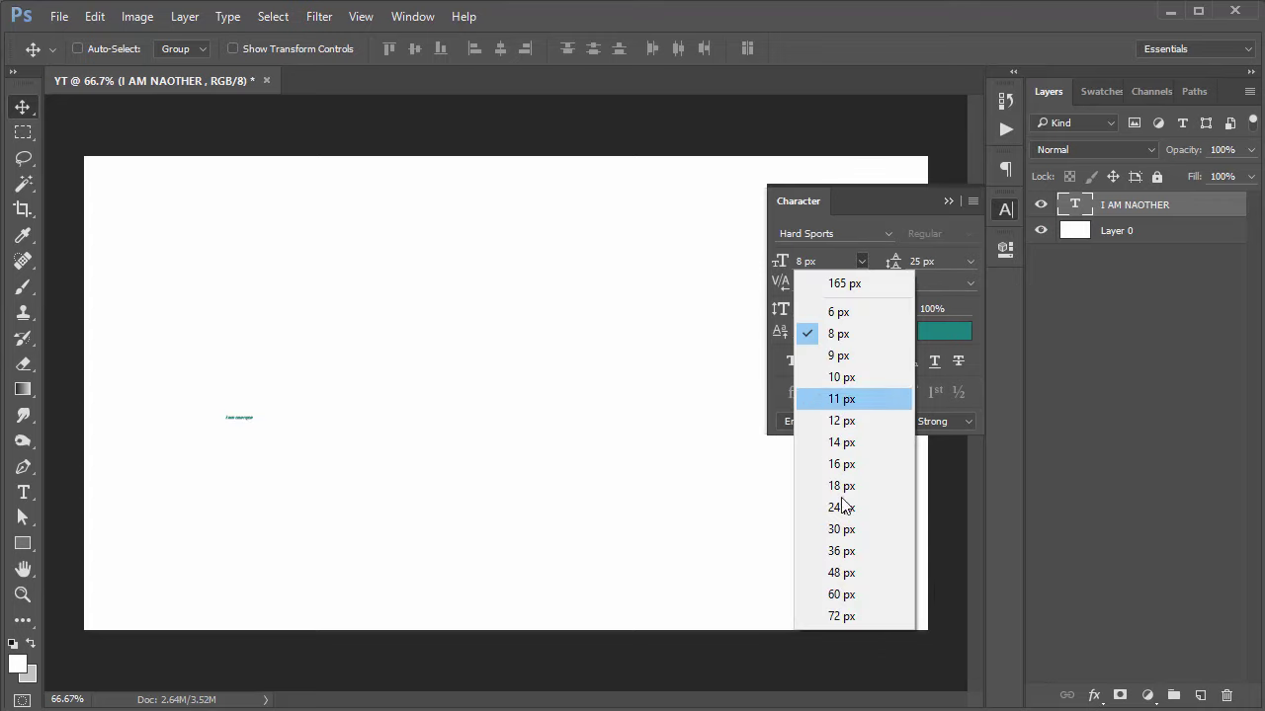
{"action": "left_click", "coordinate": [841, 615]}
{"action": "left_click_drag", "start_coordinate": [785, 267], "coordinate": [816, 267]}
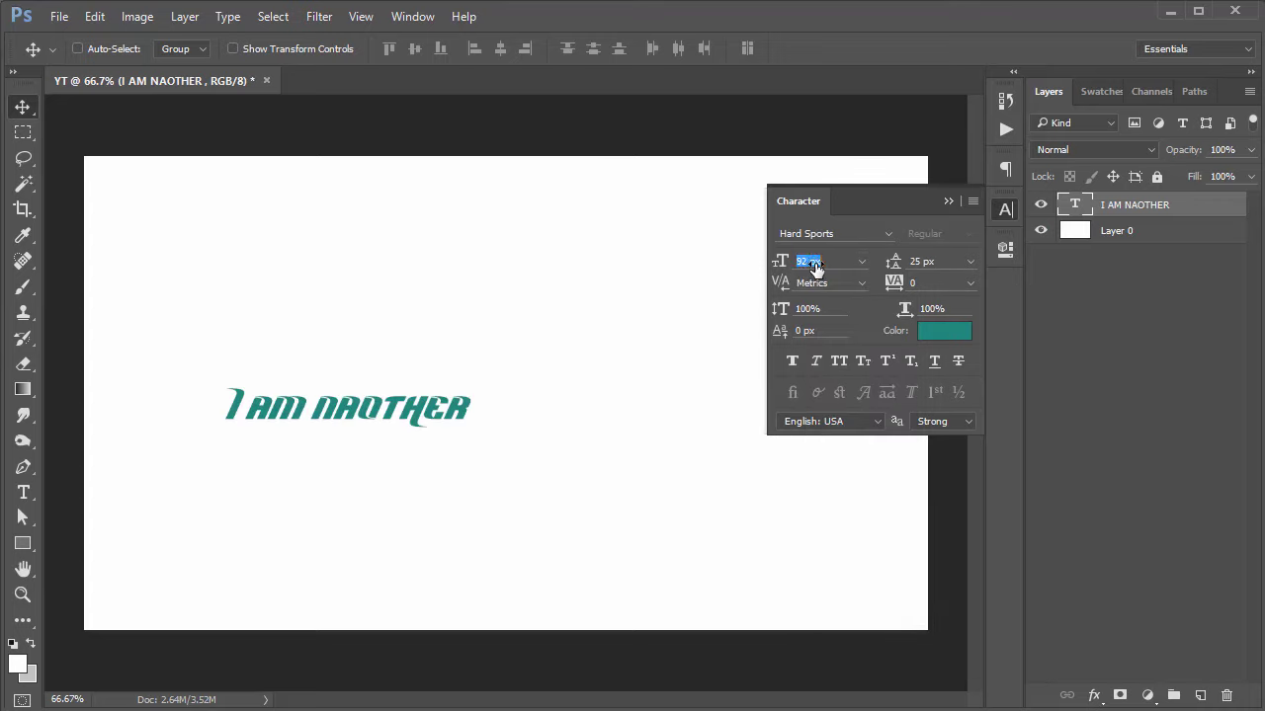
Step: Reselect the text layer and enlarge the text to 122 px
{"action": "left_click", "coordinate": [1124, 233]}
{"action": "left_click", "coordinate": [1086, 228]}
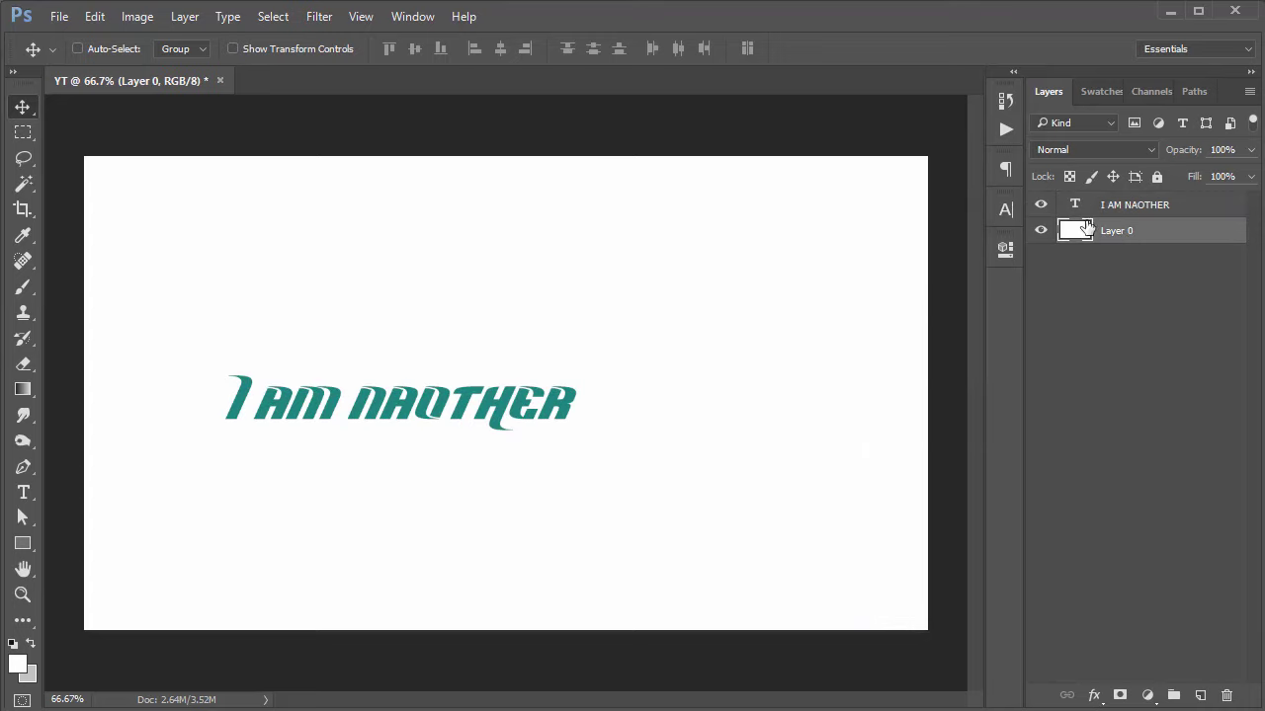
{"action": "left_click", "coordinate": [1004, 210]}
{"action": "left_click_drag", "start_coordinate": [786, 267], "coordinate": [821, 262]}
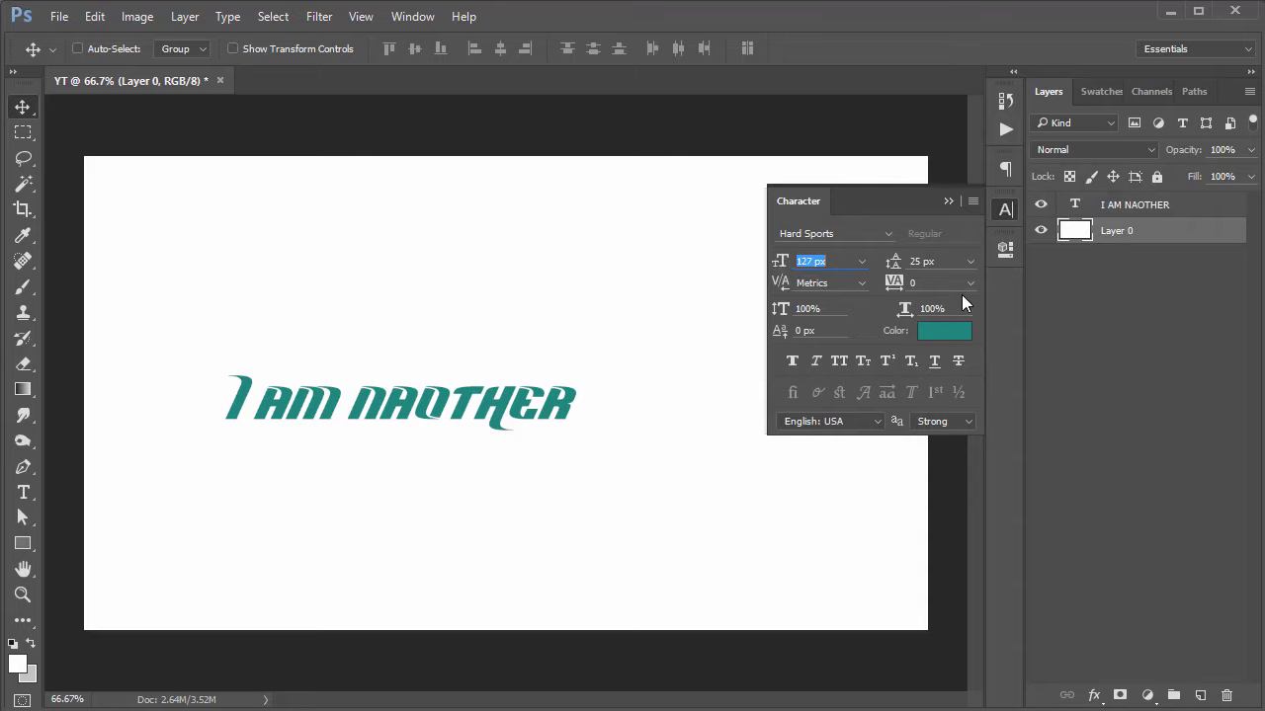
{"action": "left_click", "coordinate": [1144, 209]}
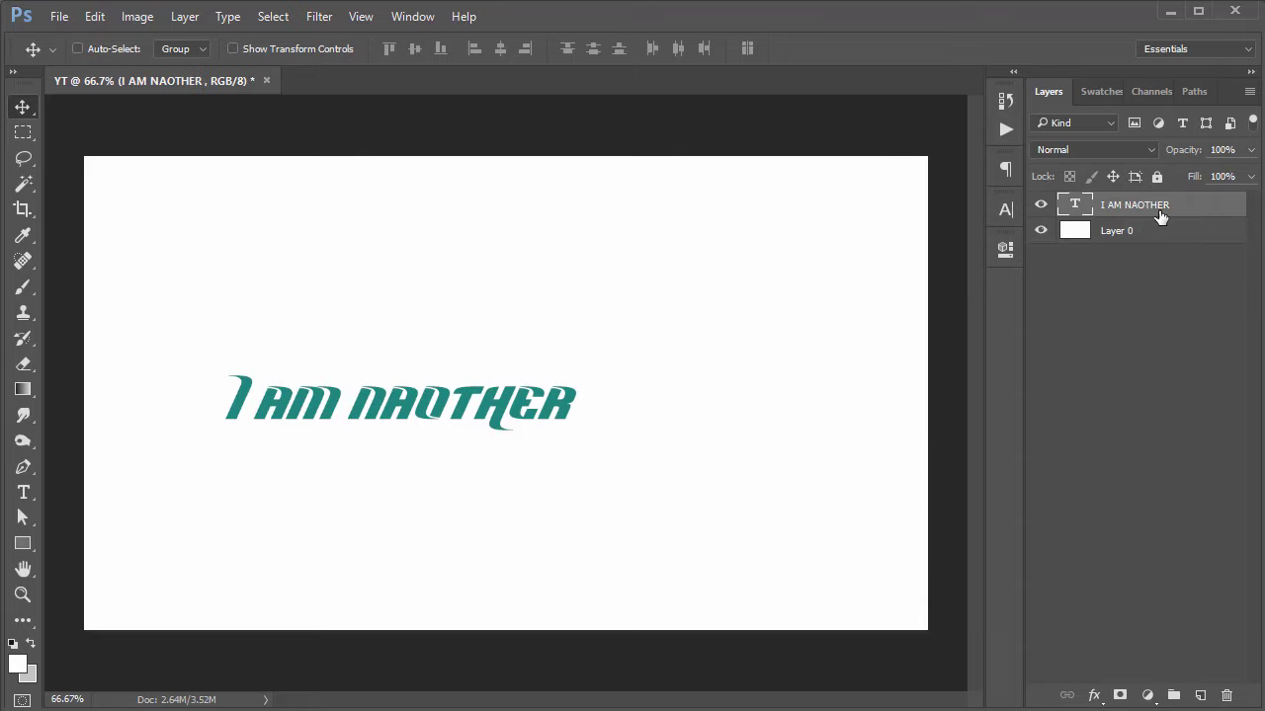
{"action": "left_click", "coordinate": [1008, 210]}
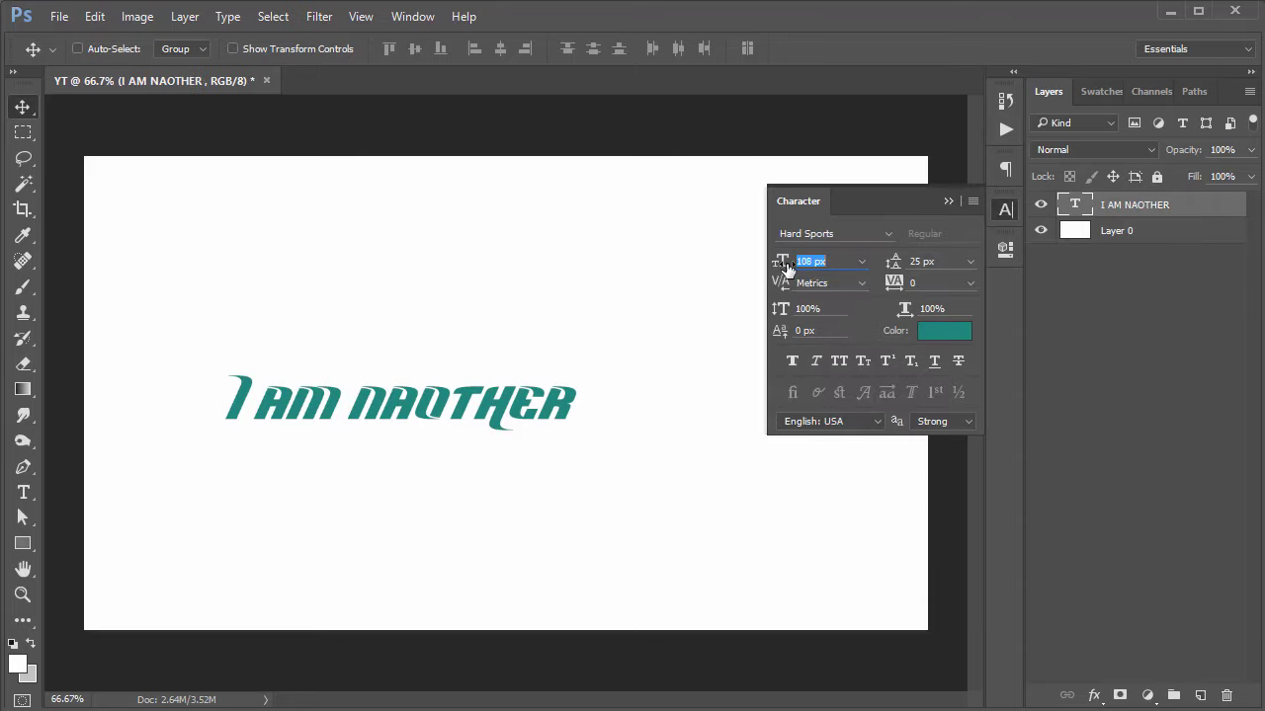
{"action": "left_click_drag", "start_coordinate": [787, 269], "coordinate": [798, 266]}
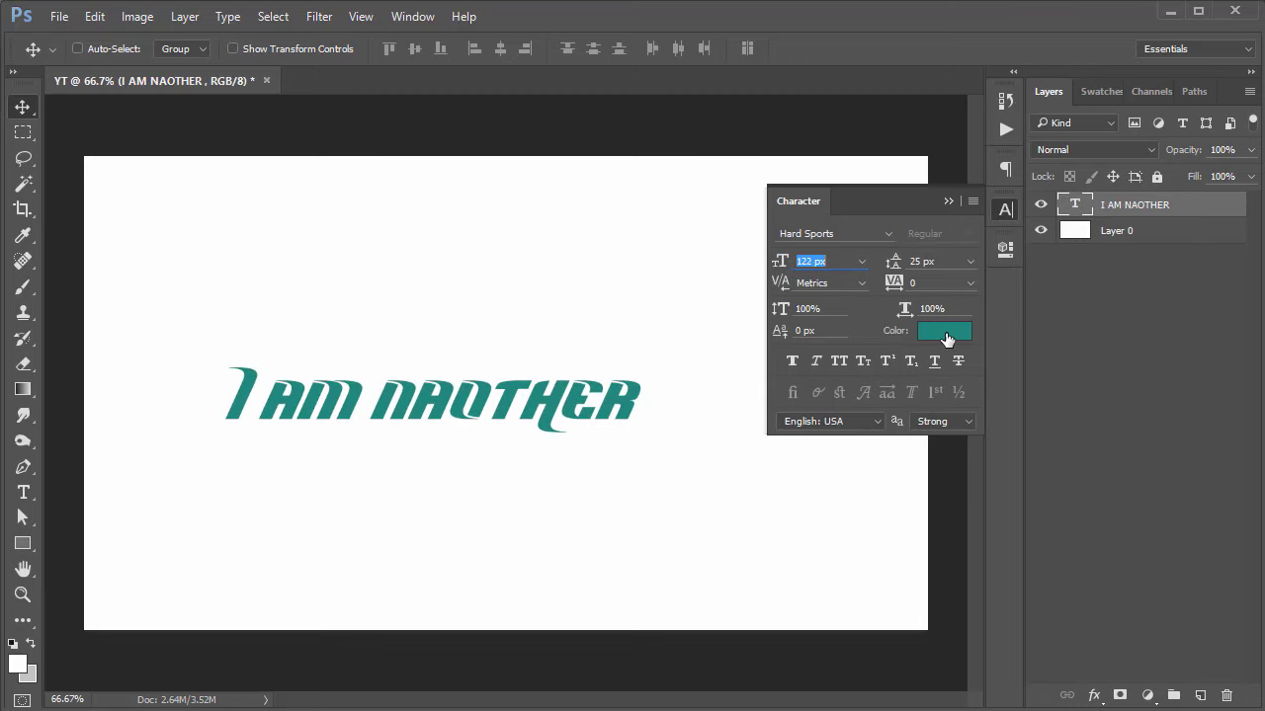
Step: Darken the text colour to #022121 and switch the font to Arizonia
{"action": "left_click", "coordinate": [945, 339]}
{"action": "mouse_move", "coordinate": [999, 218]}
{"action": "left_mouse_down"}
{"action": "mouse_move", "coordinate": [1038, 371]}
{"action": "mouse_move", "coordinate": [1042, 351]}
{"action": "left_mouse_up"}
{"action": "left_click", "coordinate": [1225, 147]}
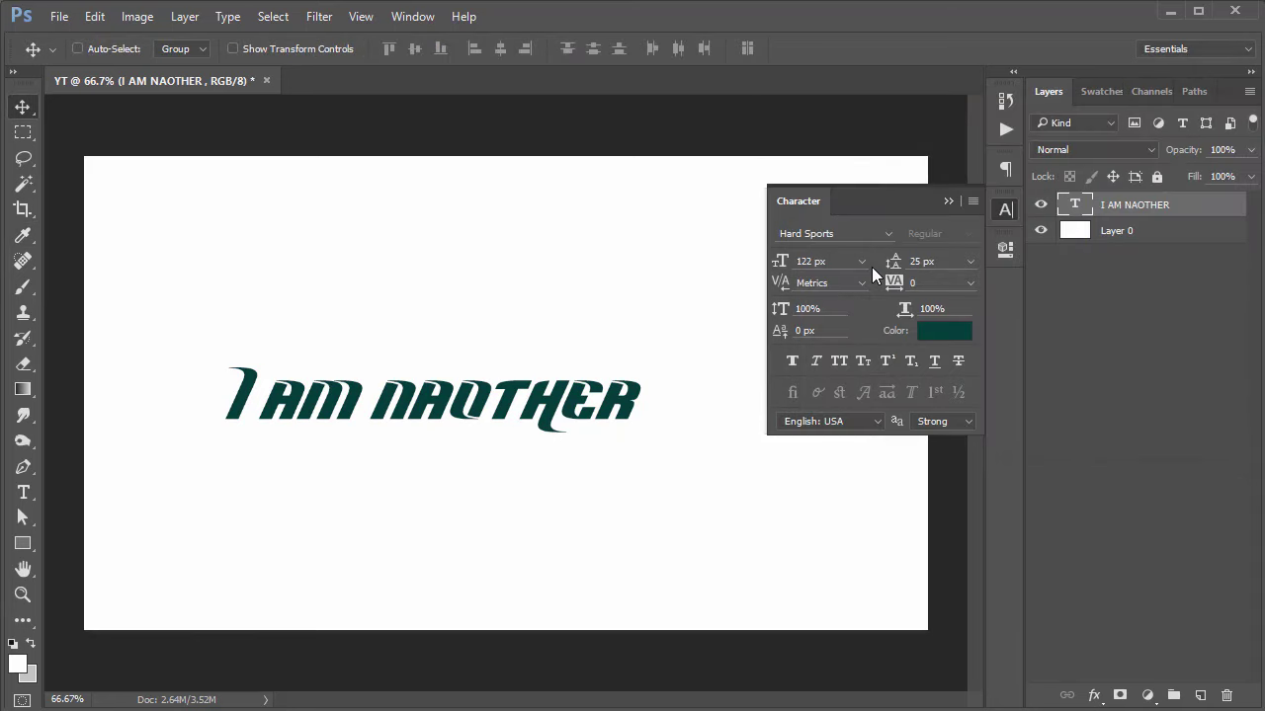
{"action": "left_click", "coordinate": [888, 235]}
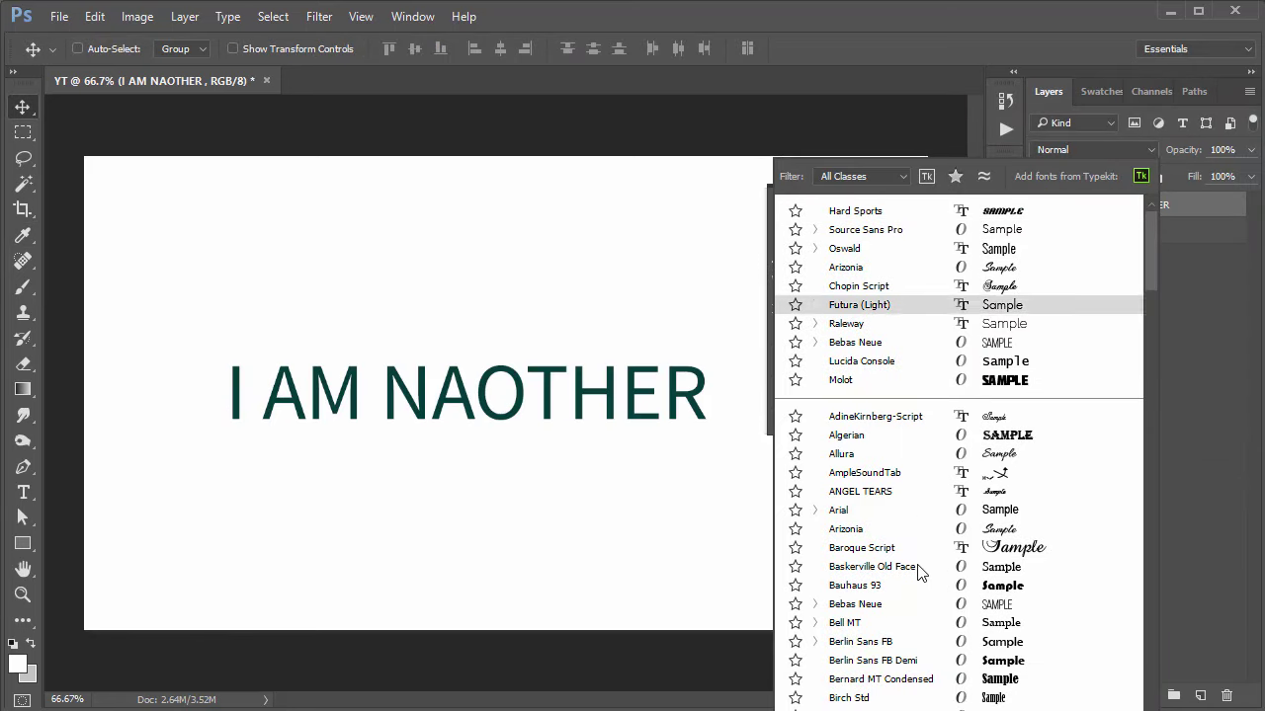
{"action": "left_click", "coordinate": [917, 528]}
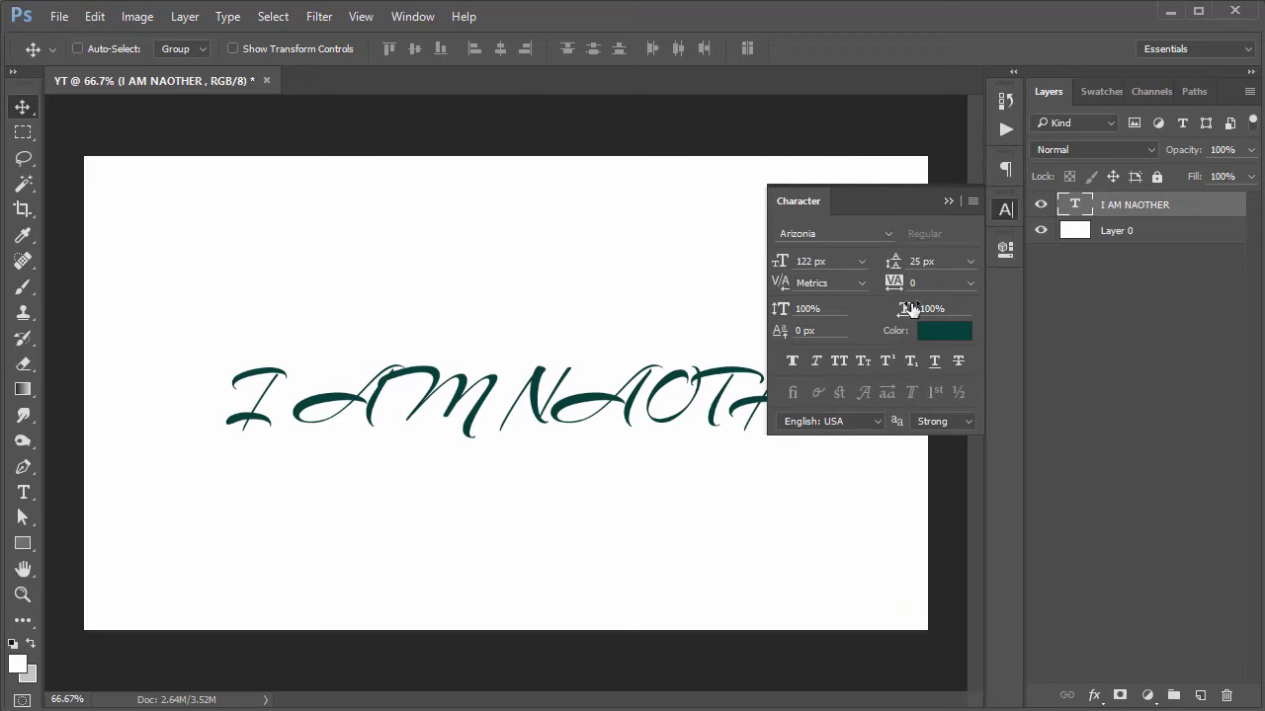
{"action": "left_click", "coordinate": [968, 259]}
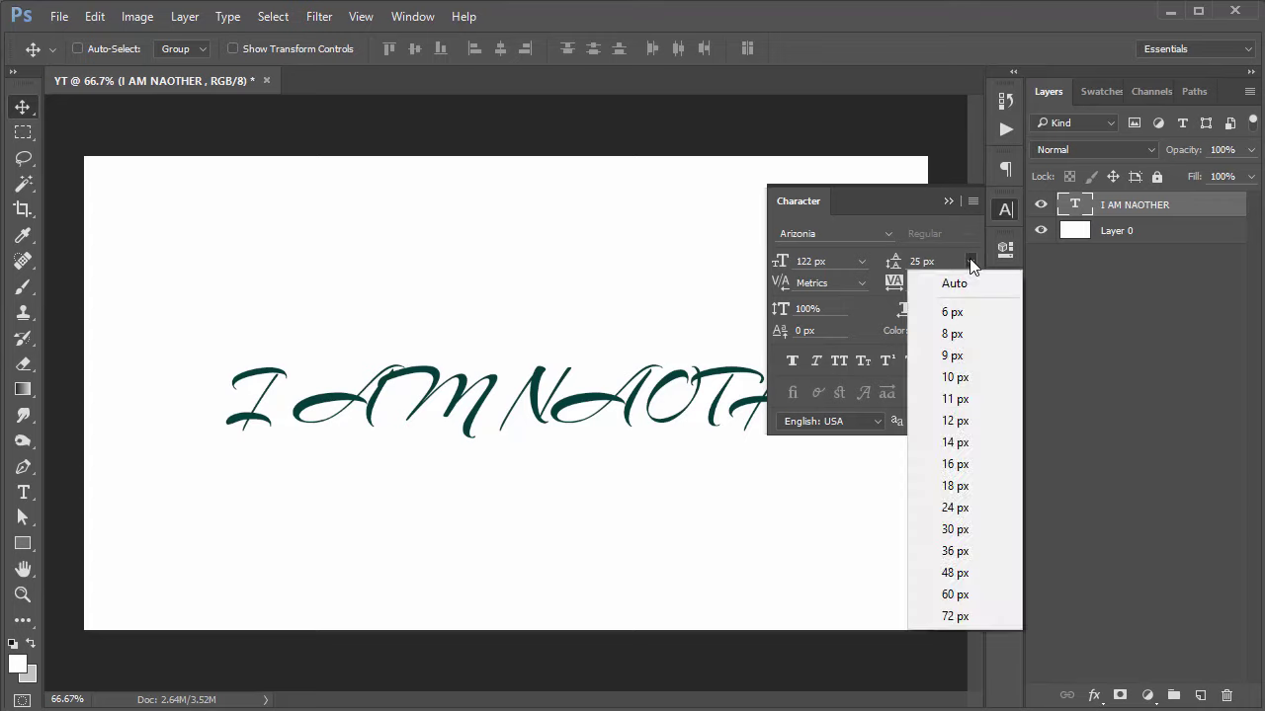
{"action": "left_click", "coordinate": [1007, 208]}
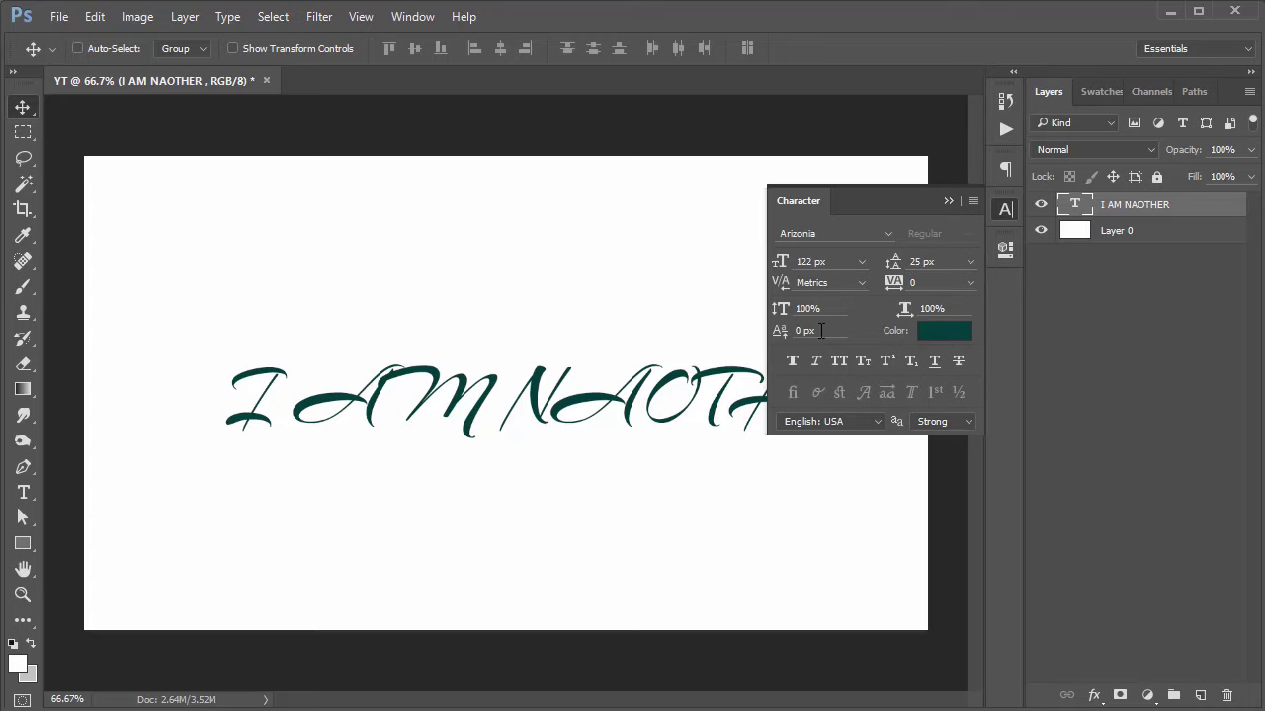
{"action": "left_click", "coordinate": [1000, 211]}
Step: Replace the I AM NAOTHER wording with the placeholder letters 'dsf'
{"action": "key", "text": "t"}
{"action": "left_click", "coordinate": [552, 400]}
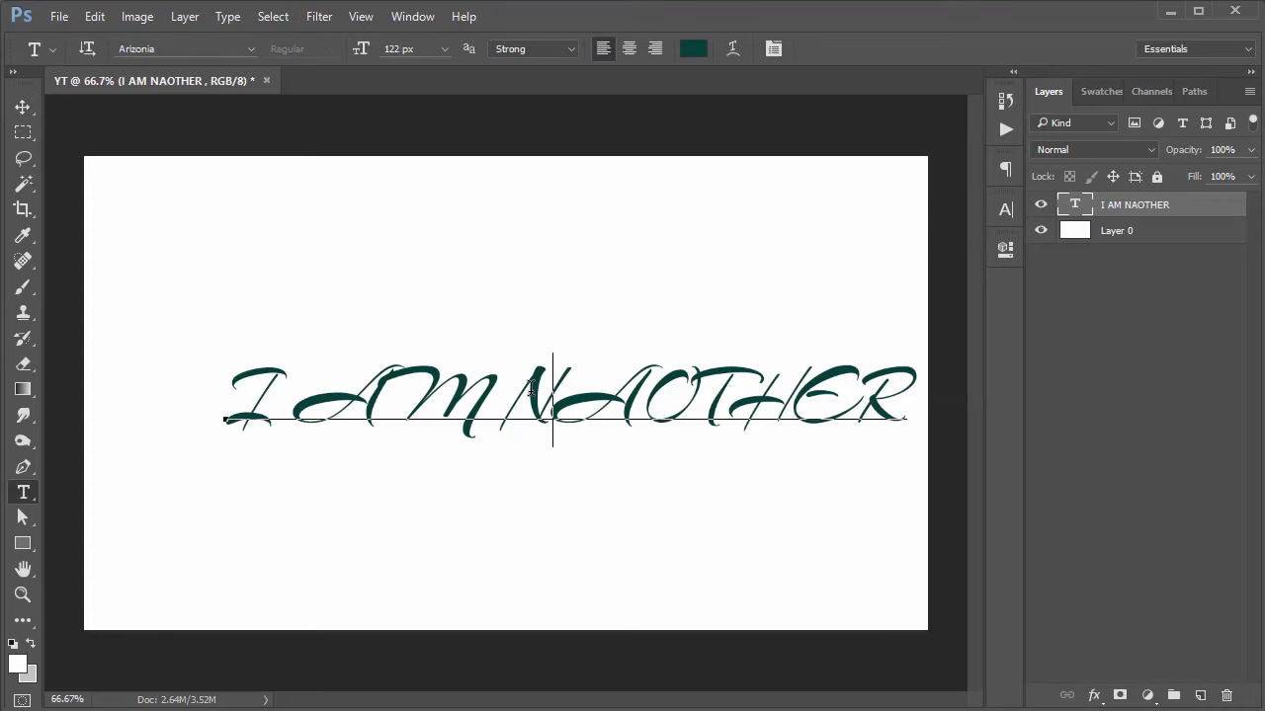
{"action": "key", "text": "ctrl+a"}
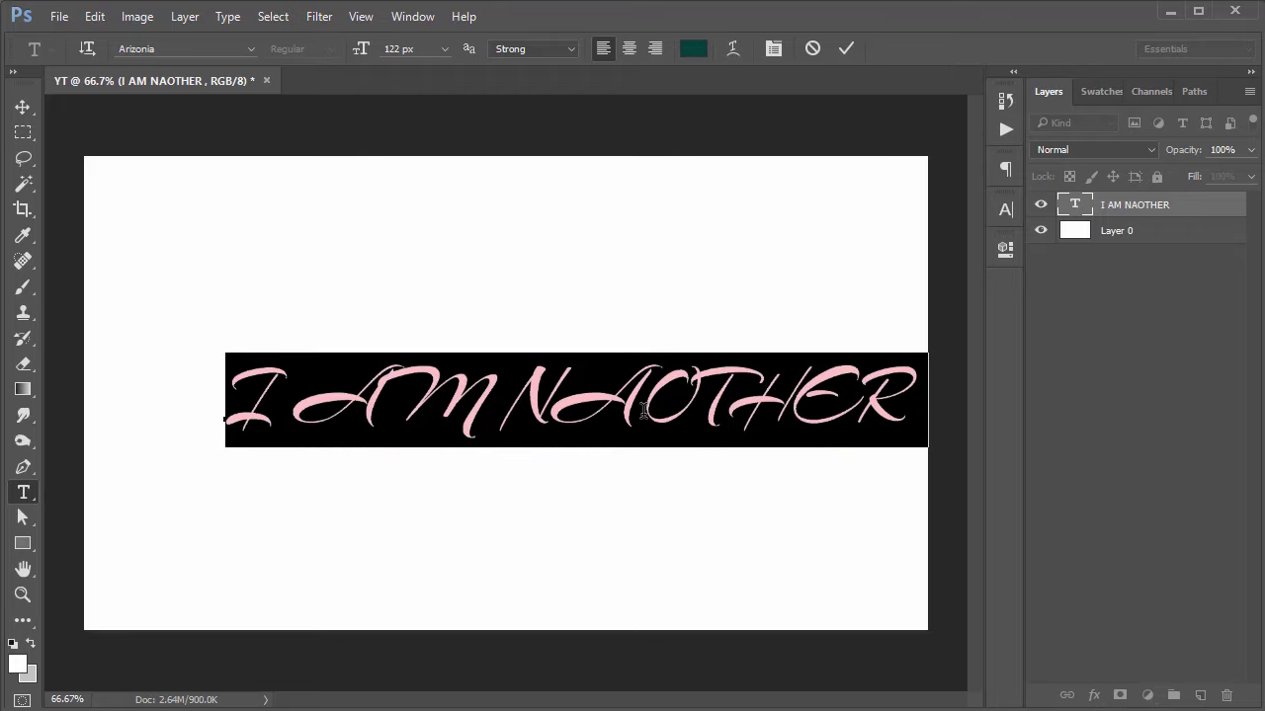
{"action": "key", "text": "BackSpace"}
{"action": "type", "text": "dsf"}
Step: Set the new letters in the Source Sans Pro Light font
{"action": "key", "text": "ctrl+a"}
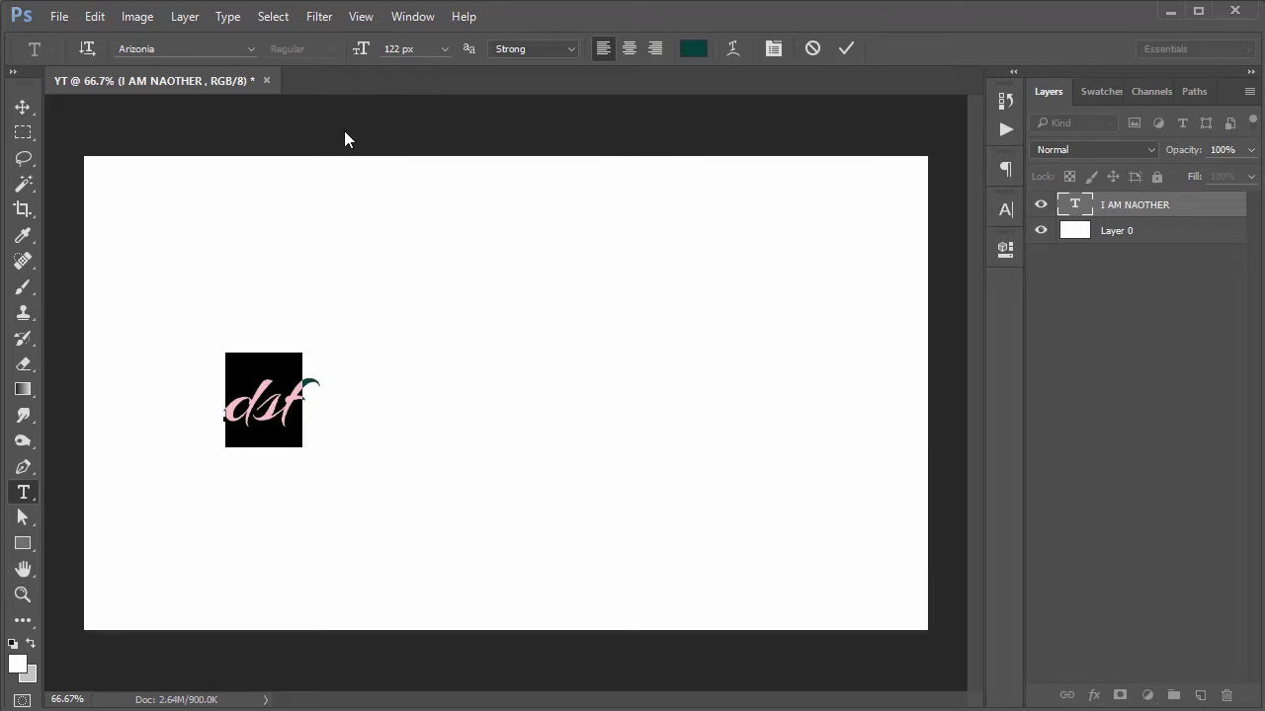
{"action": "left_click", "coordinate": [177, 52]}
{"action": "type", "text": "sou"}
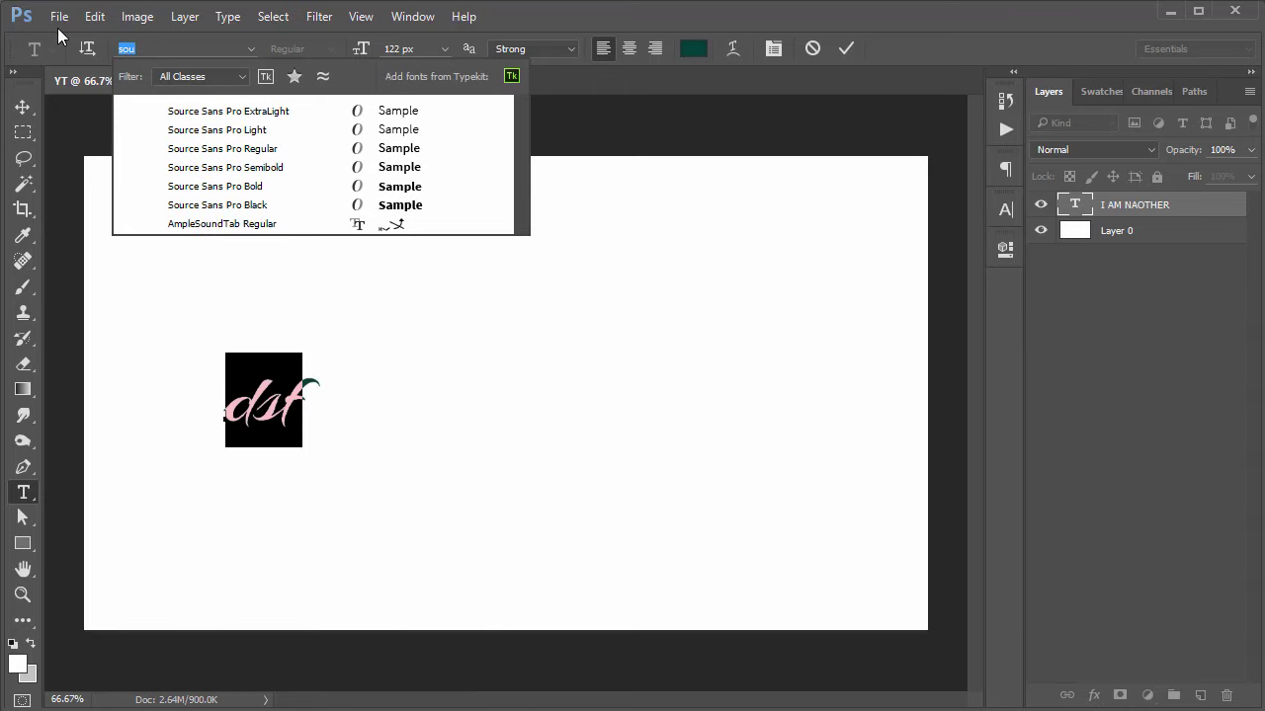
{"action": "key", "text": "BackSpace"}
{"action": "type", "text": "u"}
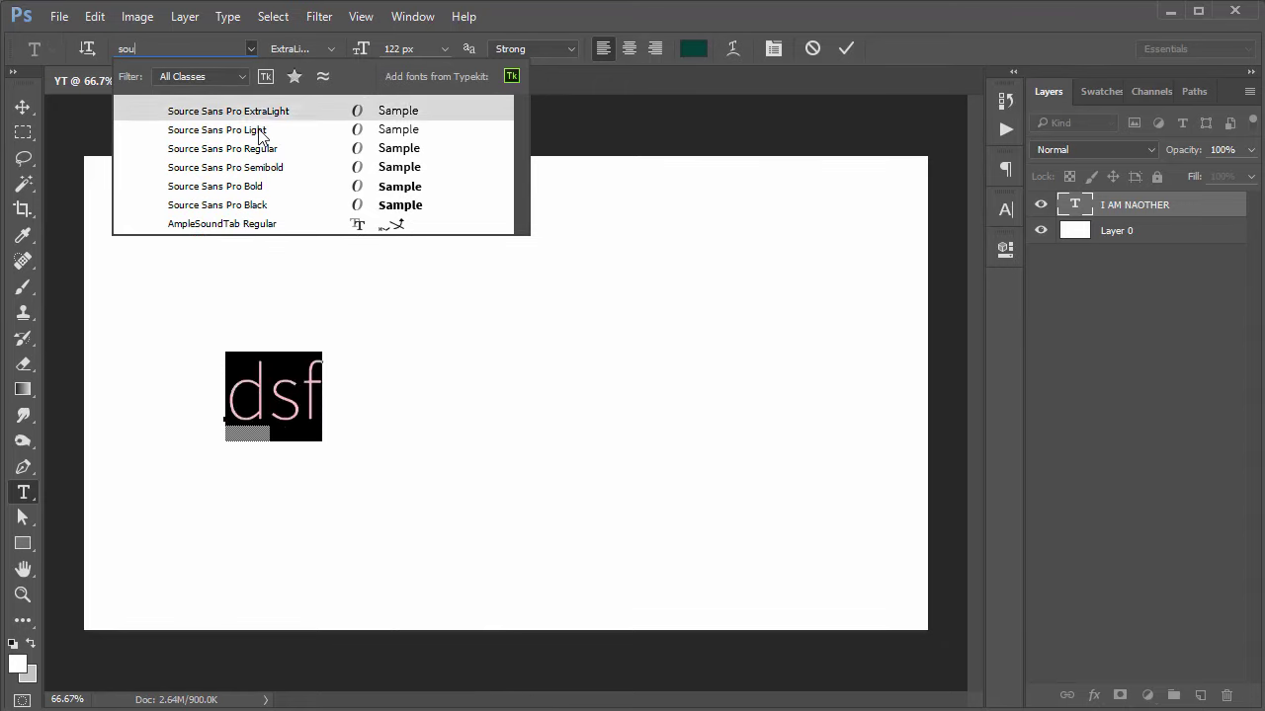
{"action": "left_click", "coordinate": [257, 129]}
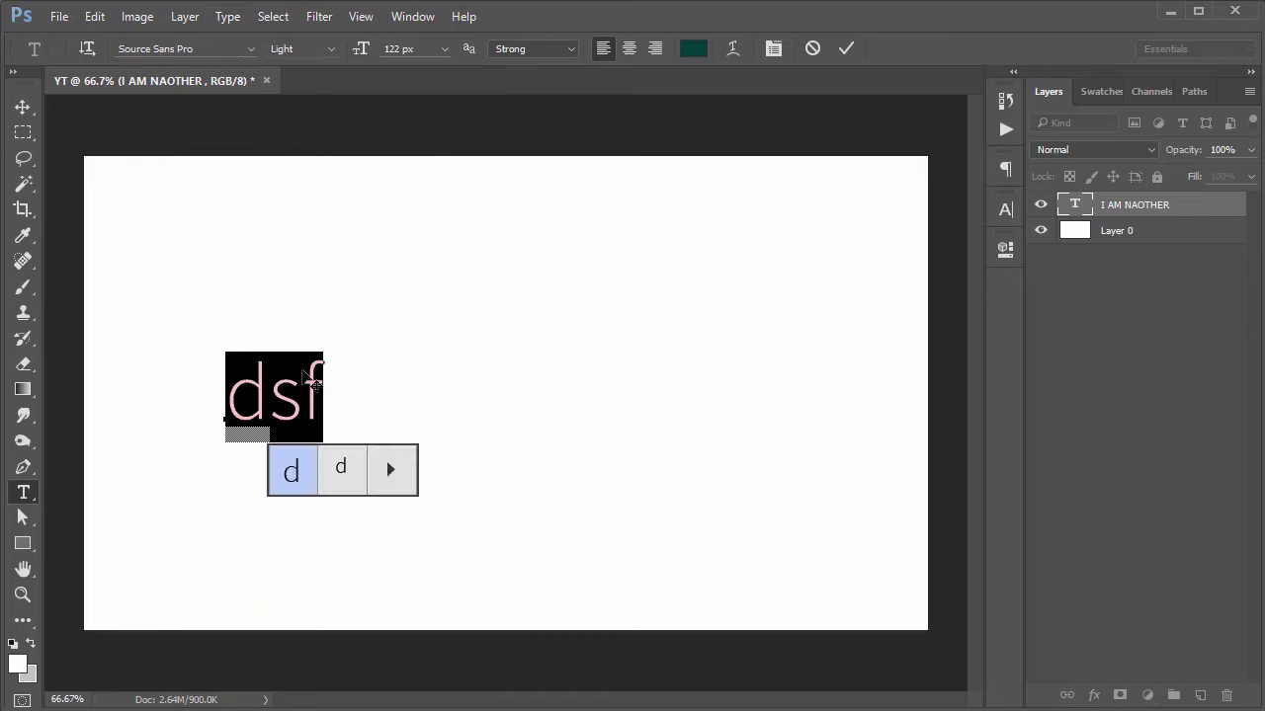
{"action": "left_click", "coordinate": [237, 20]}
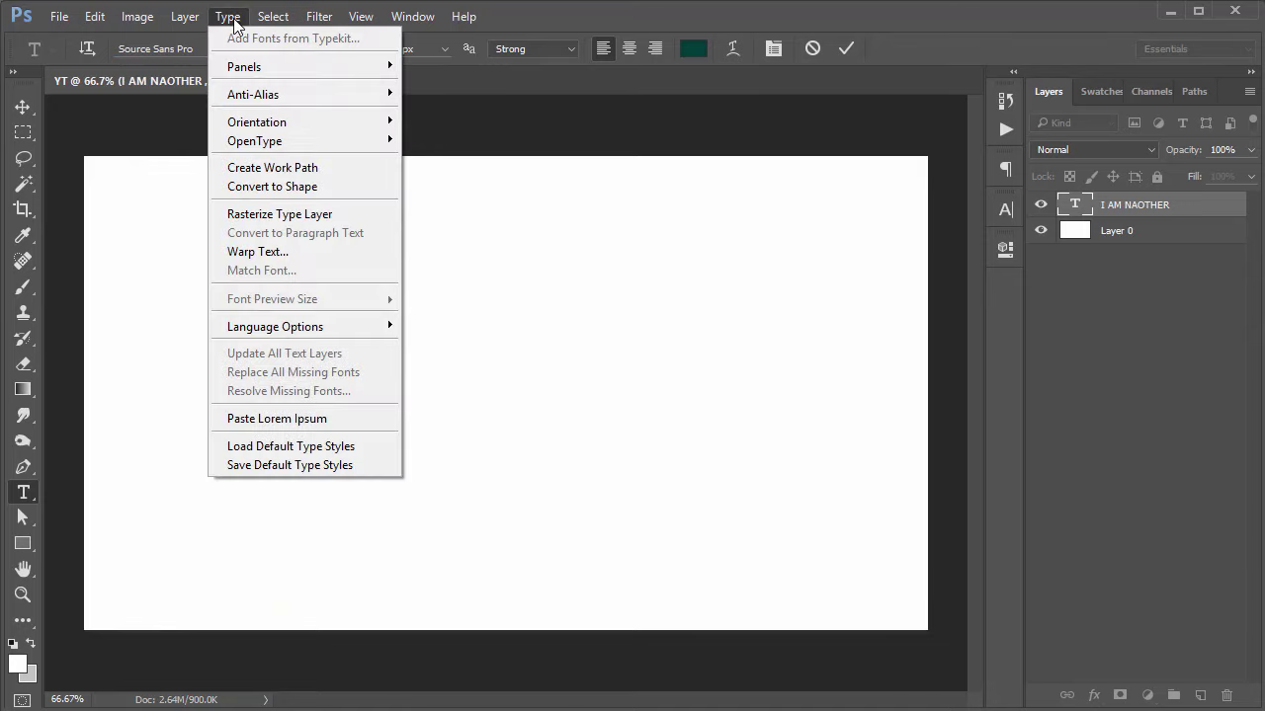
Step: Fill the layer with Lorem Ipsum over three lines, commit it, and move it left and up
{"action": "left_click", "coordinate": [261, 419]}
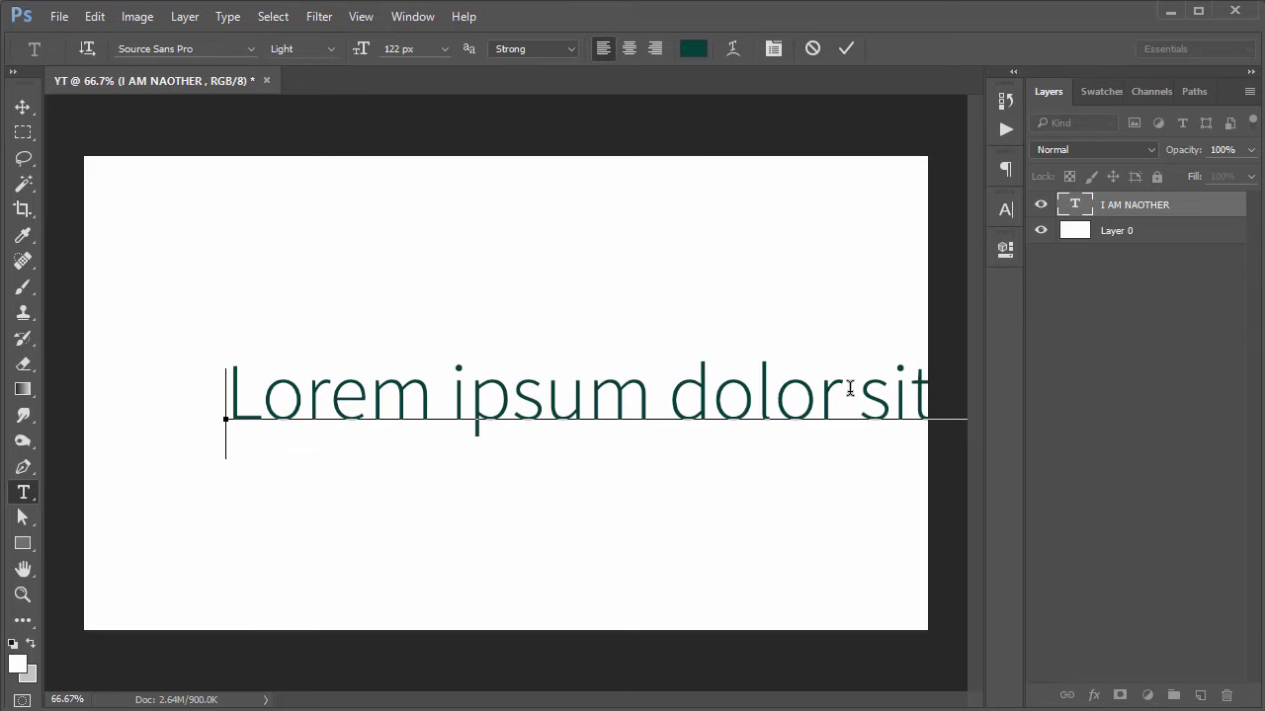
{"action": "key", "text": "Return"}
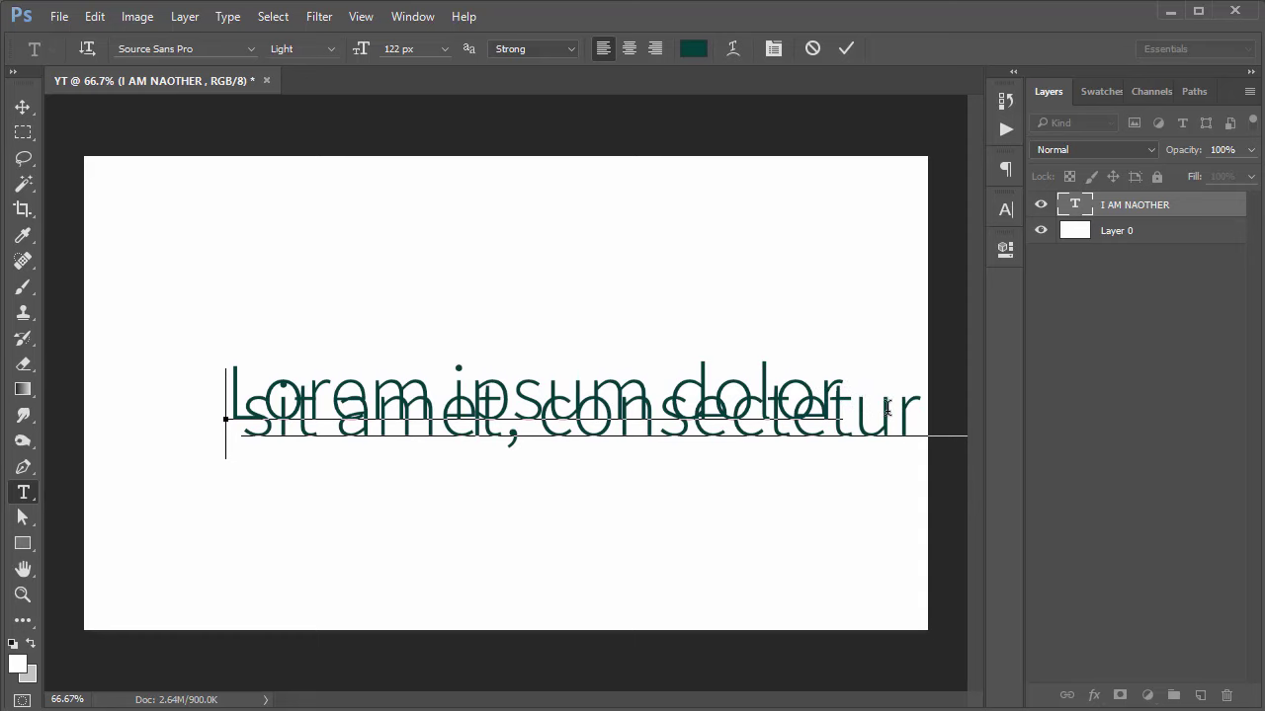
{"action": "key", "text": "ctrl+a"}
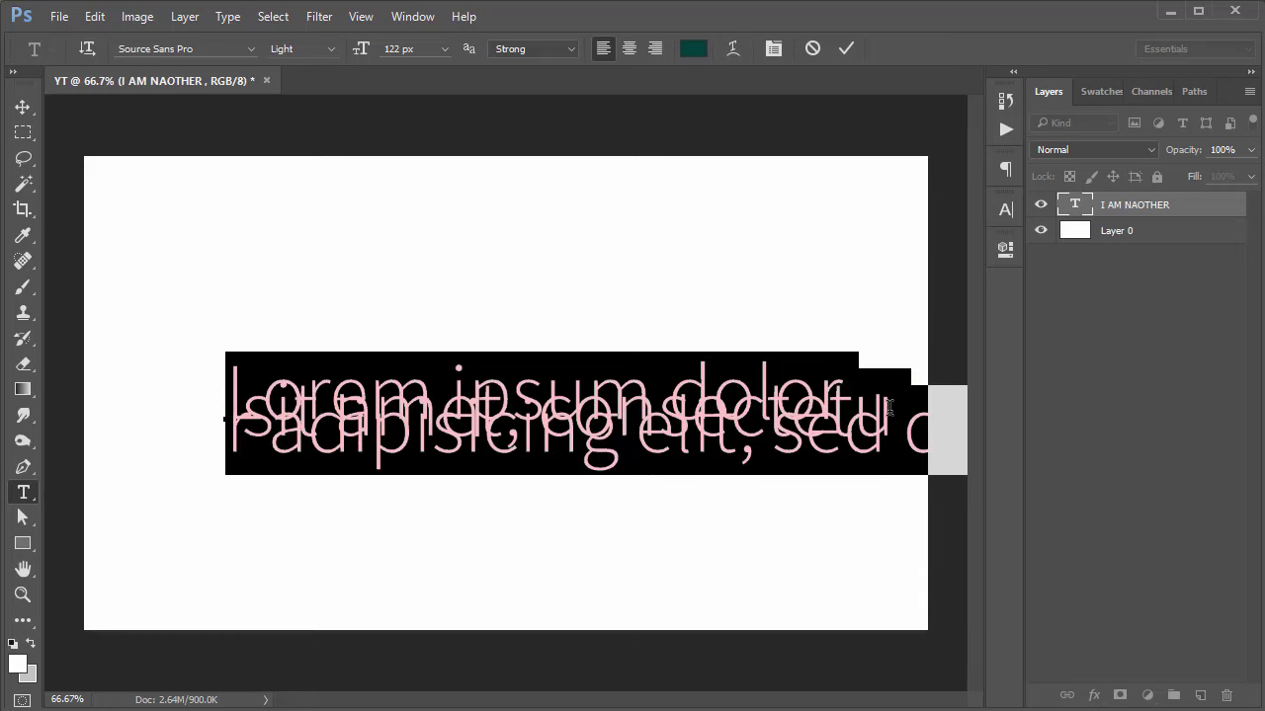
{"action": "key", "text": "ctrl+Return"}
{"action": "key", "text": "v"}
{"action": "left_click_drag", "start_coordinate": [726, 416], "coordinate": [644, 391]}
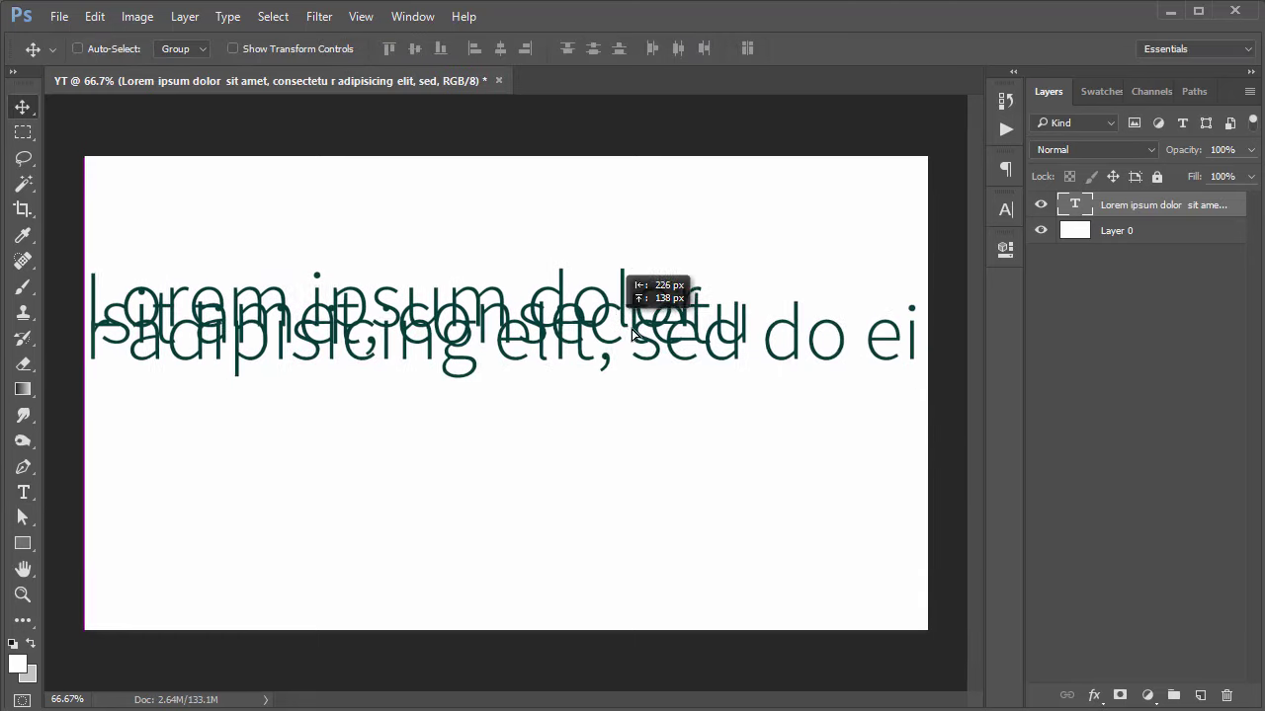
{"action": "left_click", "coordinate": [1005, 209]}
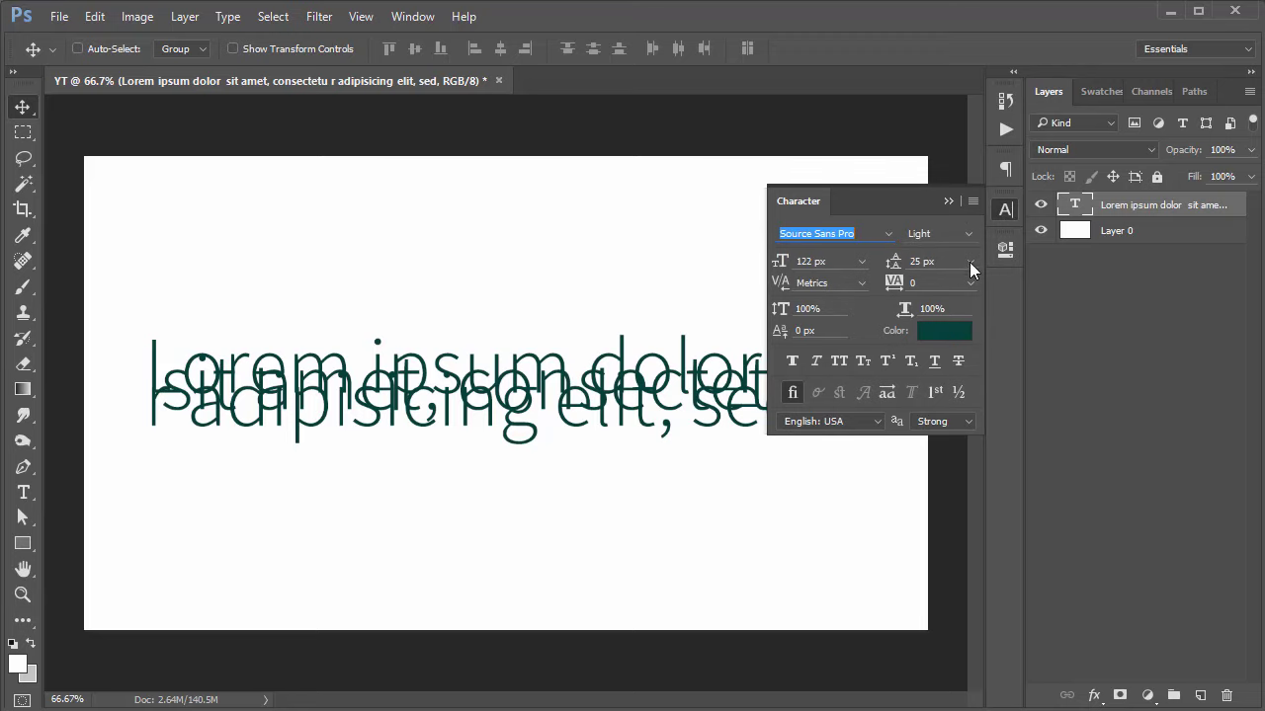
{"action": "left_click", "coordinate": [971, 262]}
{"action": "left_click", "coordinate": [973, 277]}
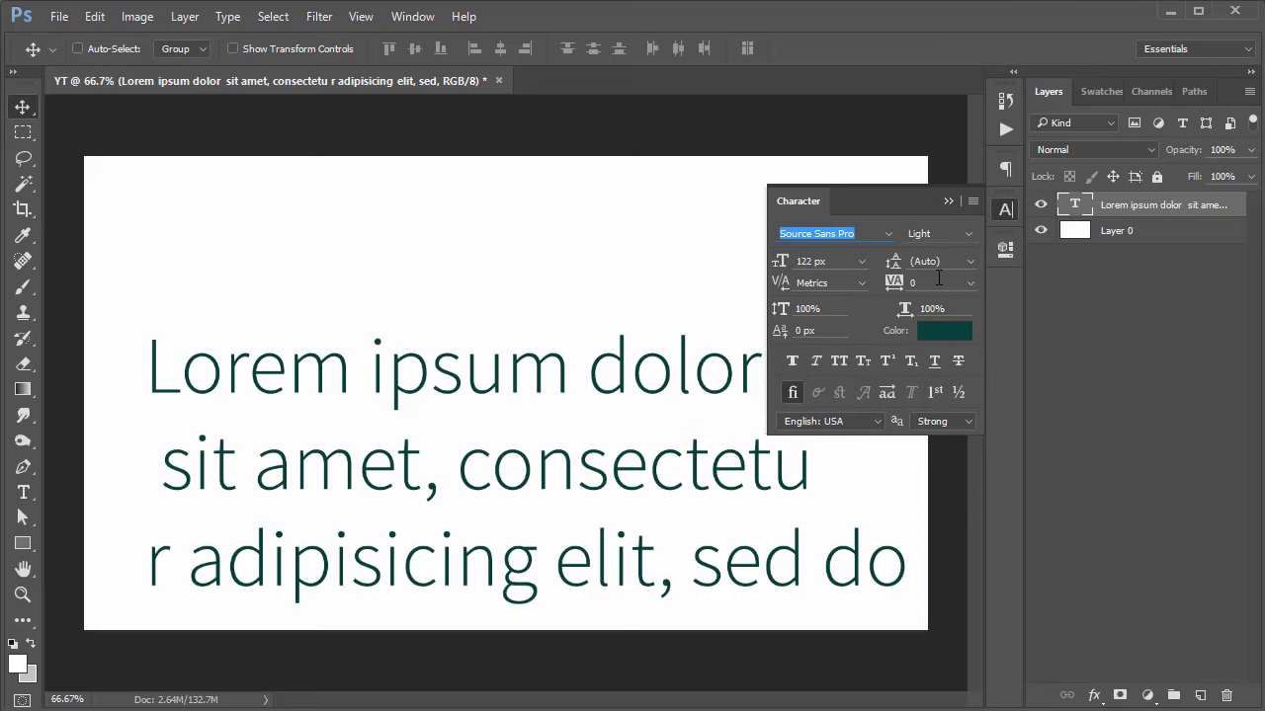
{"action": "left_click", "coordinate": [970, 263]}
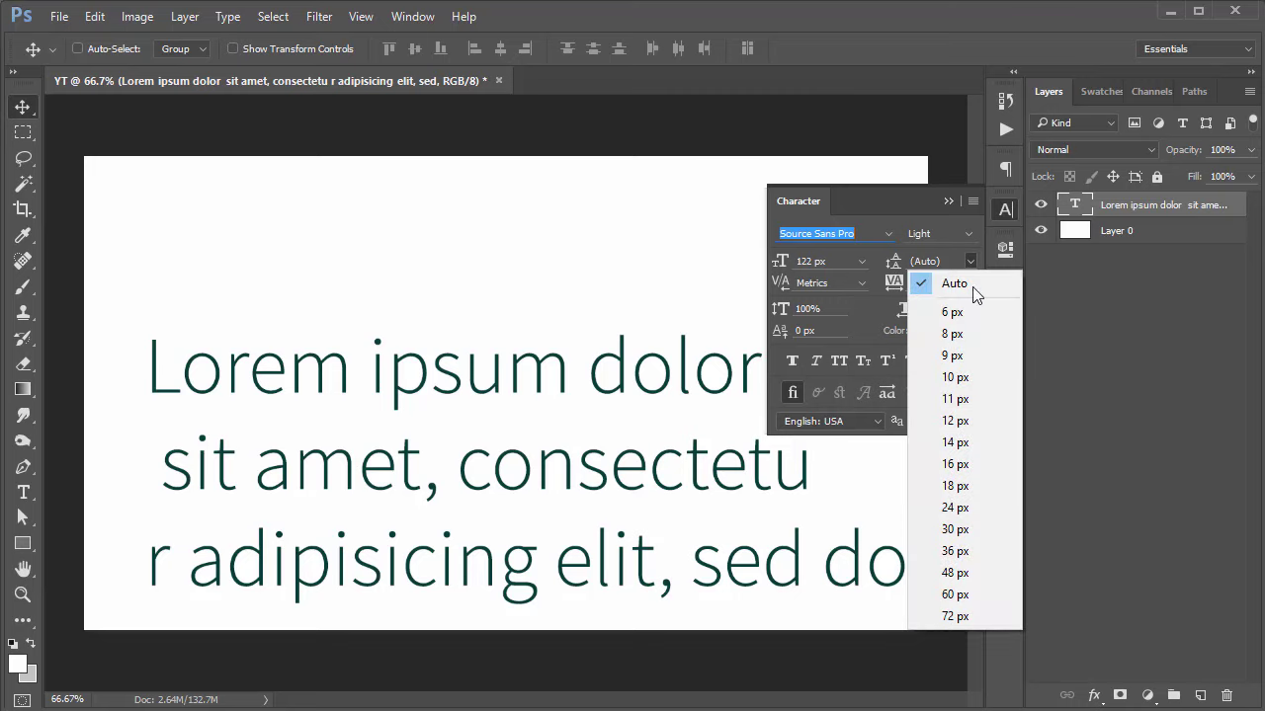
{"action": "left_click", "coordinate": [968, 334]}
{"action": "left_click", "coordinate": [969, 263]}
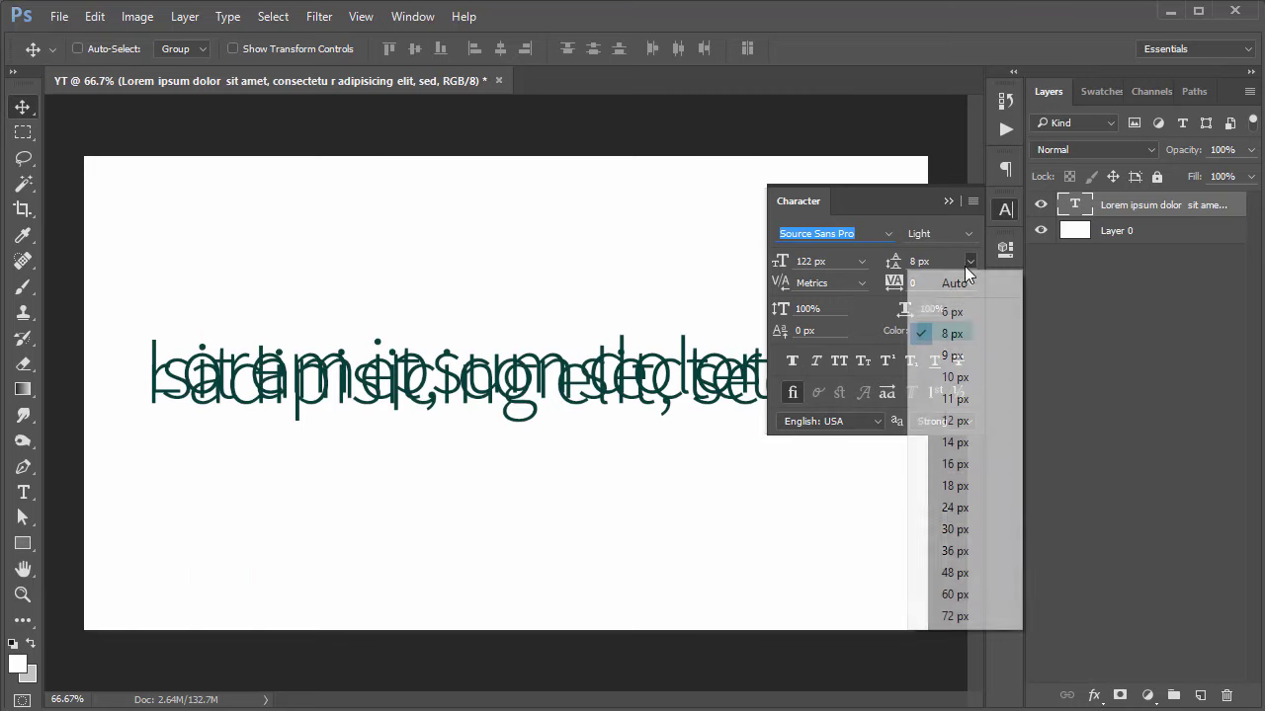
{"action": "left_click", "coordinate": [940, 616]}
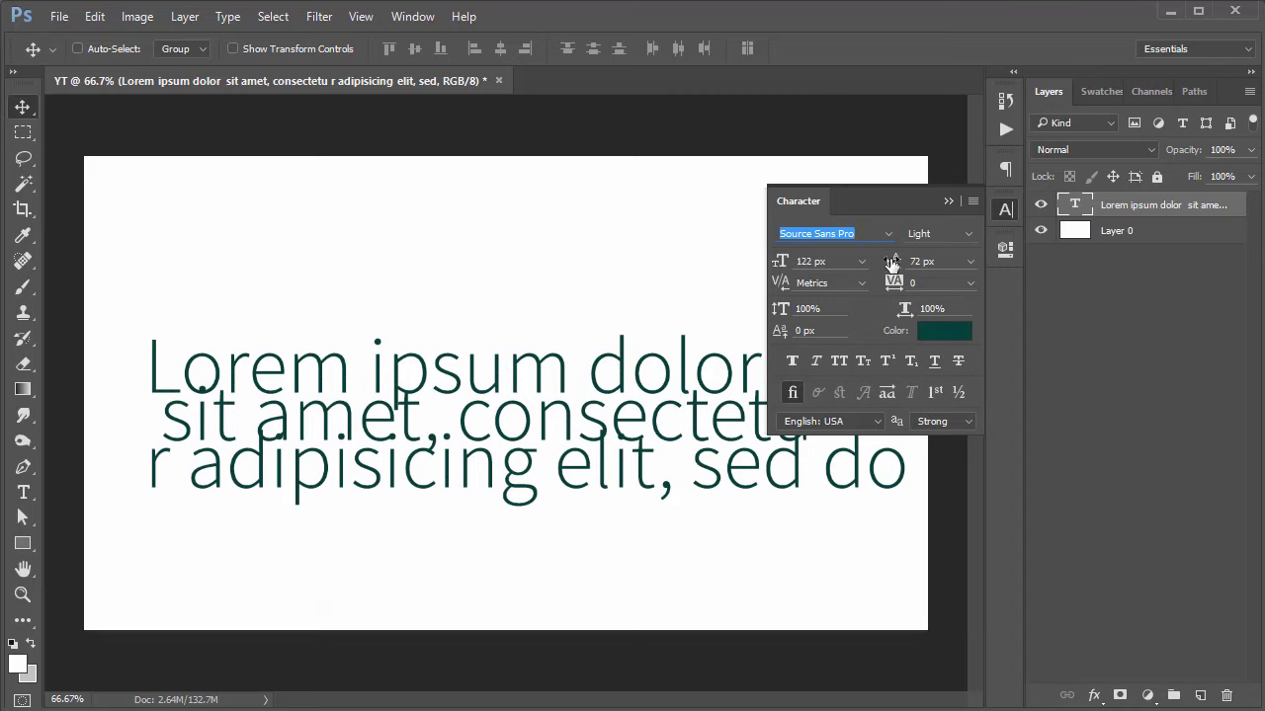
{"action": "mouse_move", "coordinate": [894, 261]}
{"action": "left_mouse_down"}
{"action": "mouse_move", "coordinate": [875, 261]}
{"action": "mouse_move", "coordinate": [894, 272]}
{"action": "left_mouse_up"}
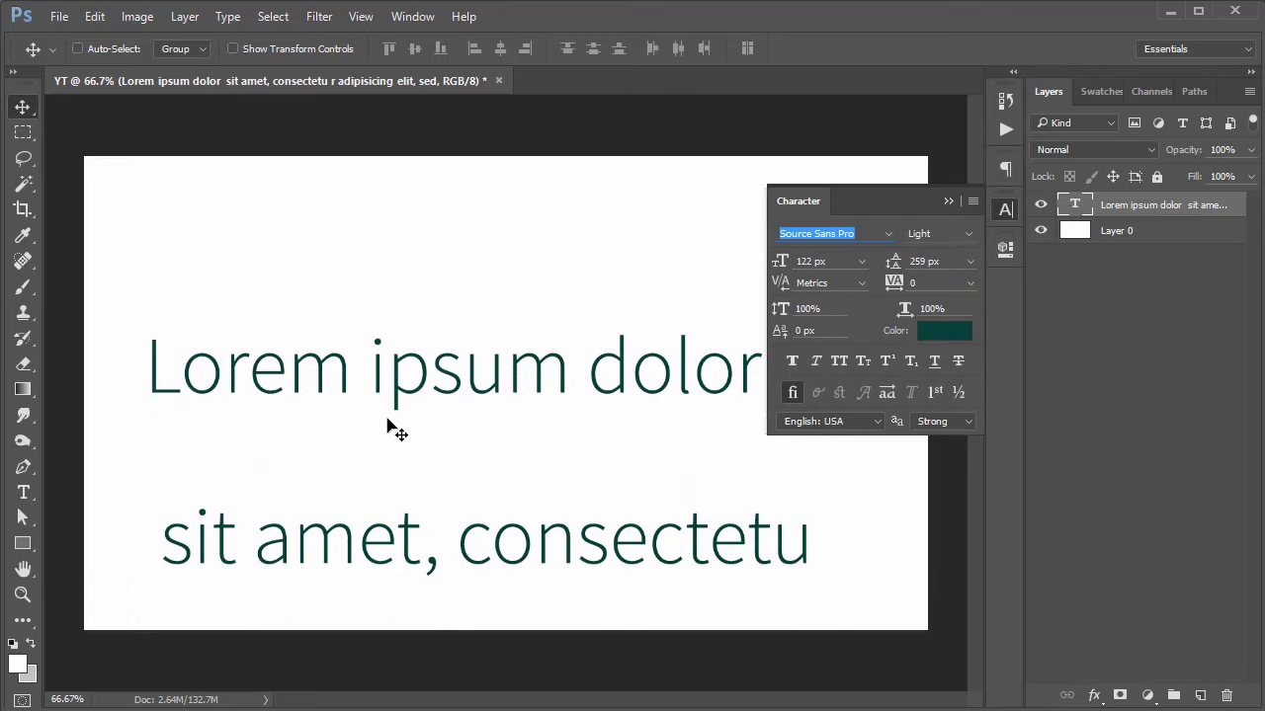
{"action": "left_click", "coordinate": [971, 261]}
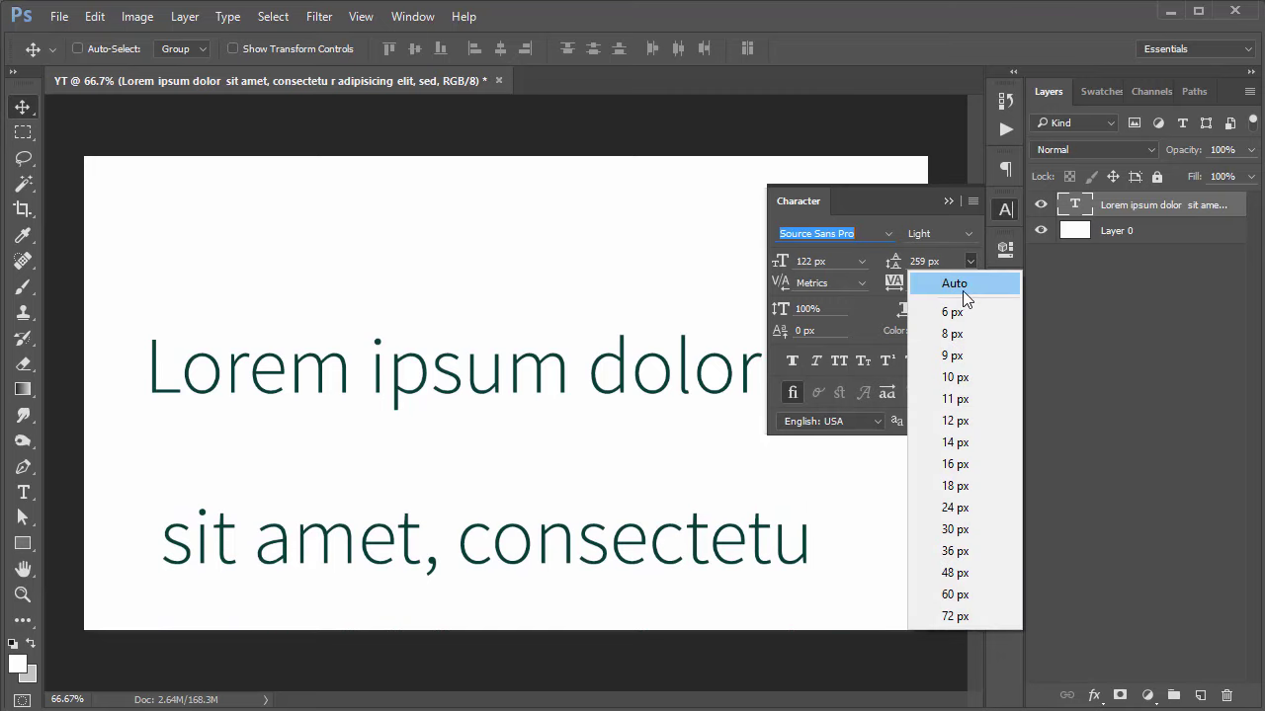
{"action": "left_click", "coordinate": [962, 290]}
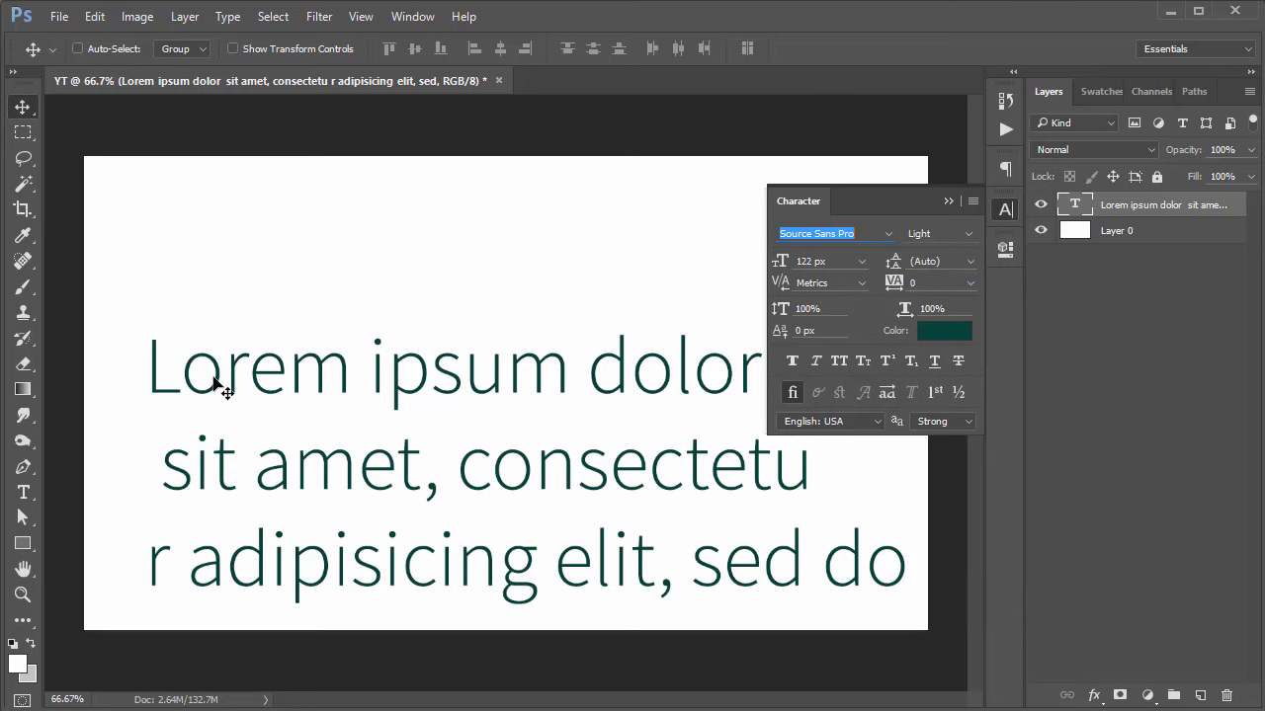
{"action": "left_click_drag", "start_coordinate": [892, 284], "coordinate": [924, 292]}
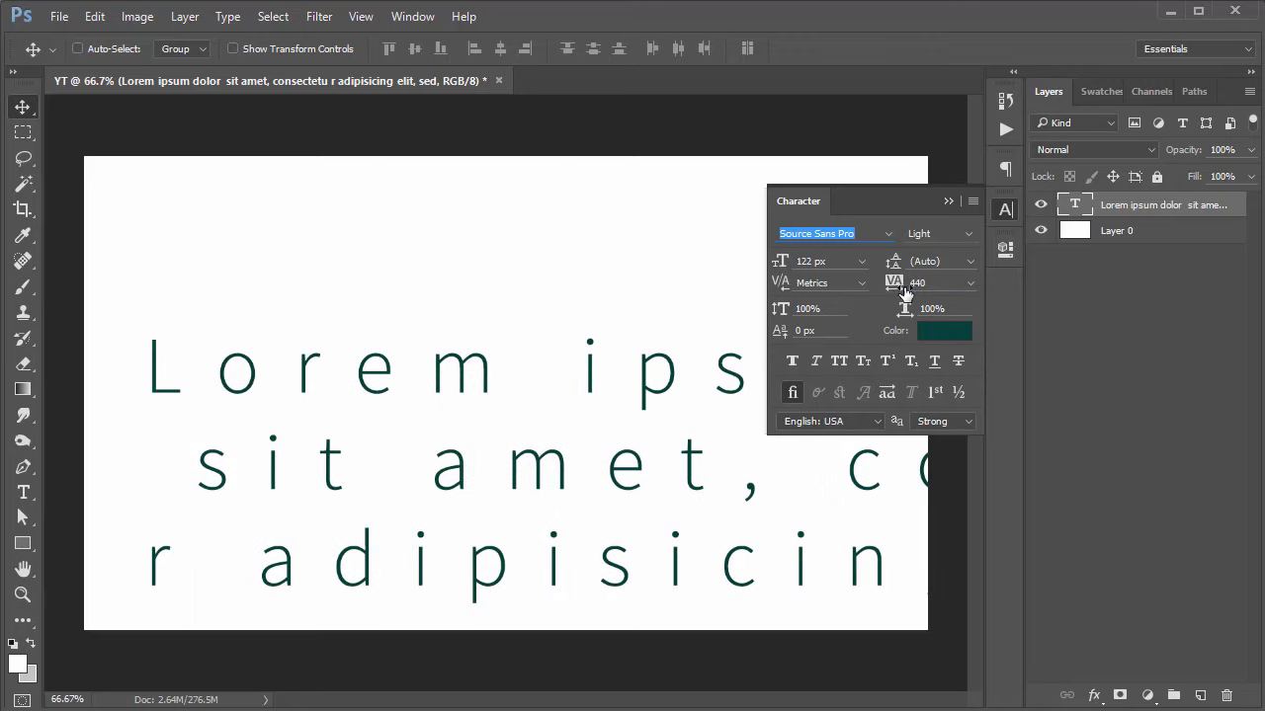
{"action": "key", "text": "Return"}
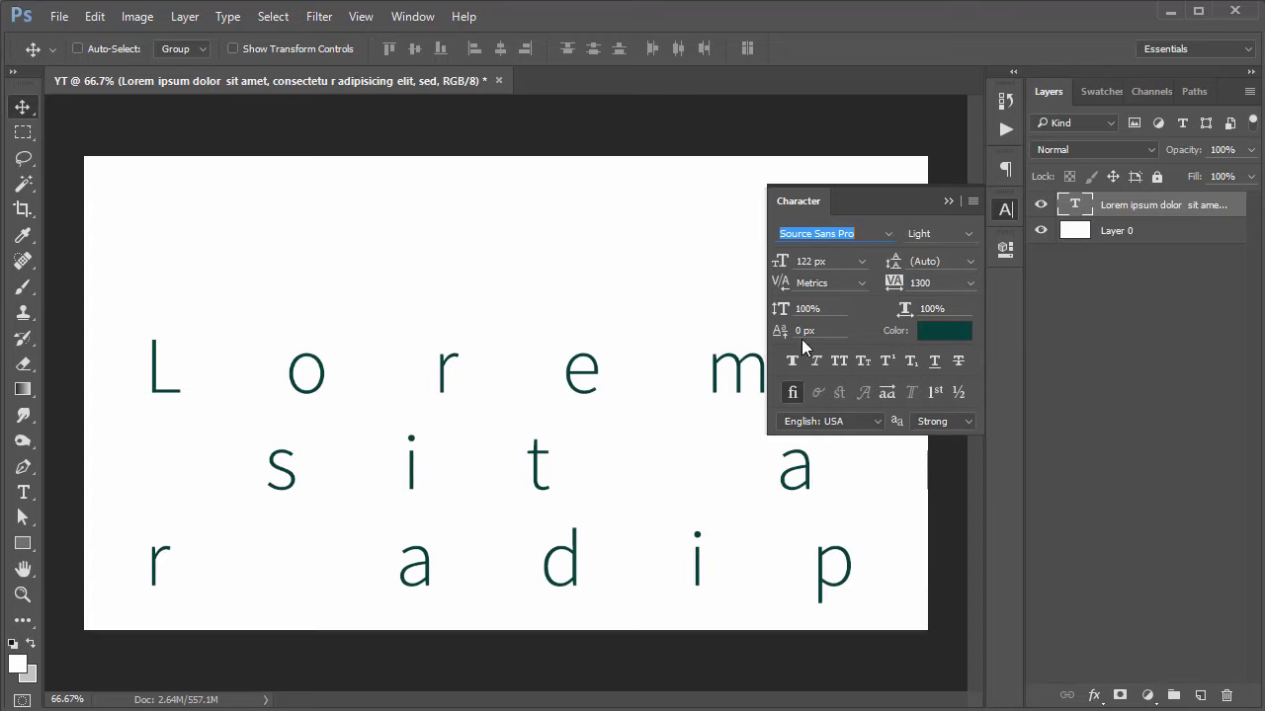
{"action": "left_click", "coordinate": [969, 283]}
{"action": "left_click", "coordinate": [951, 441]}
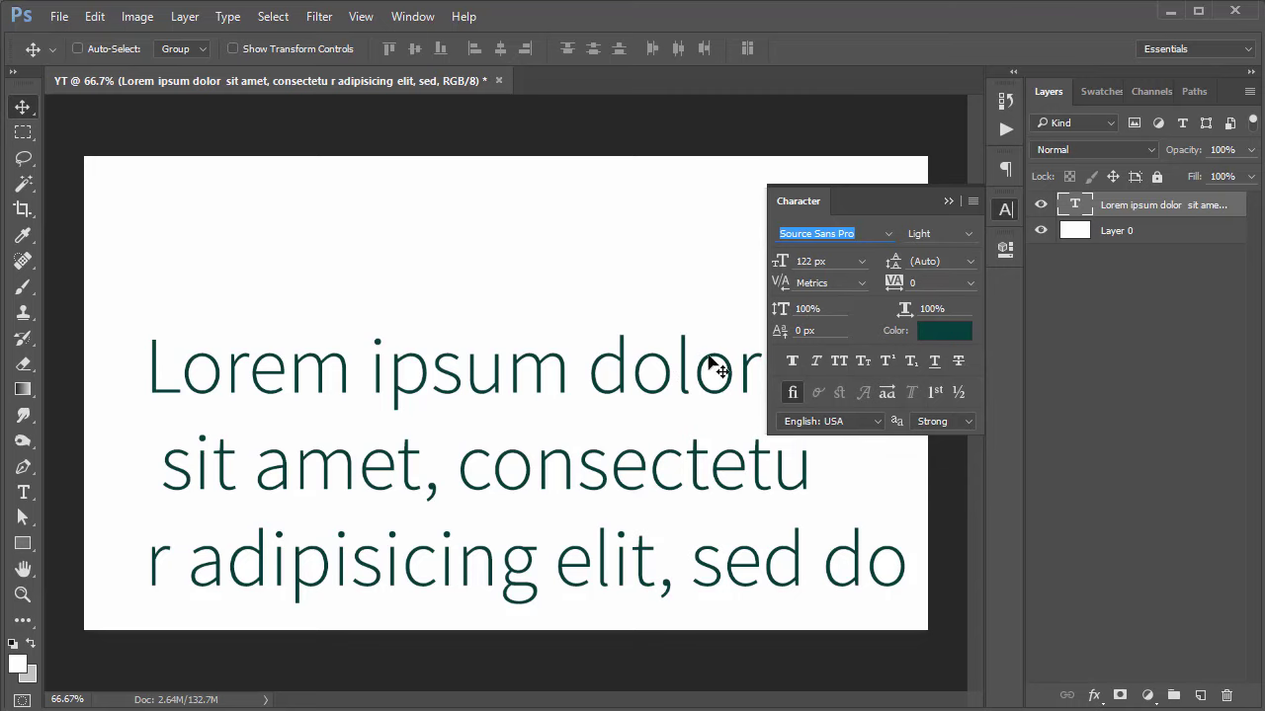
{"action": "left_click_drag", "start_coordinate": [784, 314], "coordinate": [799, 316]}
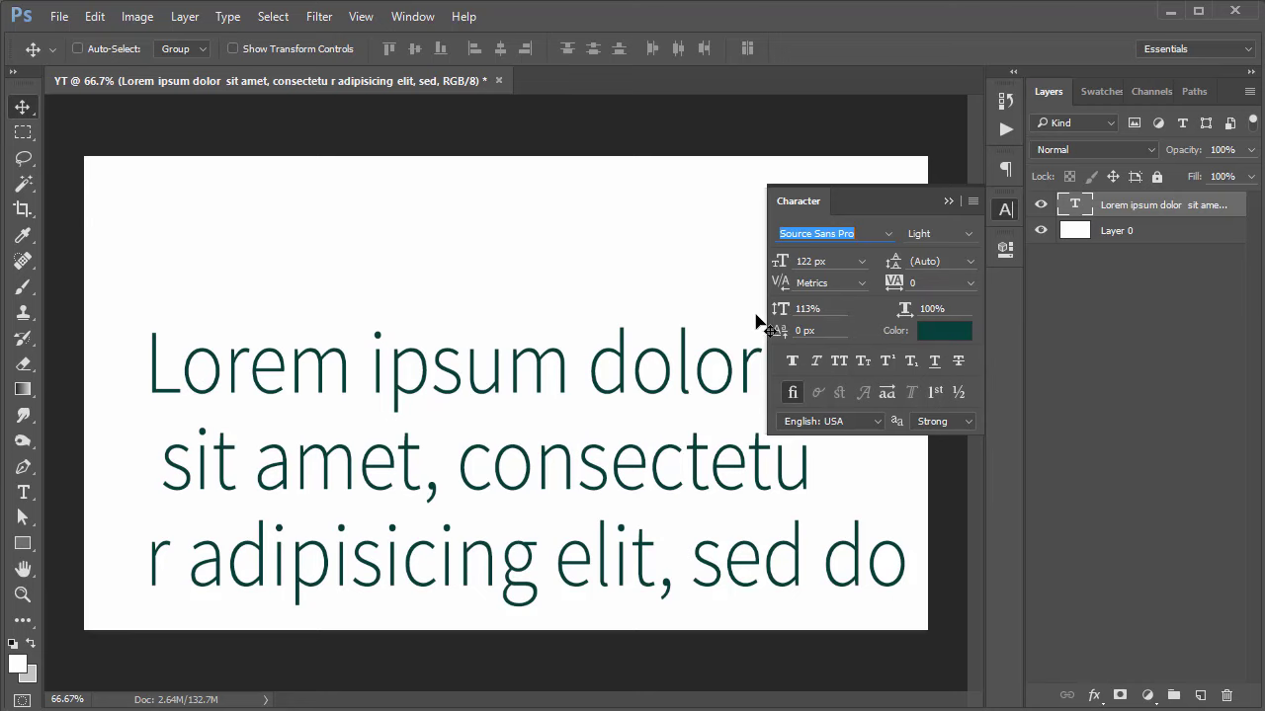
{"action": "left_click", "coordinate": [801, 310]}
{"action": "type", "text": "139"}
{"action": "key", "text": "Return"}
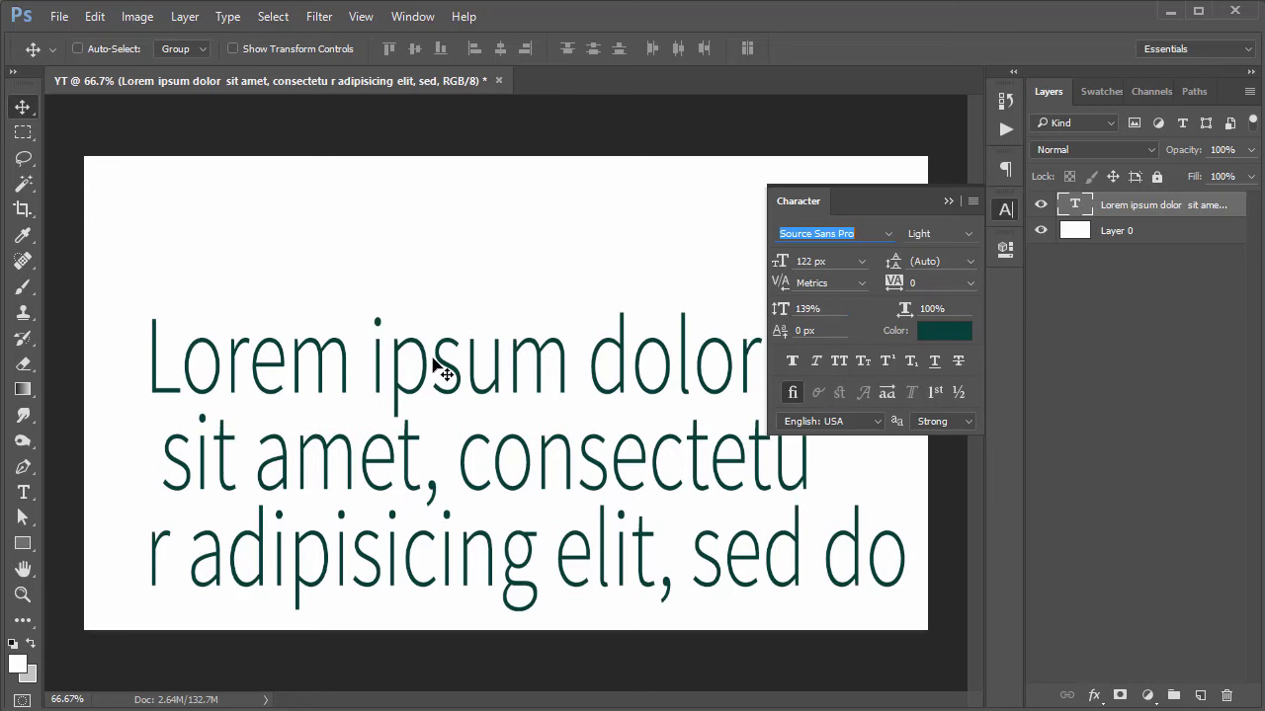
{"action": "left_click", "coordinate": [833, 307]}
{"action": "key", "text": "Return"}
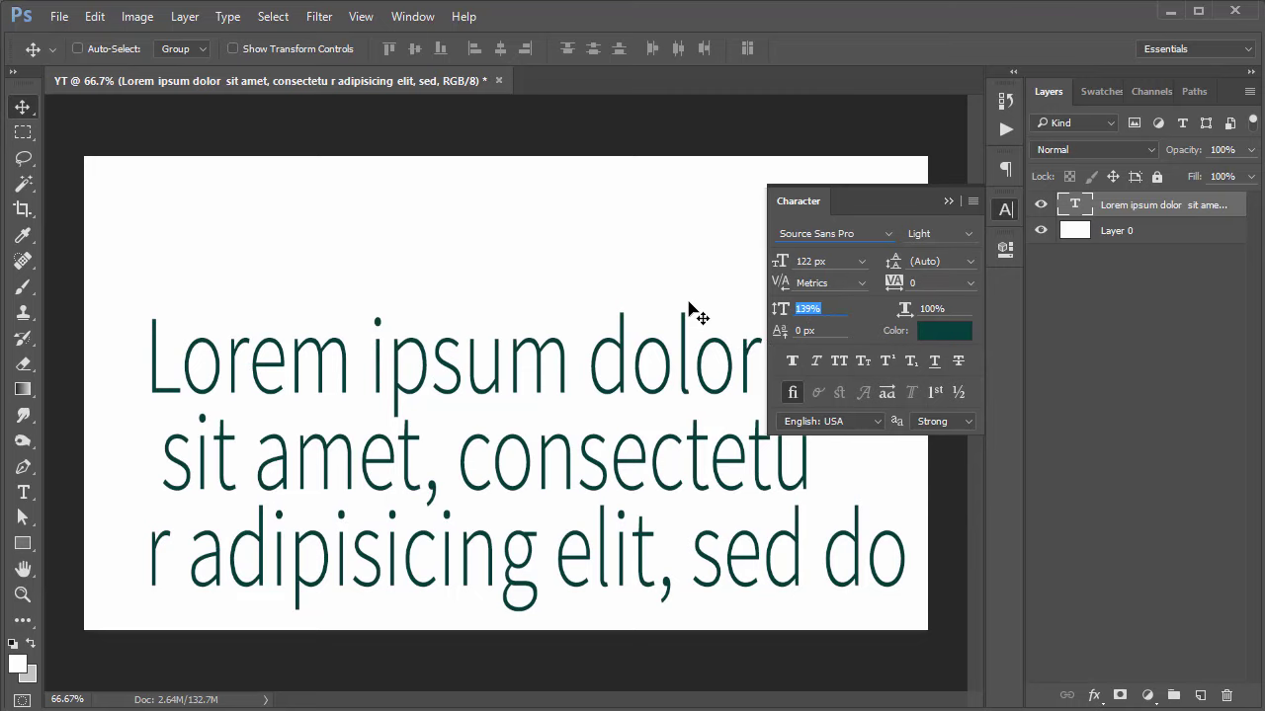
{"action": "type", "text": "100"}
{"action": "key", "text": "Return"}
{"action": "left_click", "coordinate": [939, 308]}
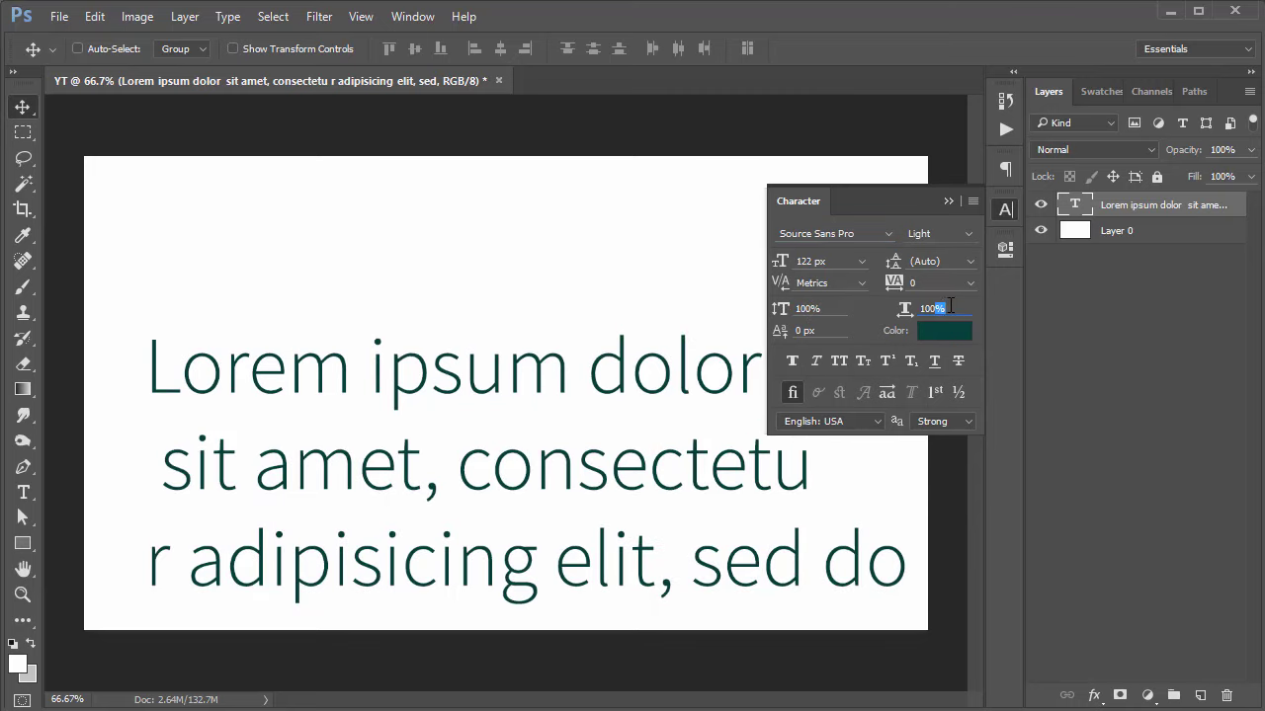
{"action": "left_click_drag", "start_coordinate": [949, 307], "coordinate": [905, 308]}
{"action": "type", "text": "1"}
{"action": "key", "text": "Return"}
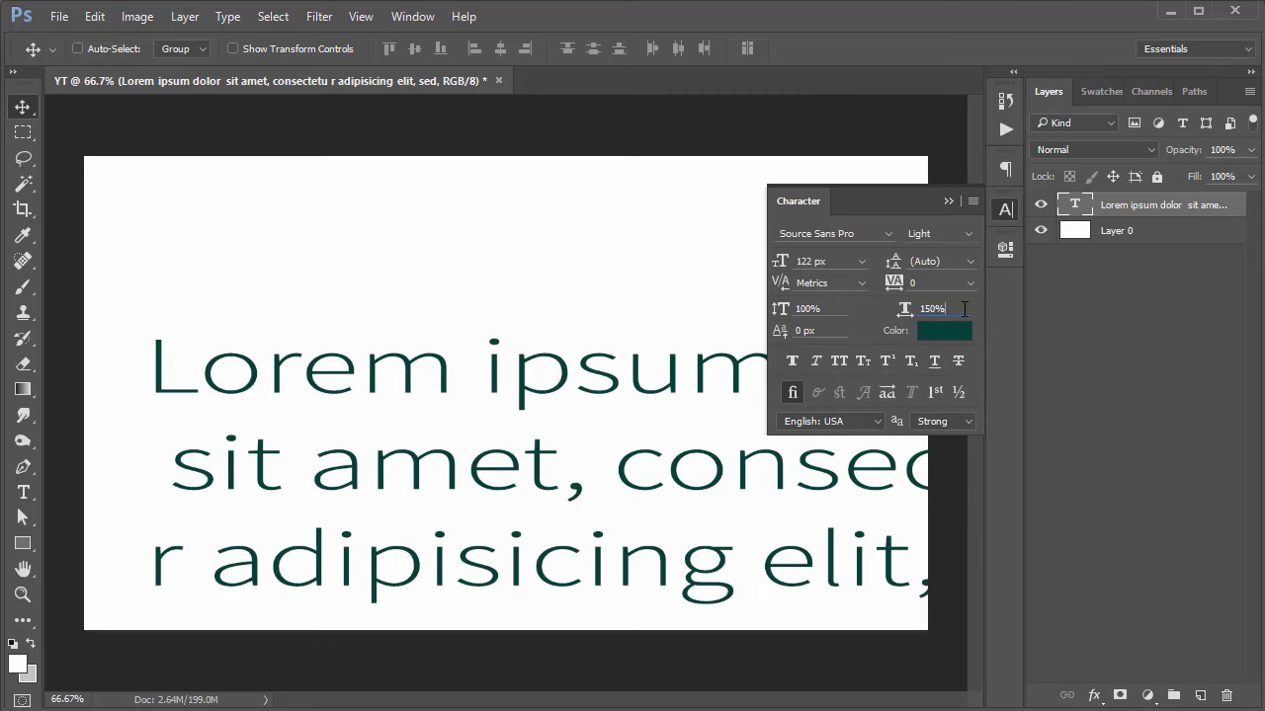
{"action": "left_click", "coordinate": [963, 309]}
{"action": "type", "text": "100"}
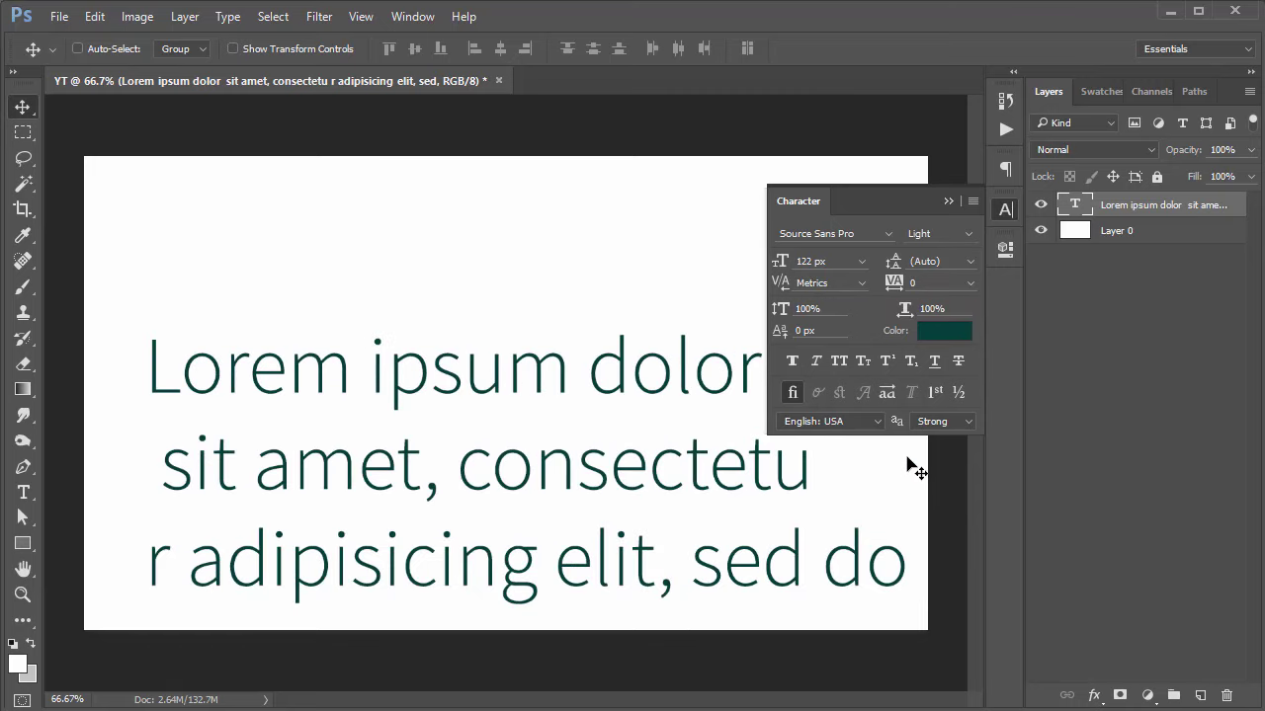
Step: Try the Light and Bold weights on the paragraph, then settle on Source Sans Pro Regular
{"action": "left_click", "coordinate": [846, 234]}
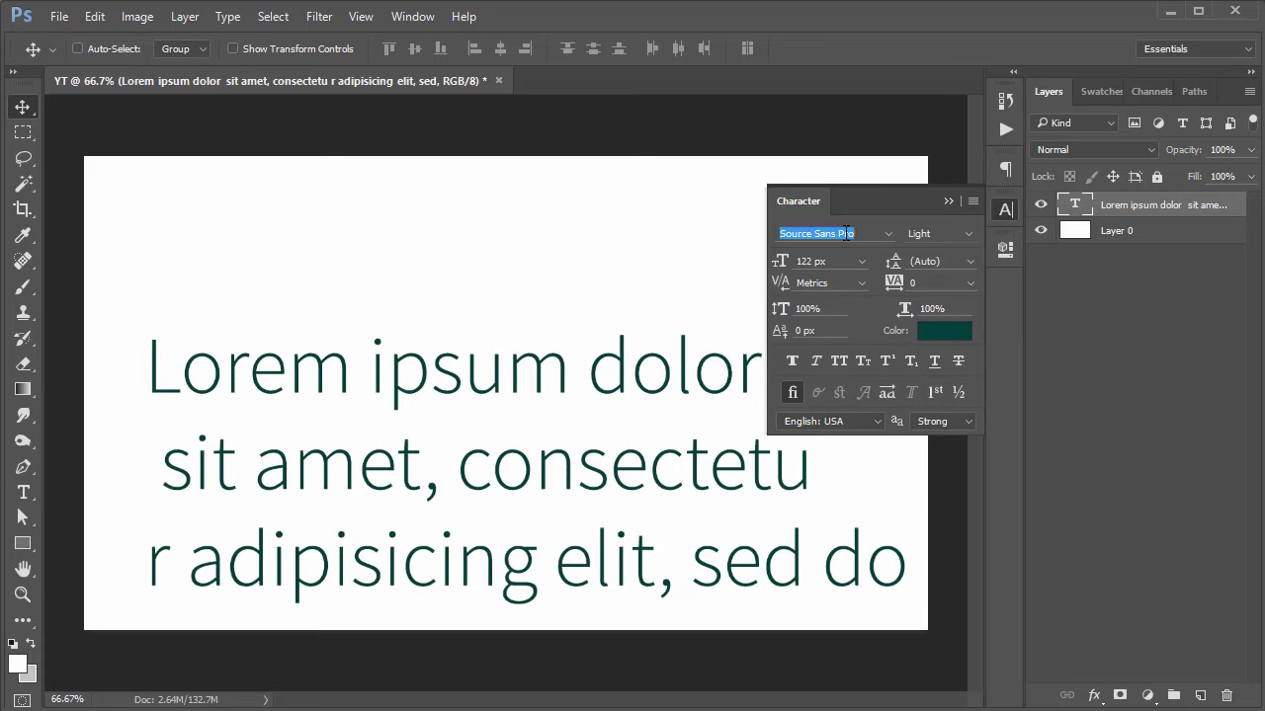
{"action": "left_click", "coordinate": [967, 232]}
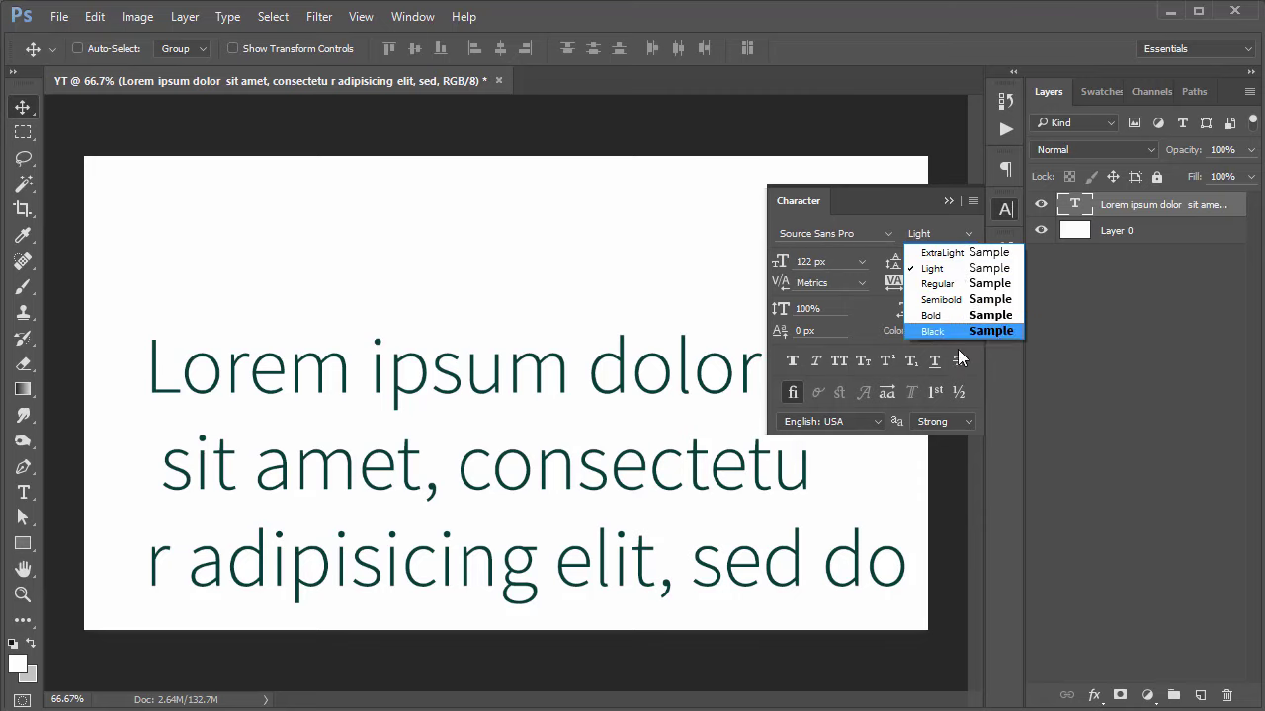
{"action": "left_click", "coordinate": [946, 267]}
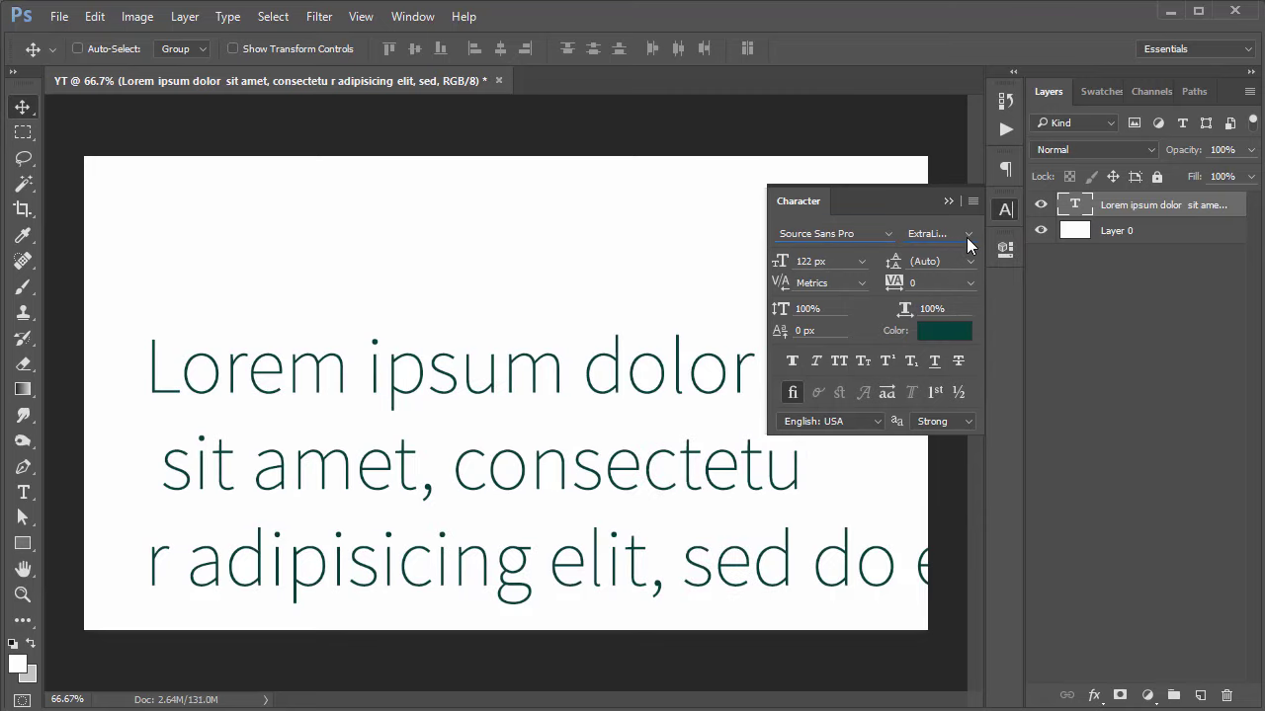
{"action": "left_click", "coordinate": [967, 233]}
{"action": "left_click", "coordinate": [938, 316]}
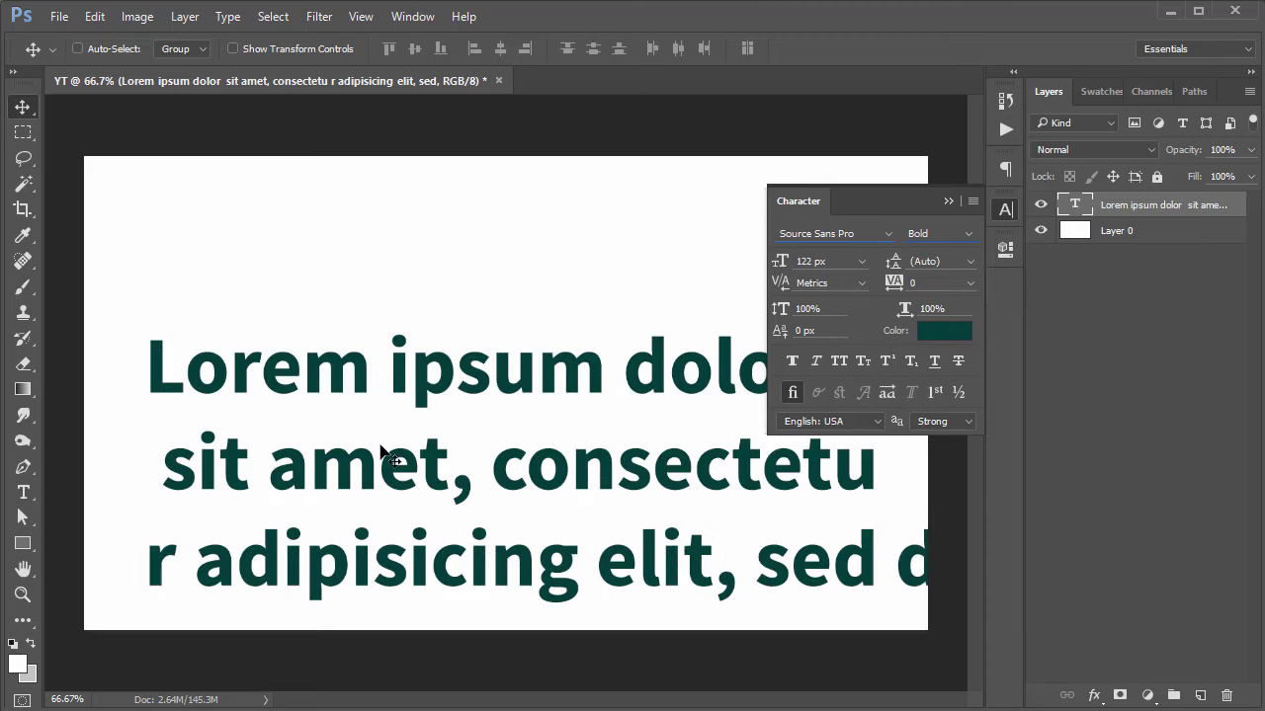
{"action": "left_click", "coordinate": [961, 239]}
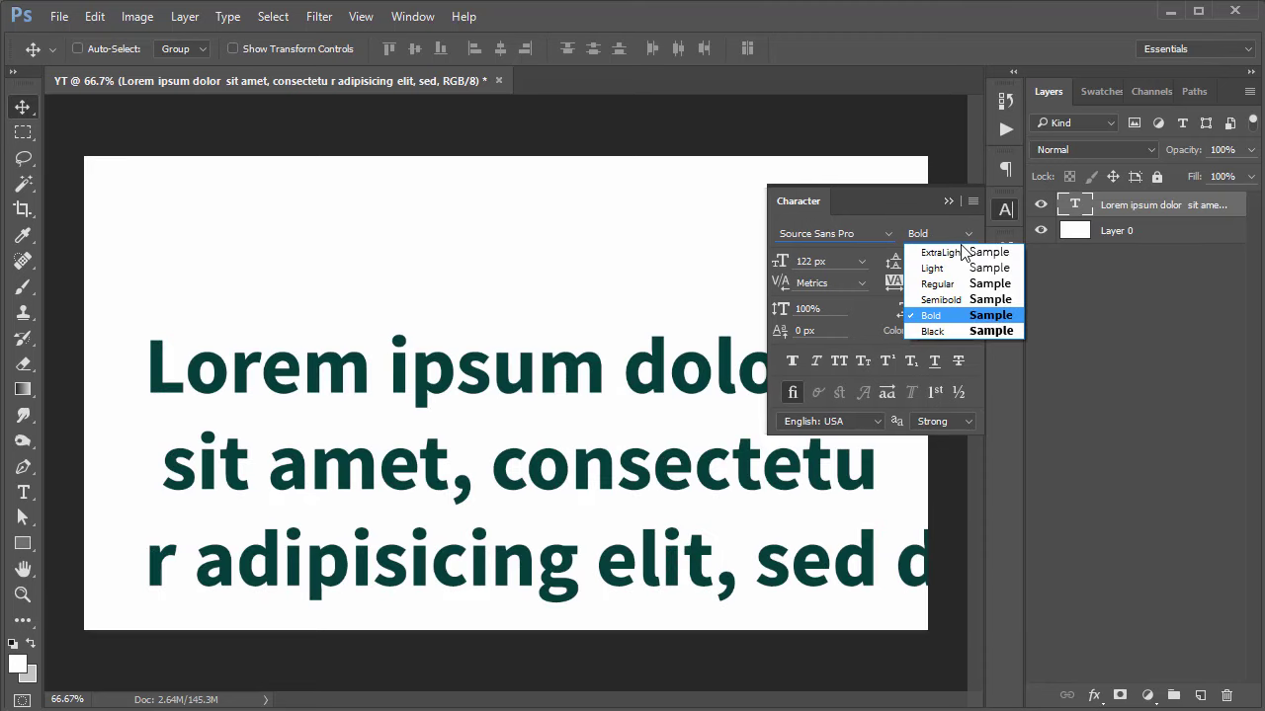
{"action": "left_click", "coordinate": [953, 285]}
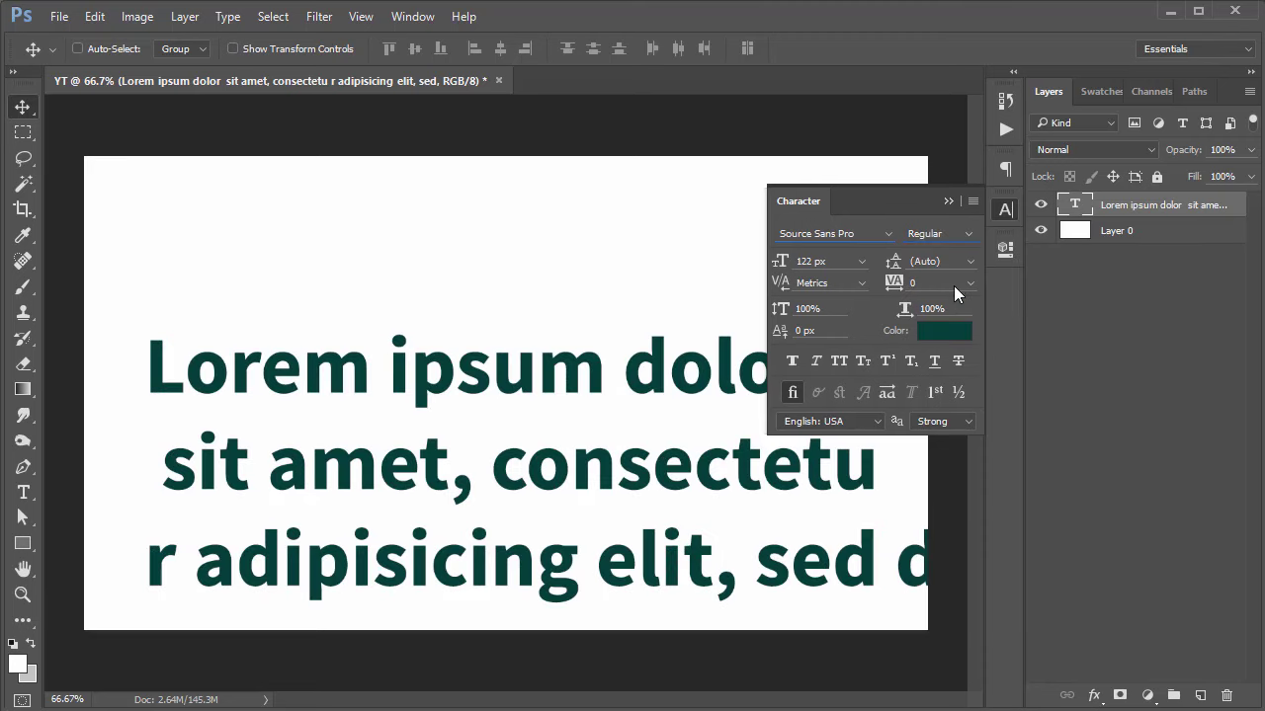
{"action": "left_click", "coordinate": [791, 362]}
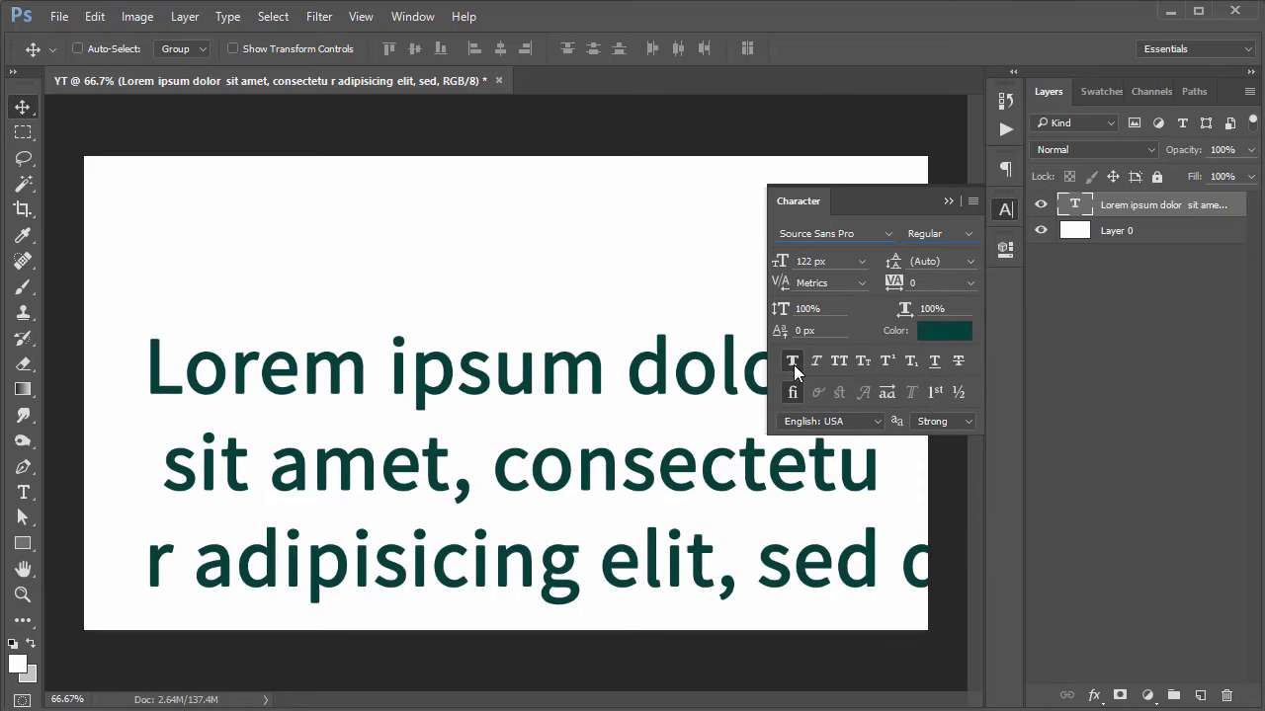
{"action": "left_click", "coordinate": [792, 361]}
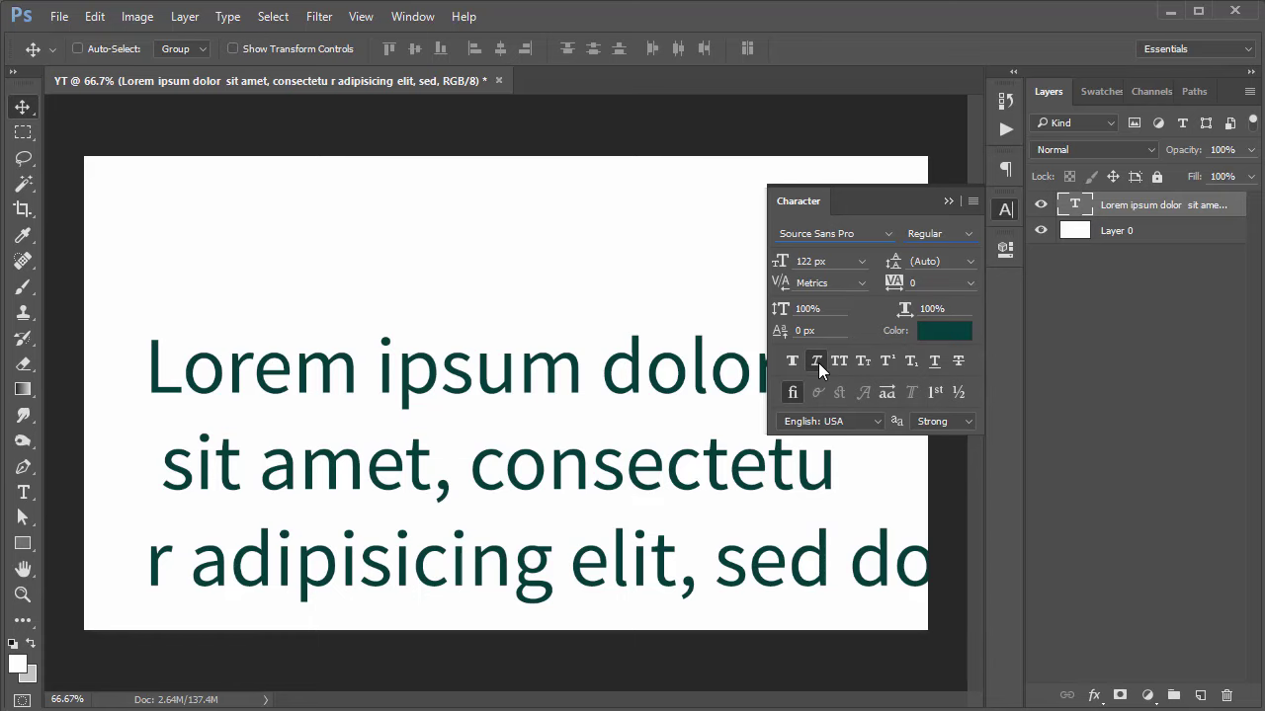
{"action": "left_click", "coordinate": [817, 363]}
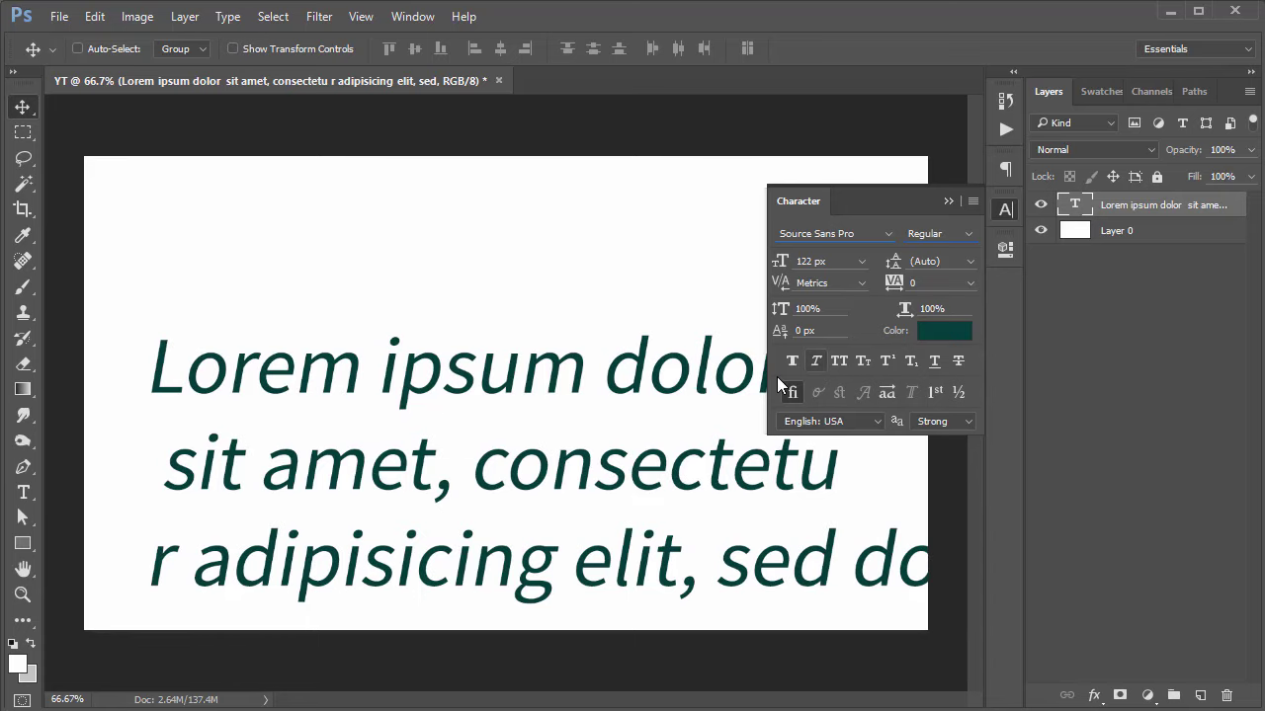
{"action": "key", "text": "ctrl+shift+i"}
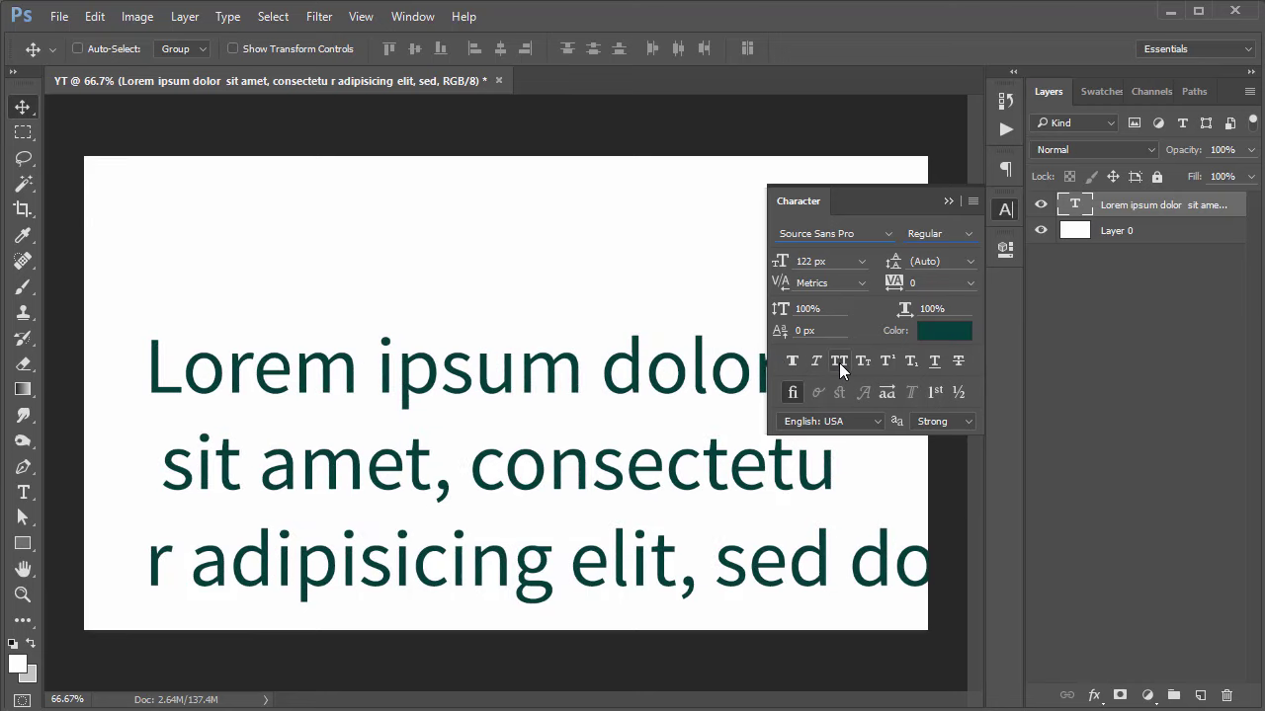
{"action": "left_click", "coordinate": [839, 363]}
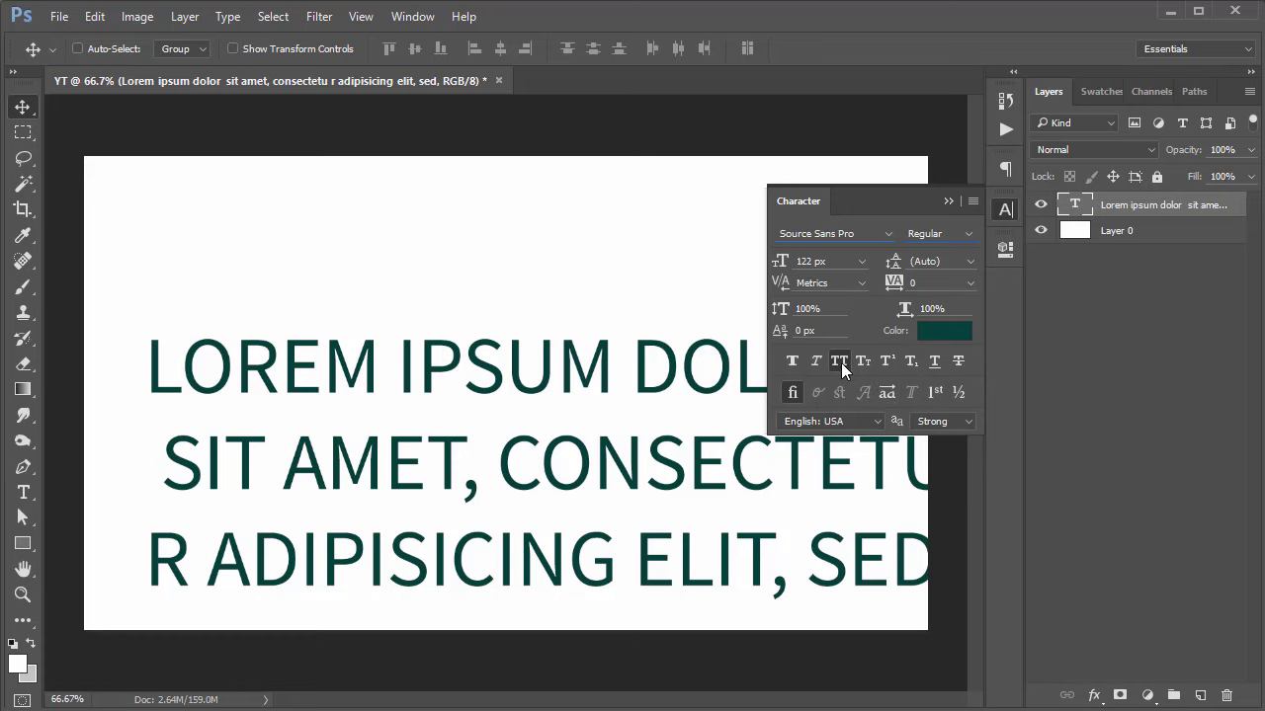
{"action": "left_click", "coordinate": [839, 361]}
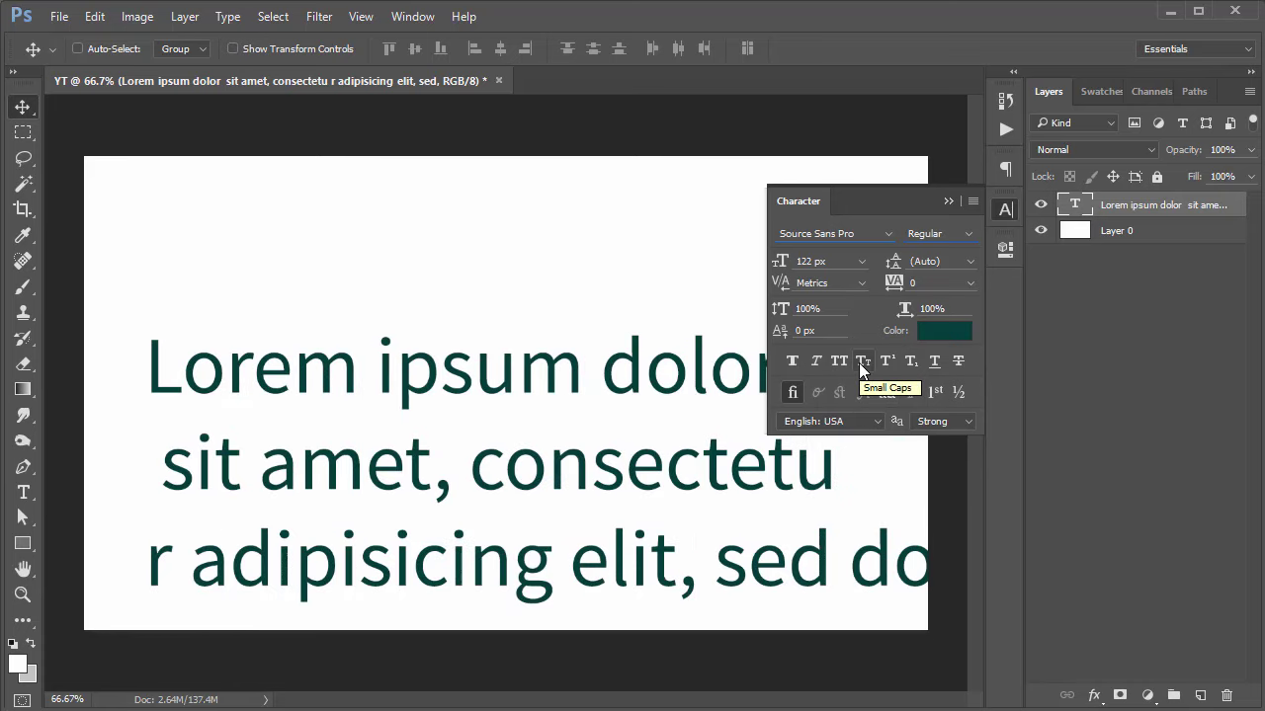
{"action": "left_click", "coordinate": [862, 362]}
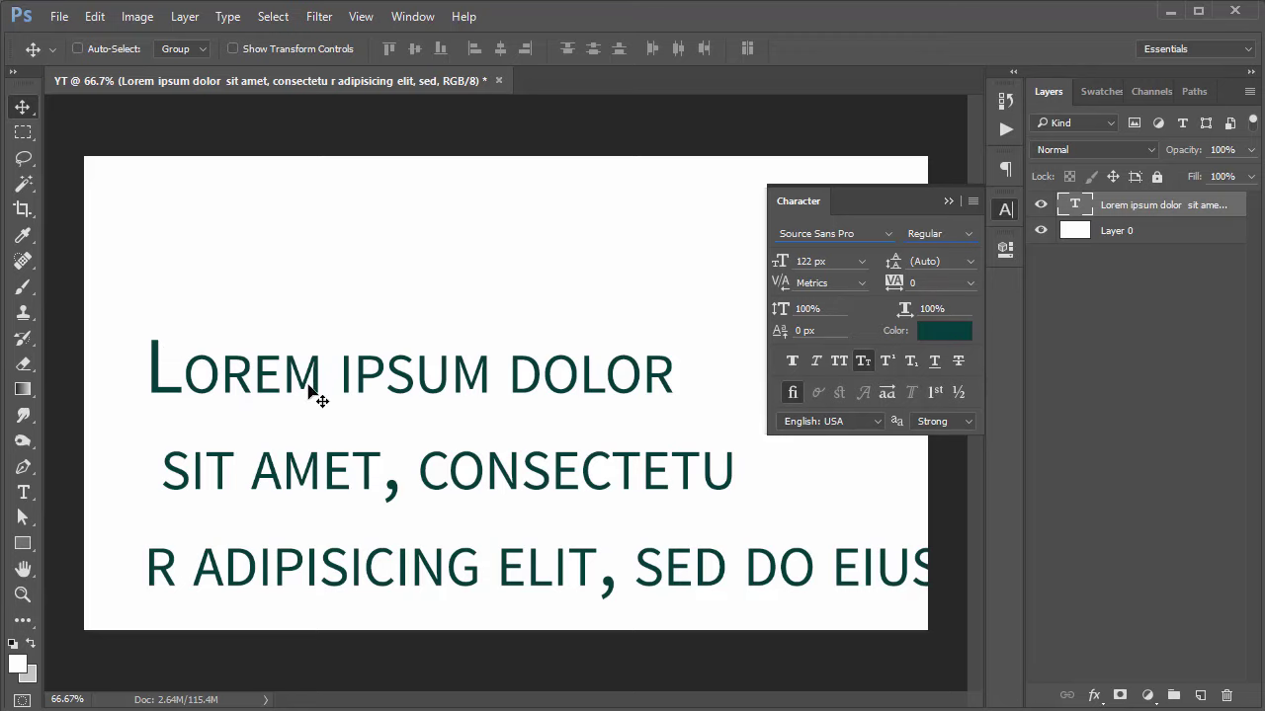
{"action": "left_click", "coordinate": [864, 363]}
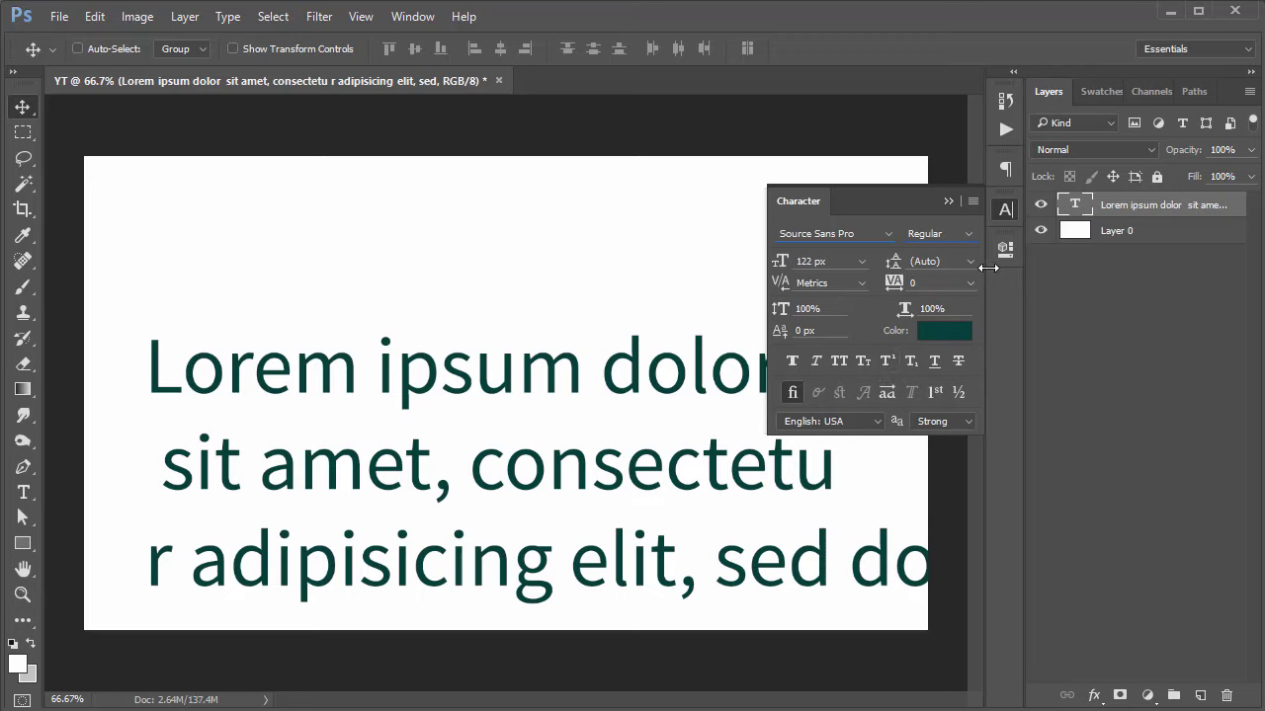
{"action": "left_click", "coordinate": [998, 212]}
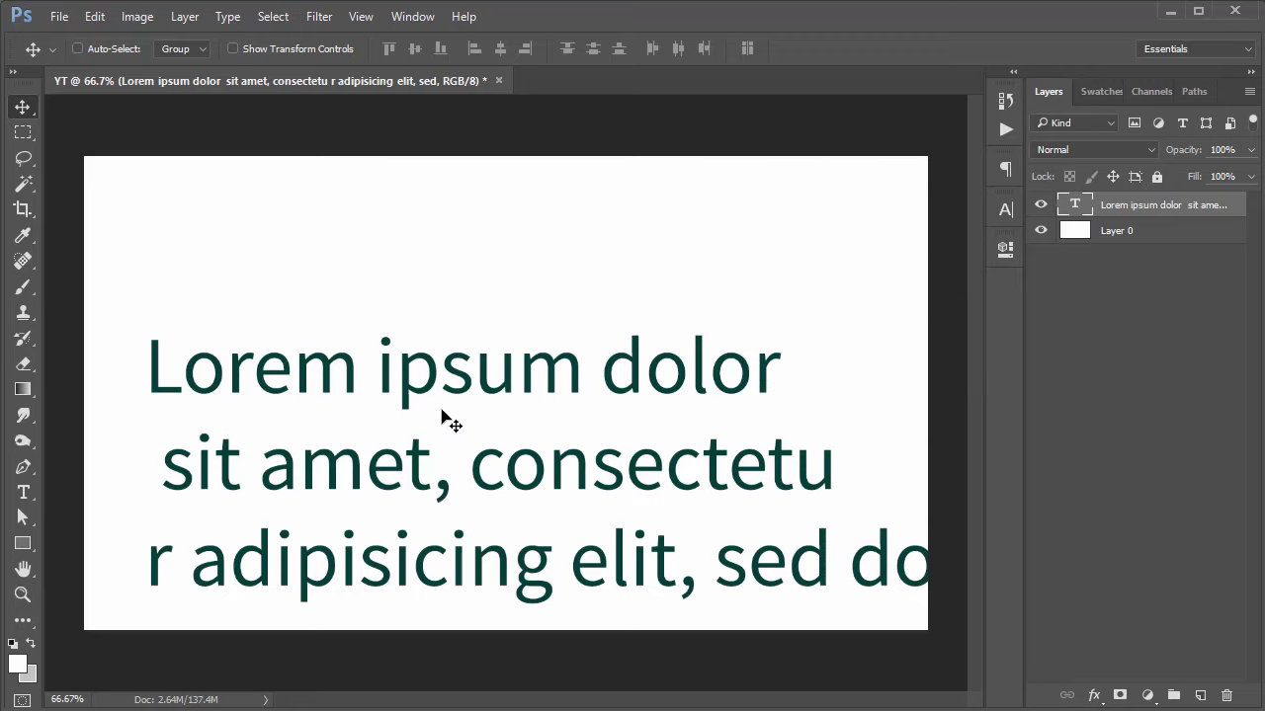
Step: Replace the placeholder paragraph with the text 'Sin2x + Cos2x =1'
{"action": "key", "text": "t"}
{"action": "left_click", "coordinate": [583, 372]}
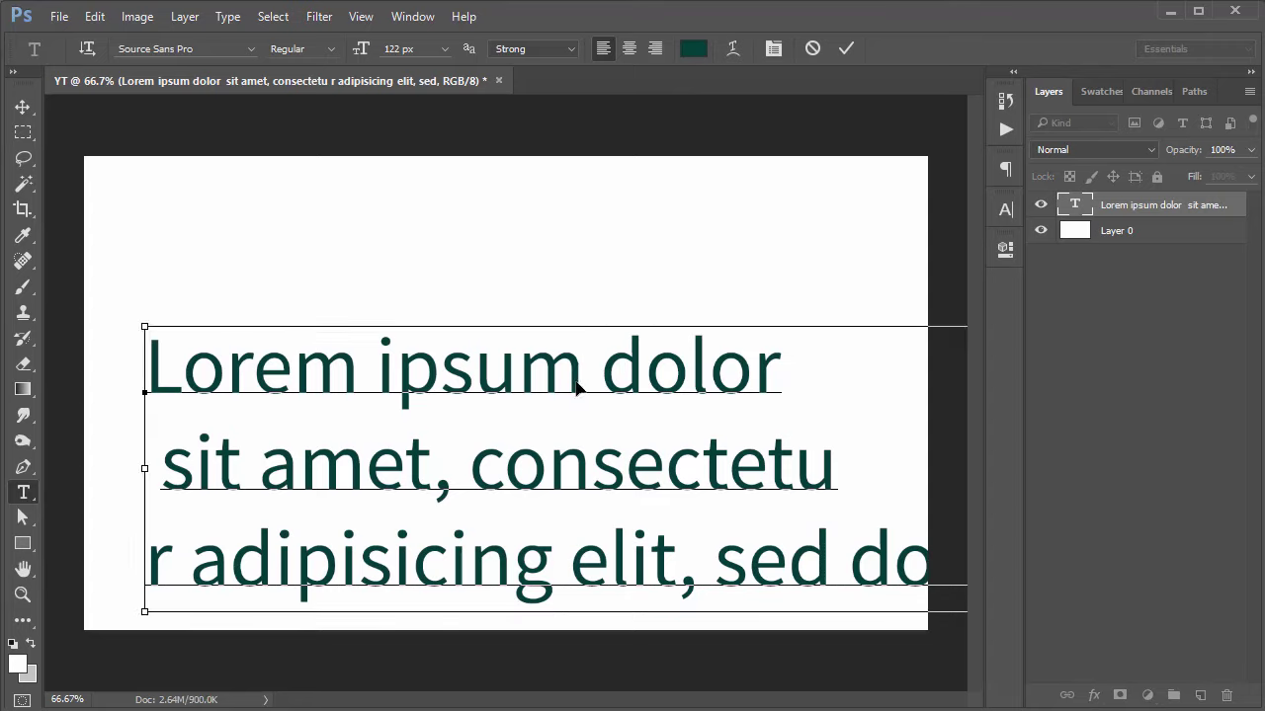
{"action": "key", "text": "ctrl+a"}
{"action": "key", "text": "BackSpace"}
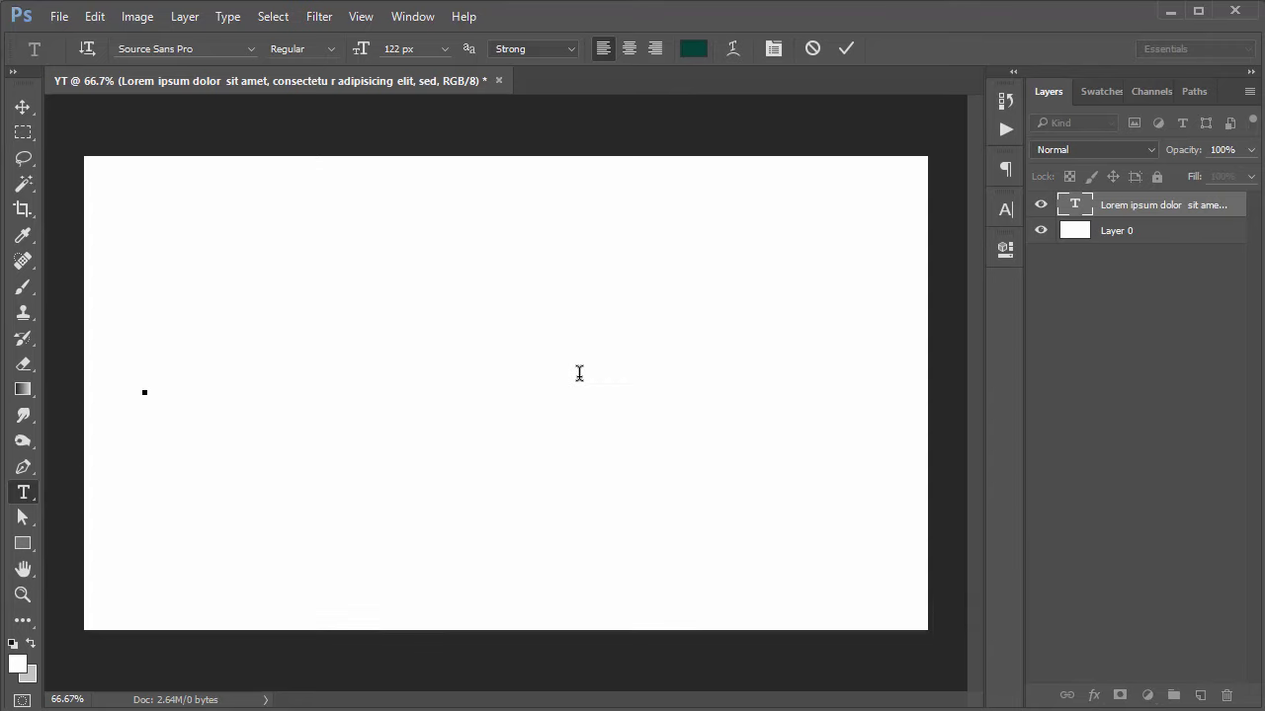
{"action": "type", "text": "SIN"}
{"action": "key", "text": "Left"}
{"action": "key", "text": "Left"}
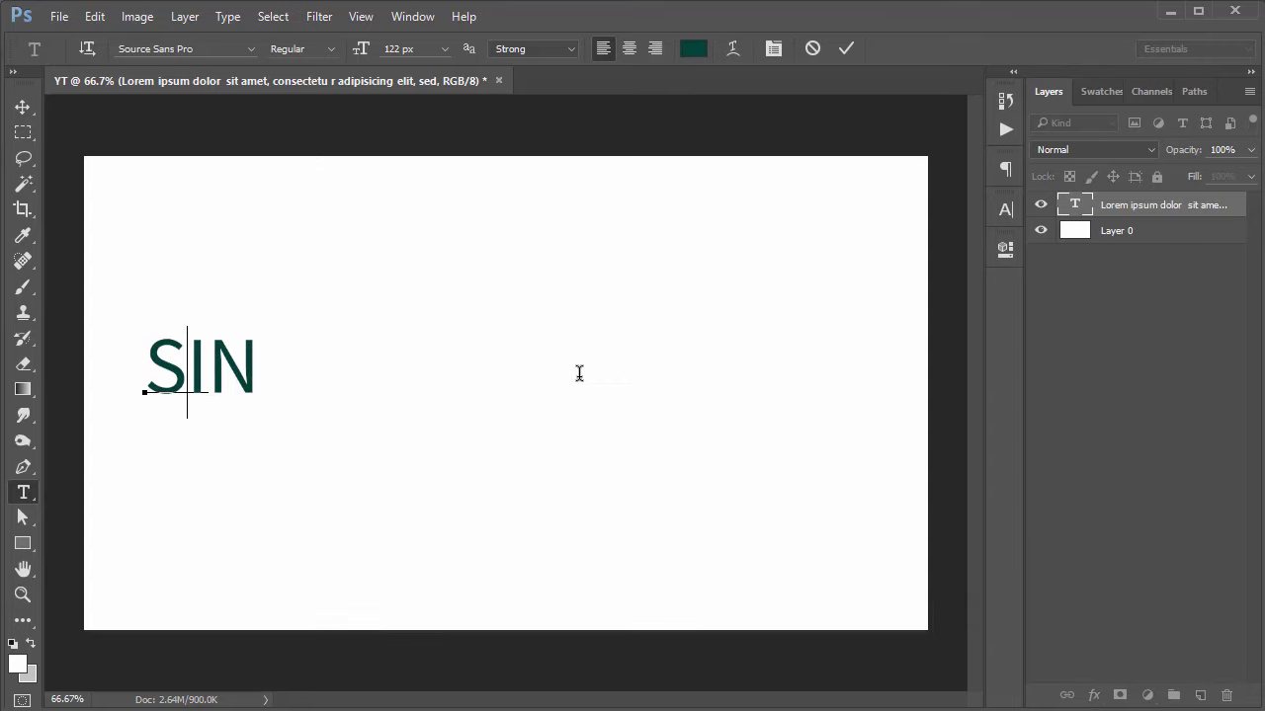
{"action": "key", "text": "Delete"}
{"action": "key", "text": "Delete"}
{"action": "type", "text": "in"}
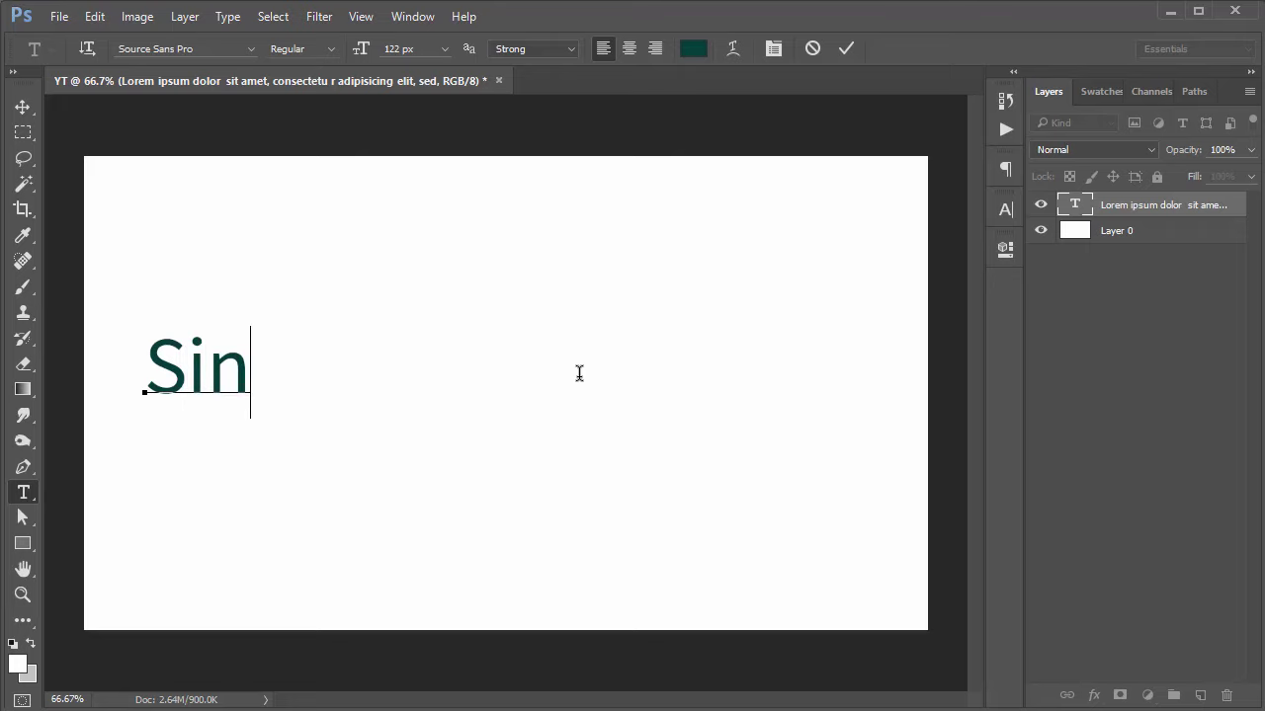
{"action": "type", "text": "2x "}
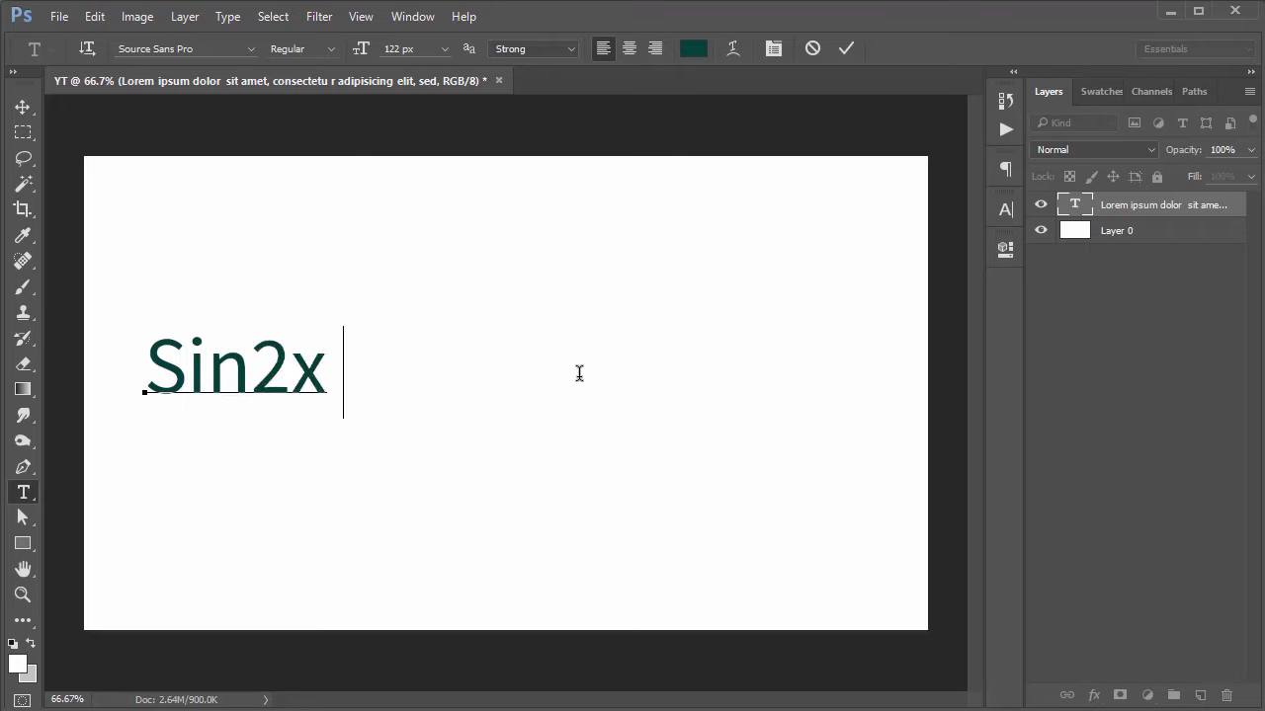
{"action": "type", "text": "+ C"}
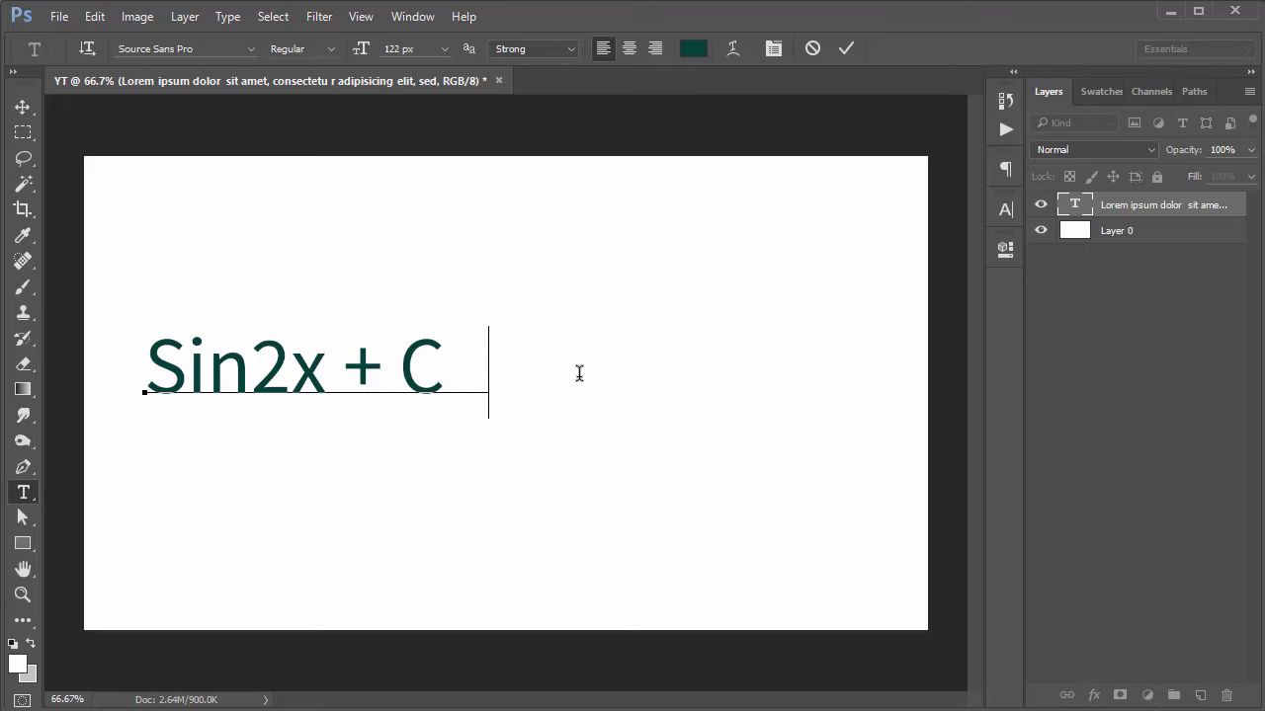
{"action": "key", "text": "BackSpace"}
{"action": "type", "text": "os2x "}
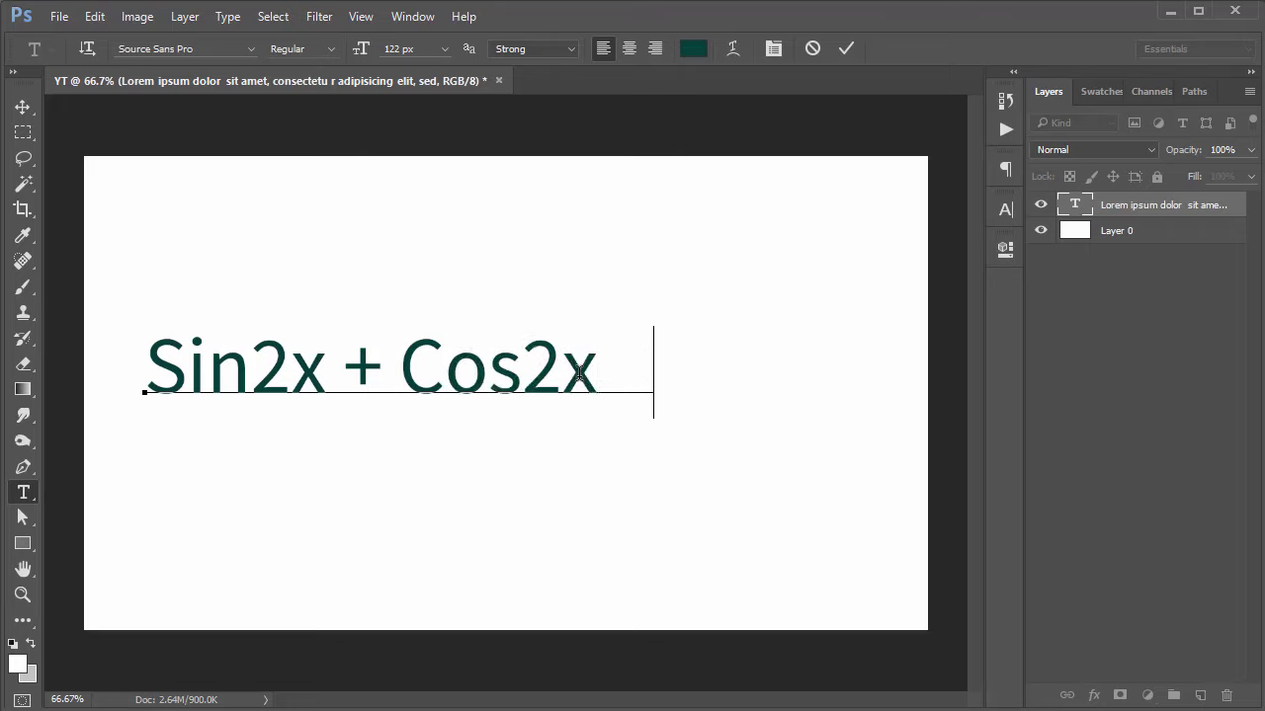
{"action": "type", "text": "=1"}
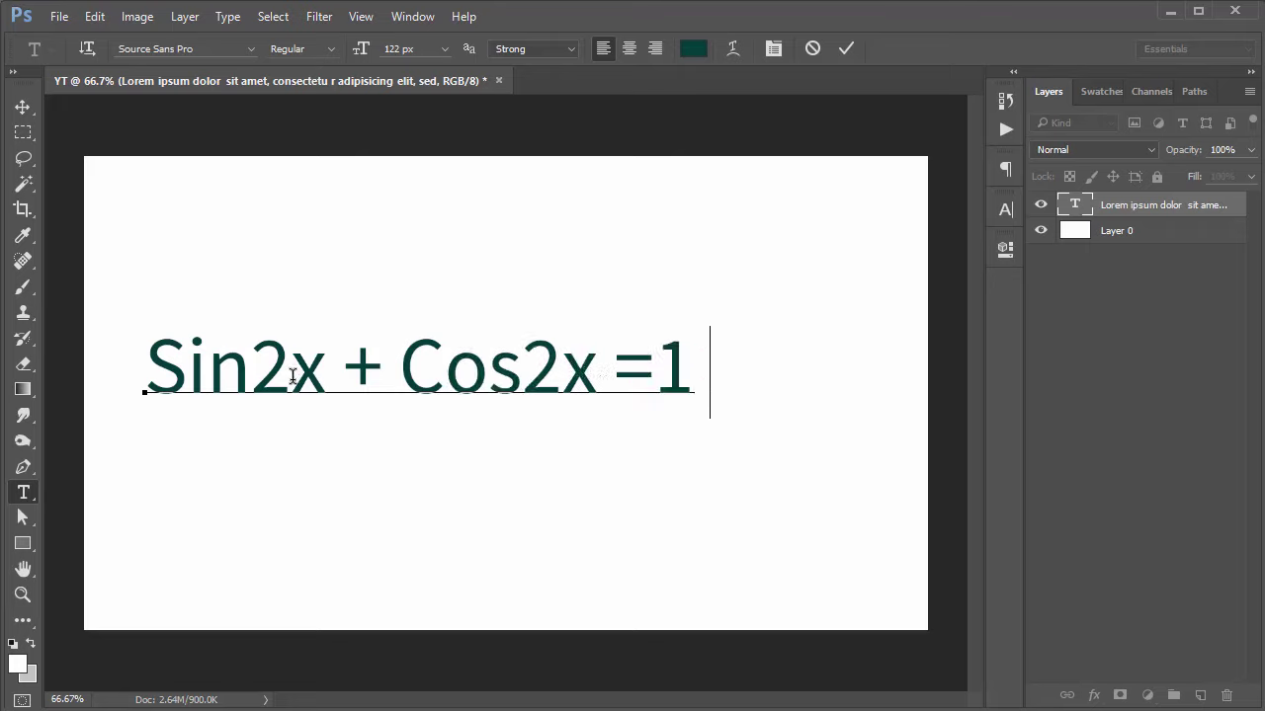
Step: Raise the 2 in Sin2x and in Cos2x to superscript and commit the formula
{"action": "mouse_move", "coordinate": [293, 375]}
{"action": "left_mouse_down"}
{"action": "mouse_move", "coordinate": [274, 375]}
{"action": "mouse_move", "coordinate": [238, 335]}
{"action": "left_mouse_up"}
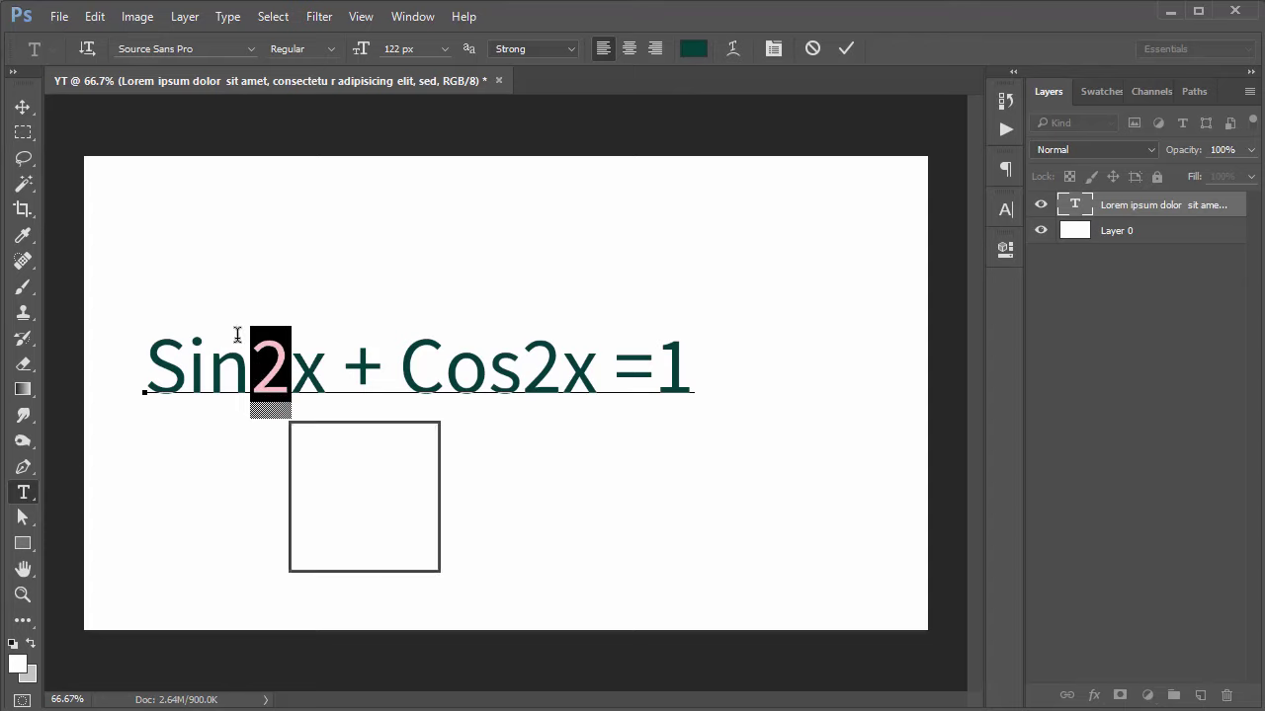
{"action": "left_click", "coordinate": [1006, 209]}
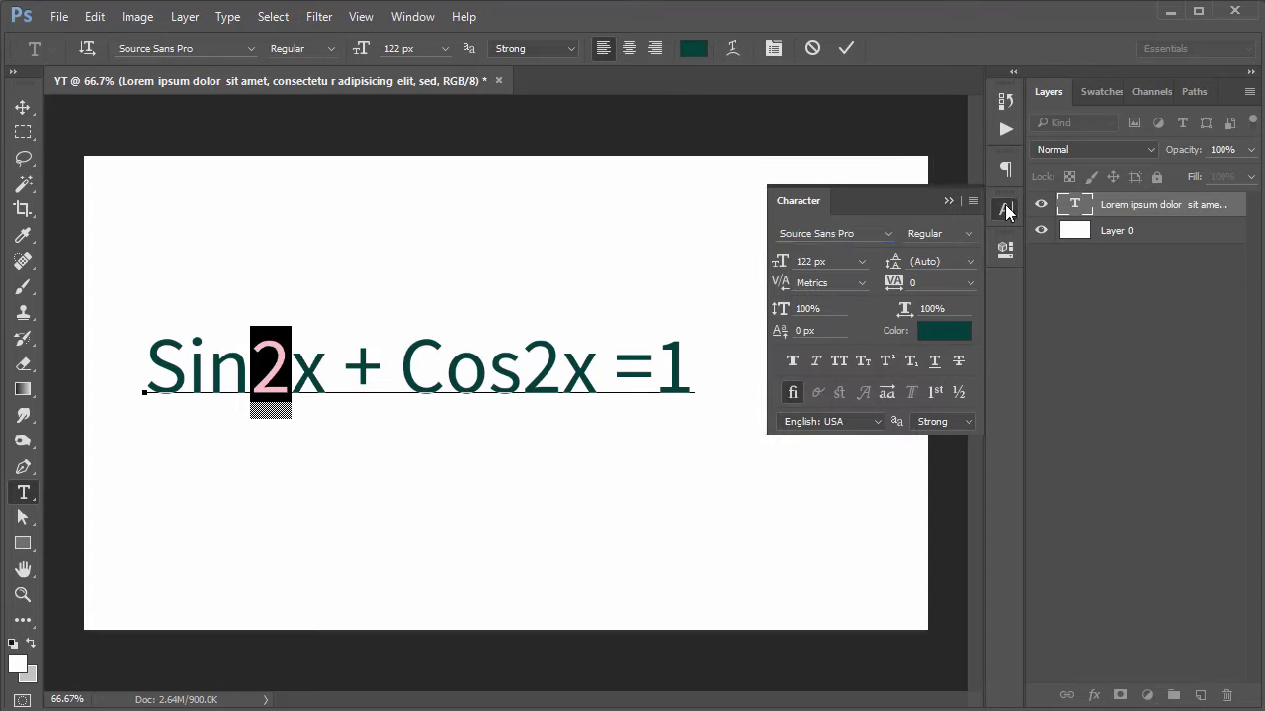
{"action": "left_click", "coordinate": [884, 365]}
{"action": "left_click_drag", "start_coordinate": [505, 364], "coordinate": [544, 363]}
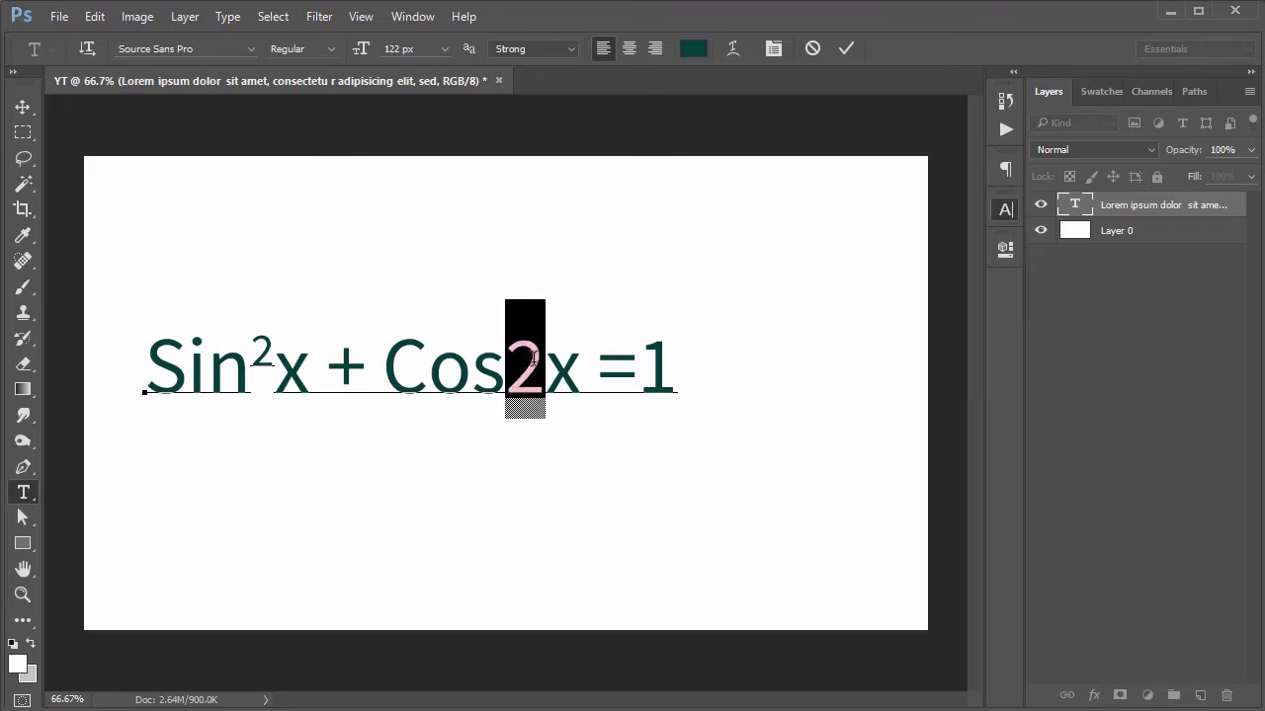
{"action": "left_click", "coordinate": [1006, 209]}
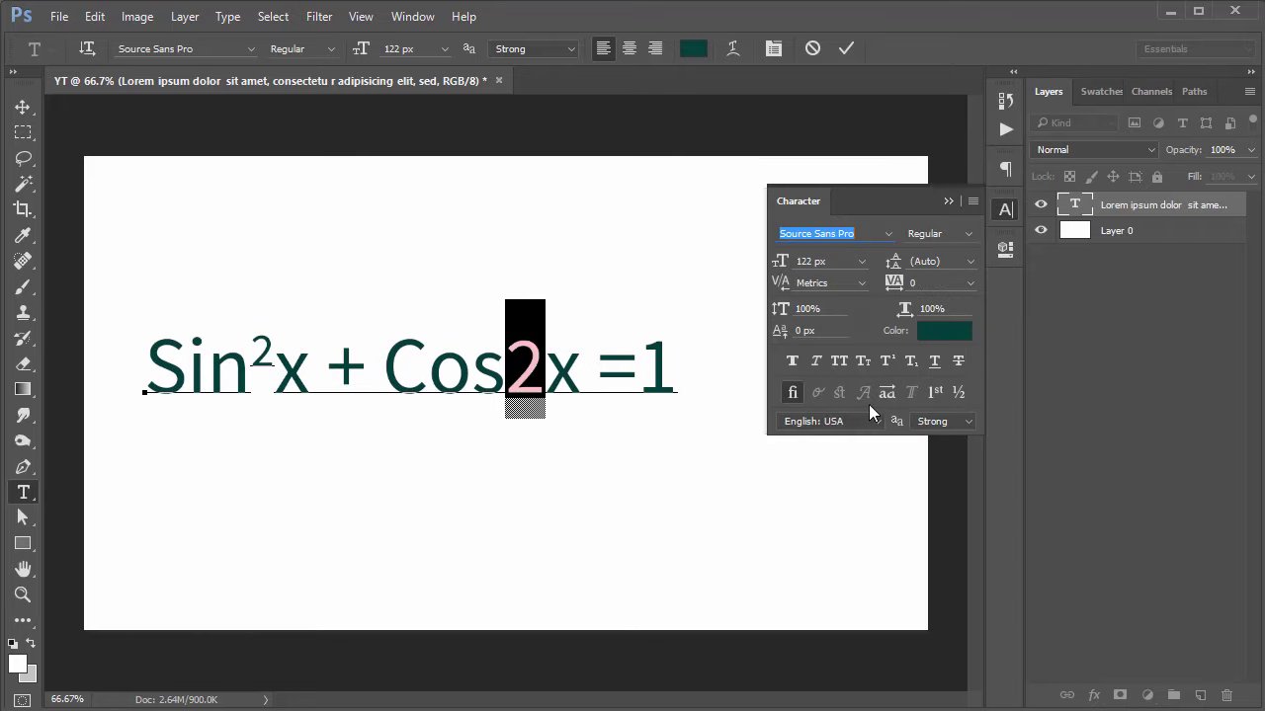
{"action": "left_click", "coordinate": [888, 361]}
{"action": "left_click", "coordinate": [997, 216]}
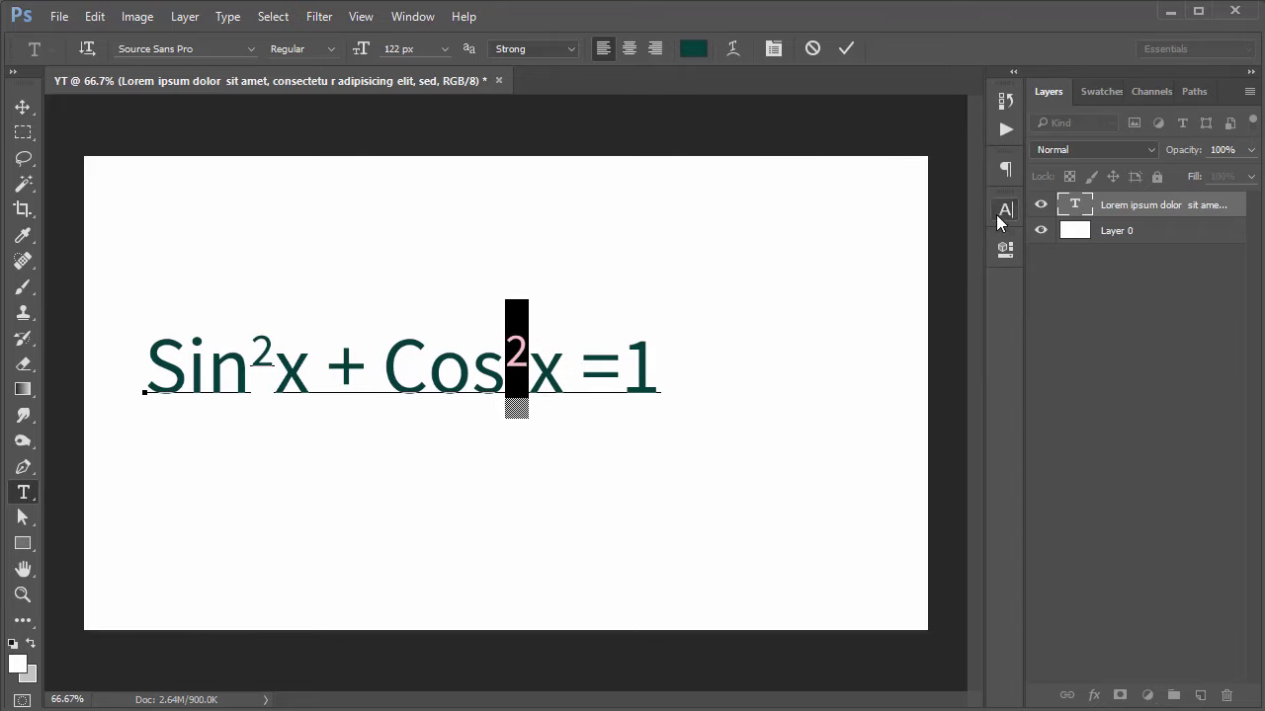
{"action": "left_click", "coordinate": [843, 55]}
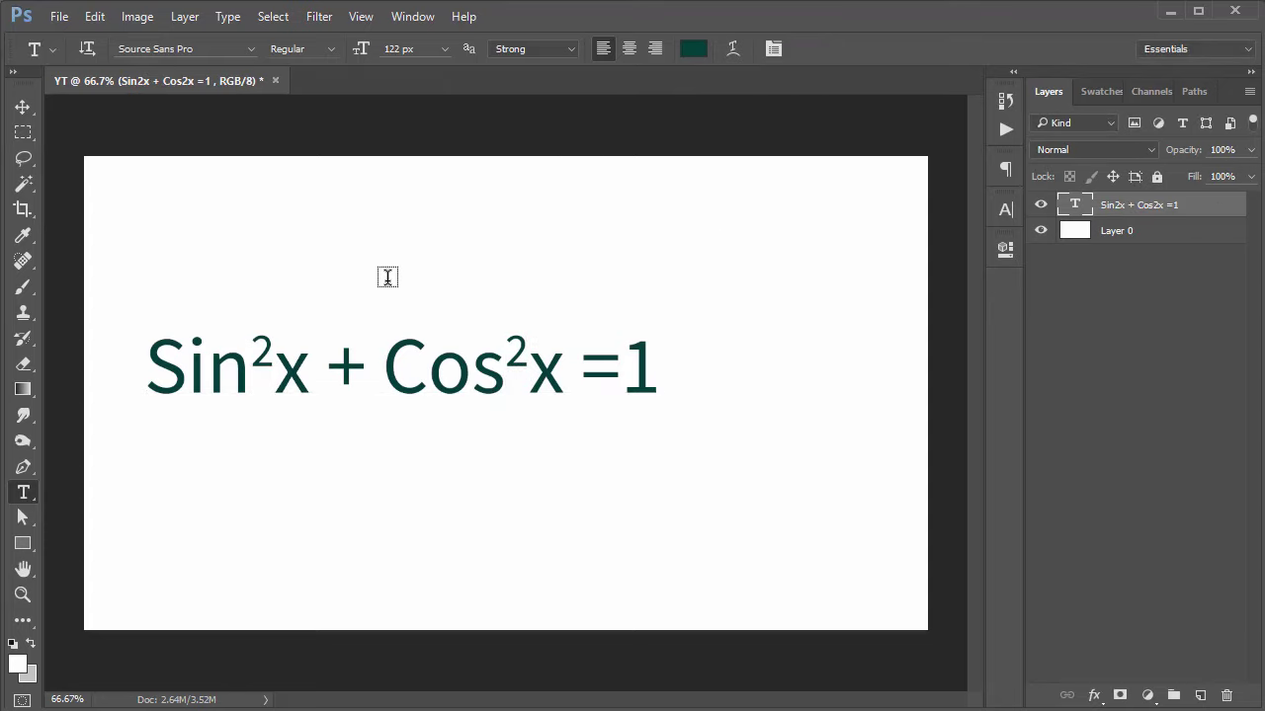
Step: Replace the formula with the text 'Logee =1'
{"action": "left_click", "coordinate": [472, 380]}
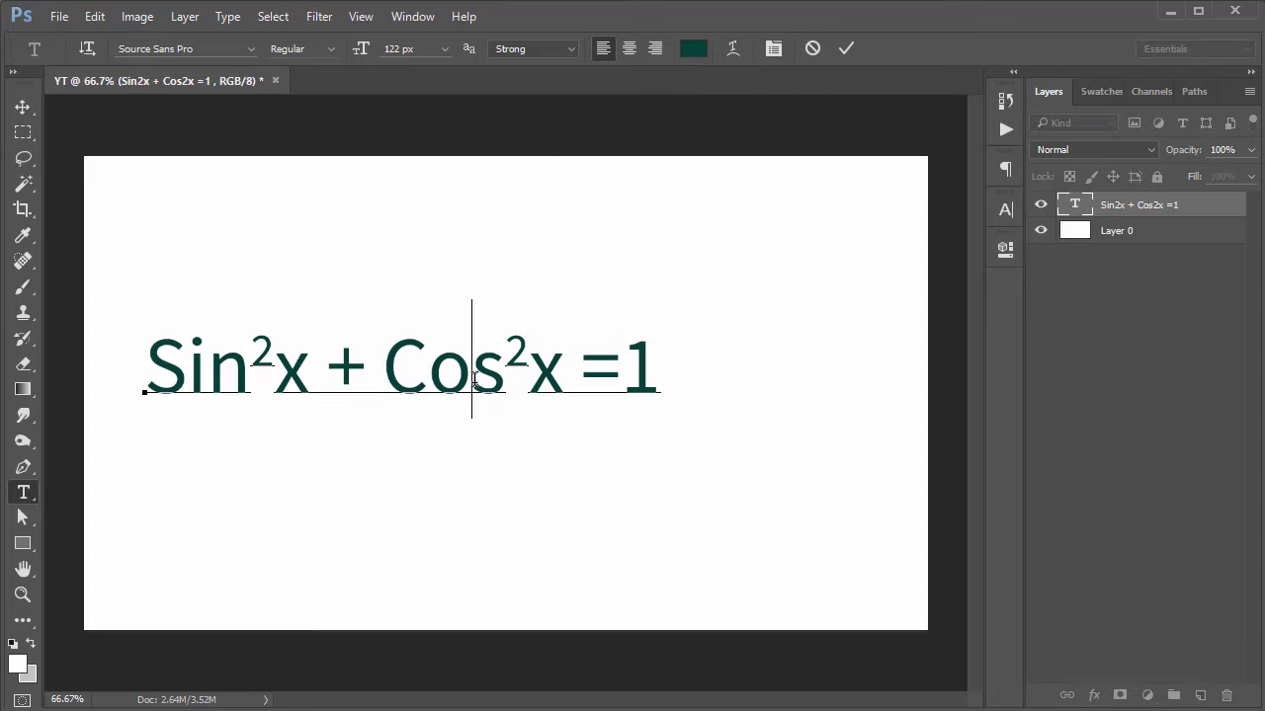
{"action": "key", "text": "ctrl+a"}
{"action": "type", "text": "L"}
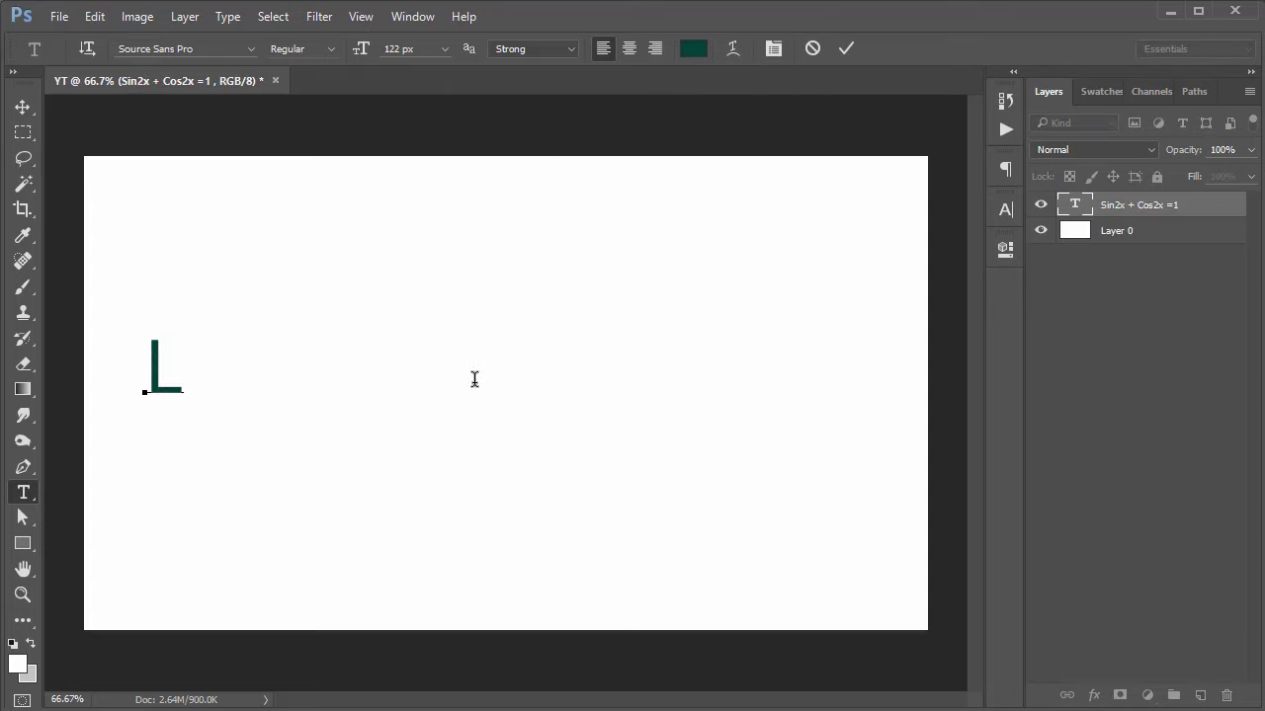
{"action": "type", "text": "og"}
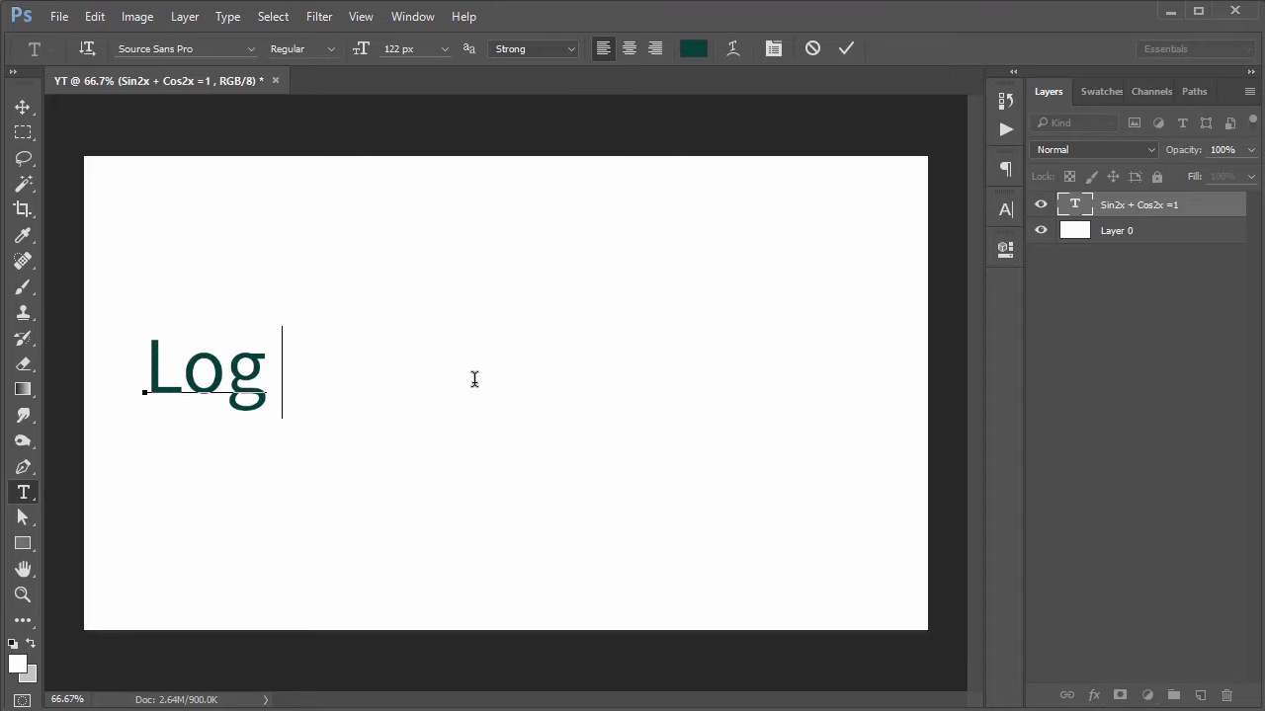
{"action": "type", "text": " e e"}
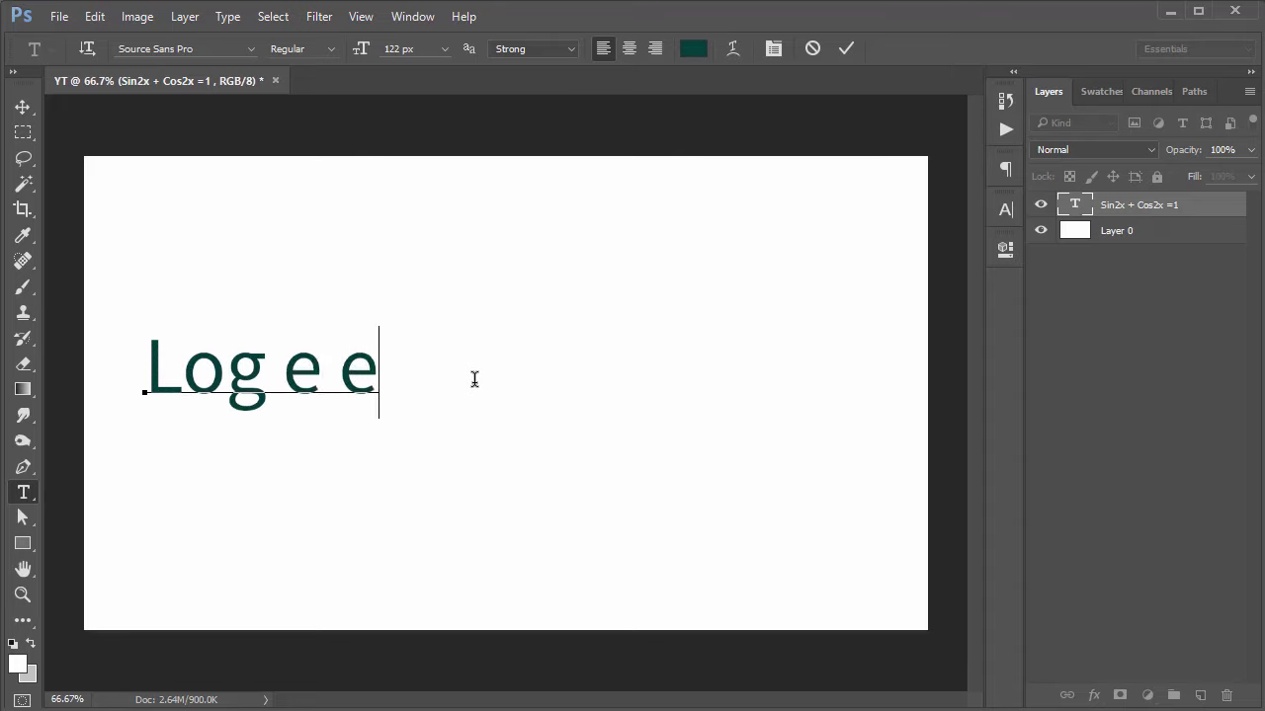
{"action": "key", "text": "BackSpace"}
{"action": "key", "text": "BackSpace"}
{"action": "key", "text": "BackSpace"}
{"action": "key", "text": "BackSpace"}
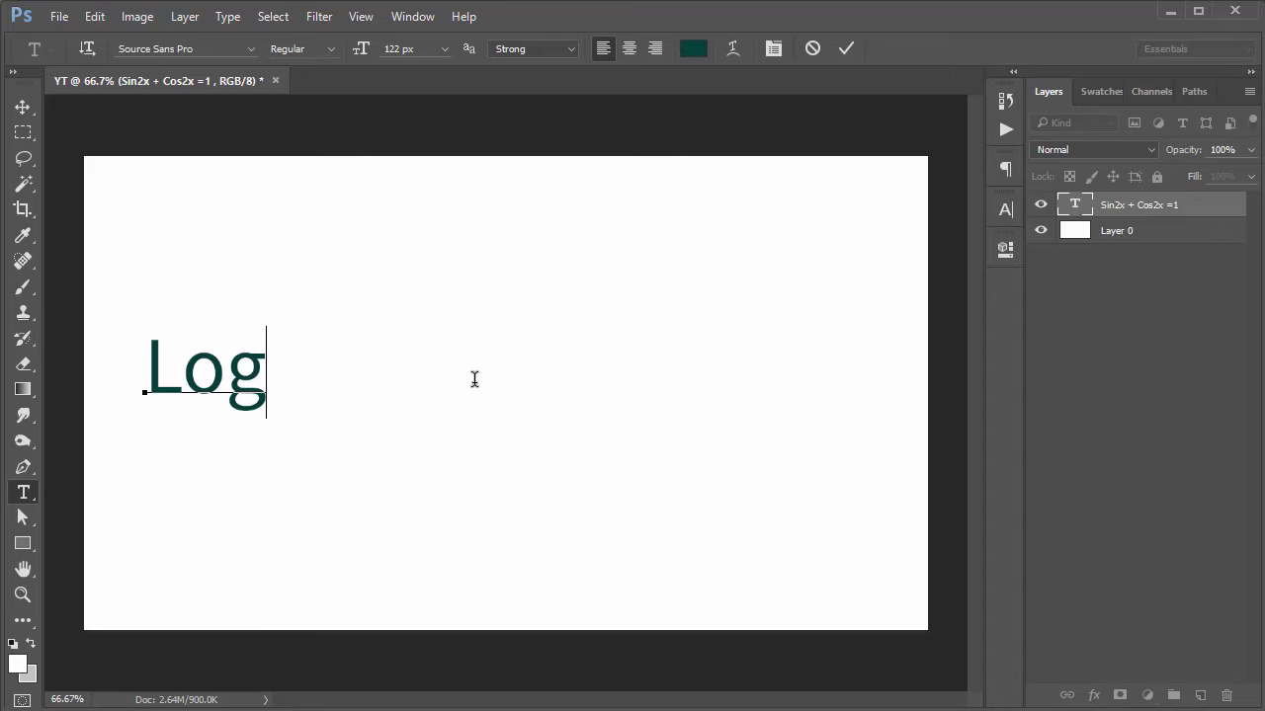
{"action": "type", "text": "ee ="}
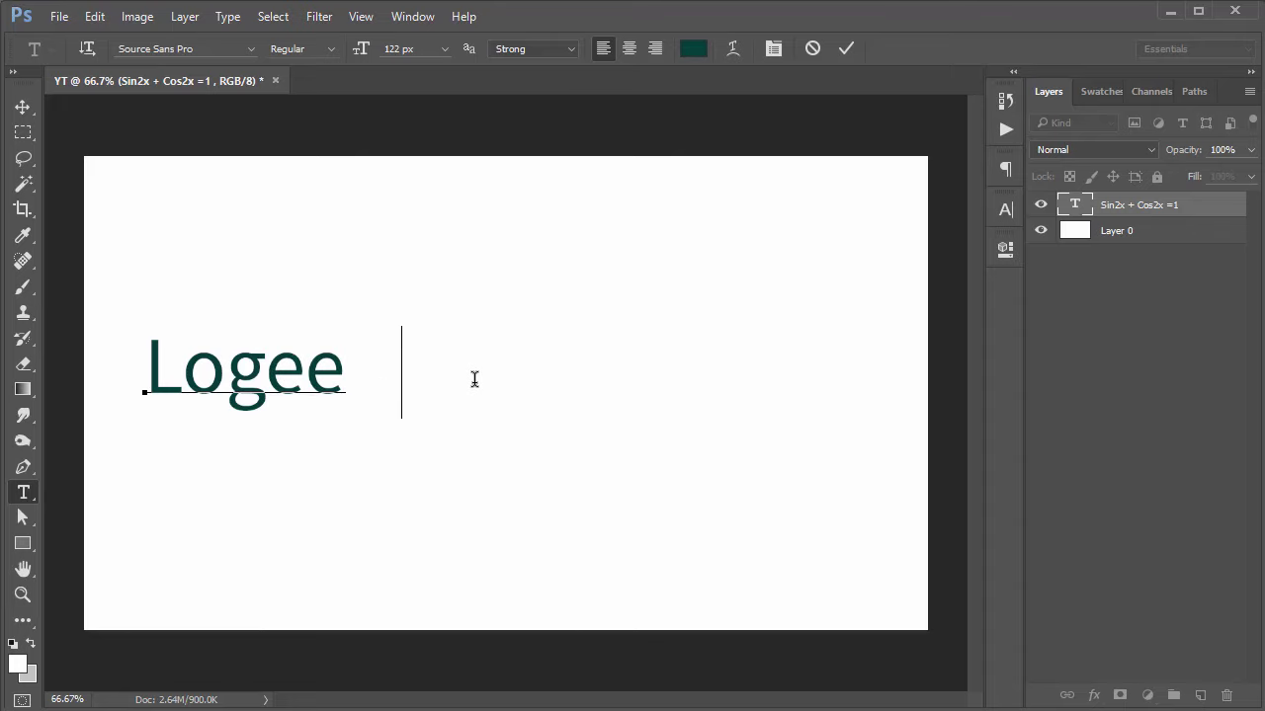
{"action": "type", "text": "1"}
Step: Make the first e a subscript and commit 'Logₑe =1'
{"action": "key", "text": "Left"}
{"action": "key", "text": "Left"}
{"action": "key", "text": "Left"}
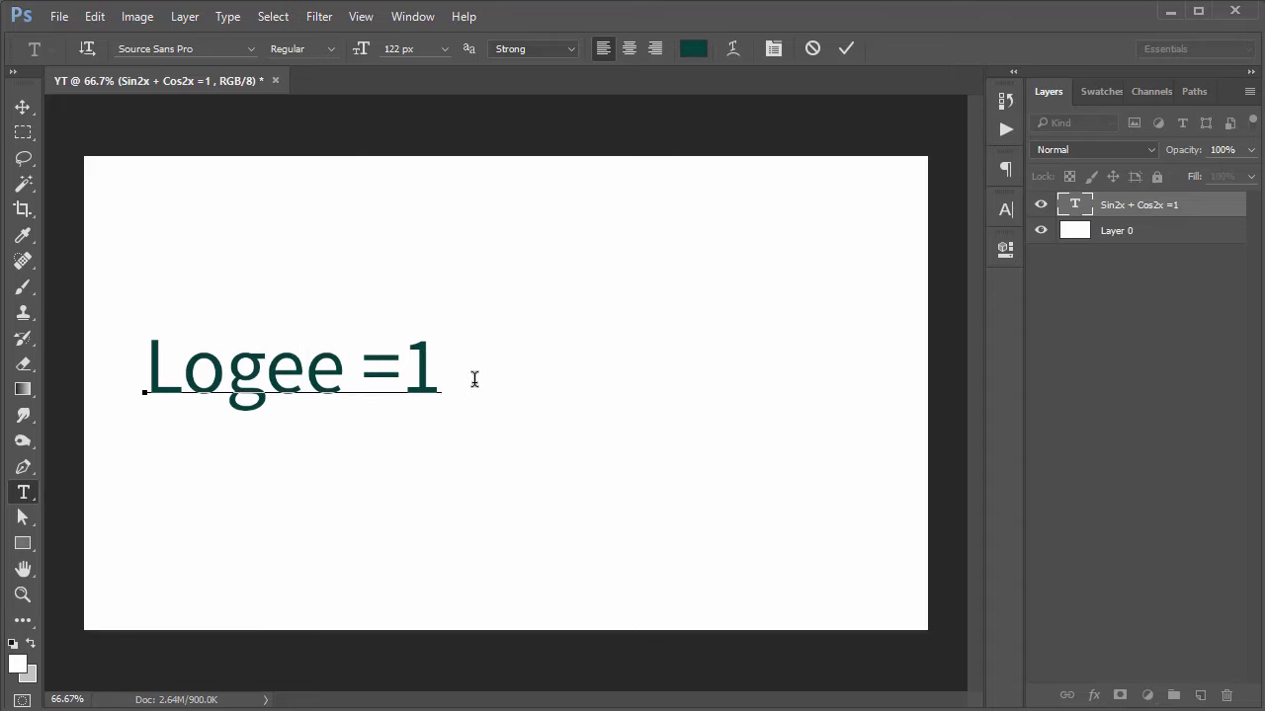
{"action": "key", "text": "shift+Left"}
{"action": "left_click", "coordinate": [1005, 208]}
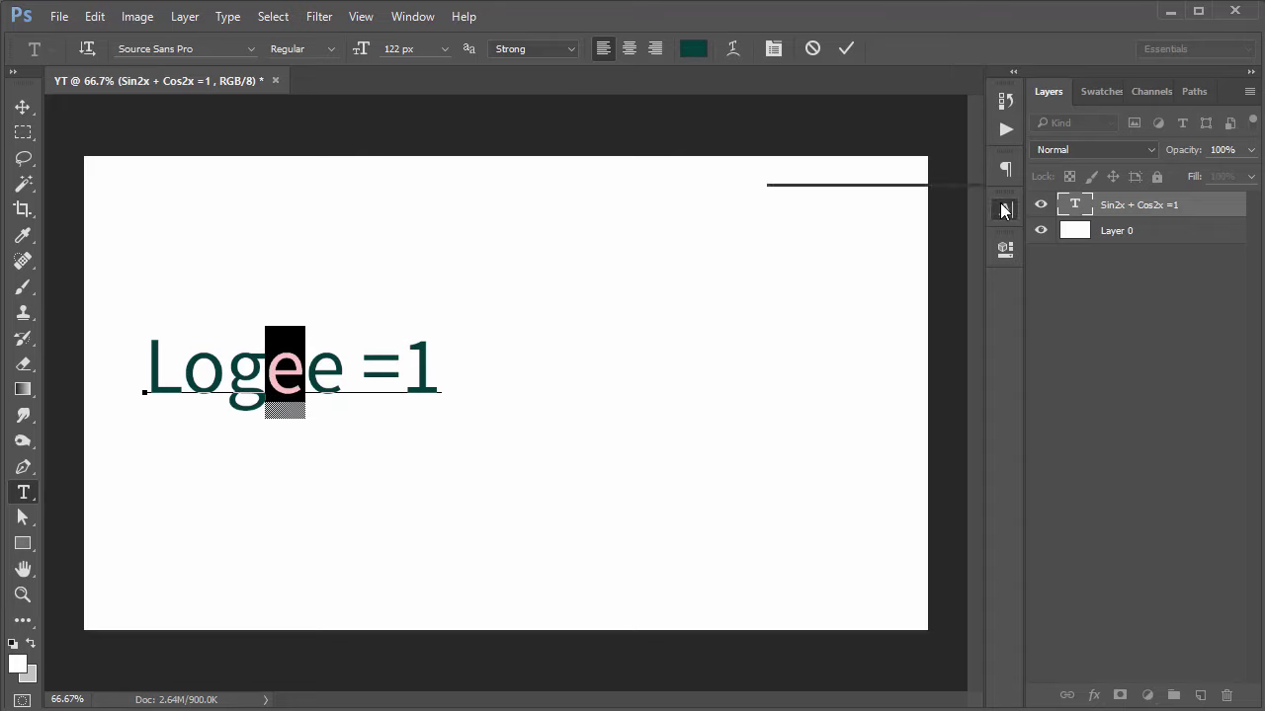
{"action": "left_click", "coordinate": [910, 361]}
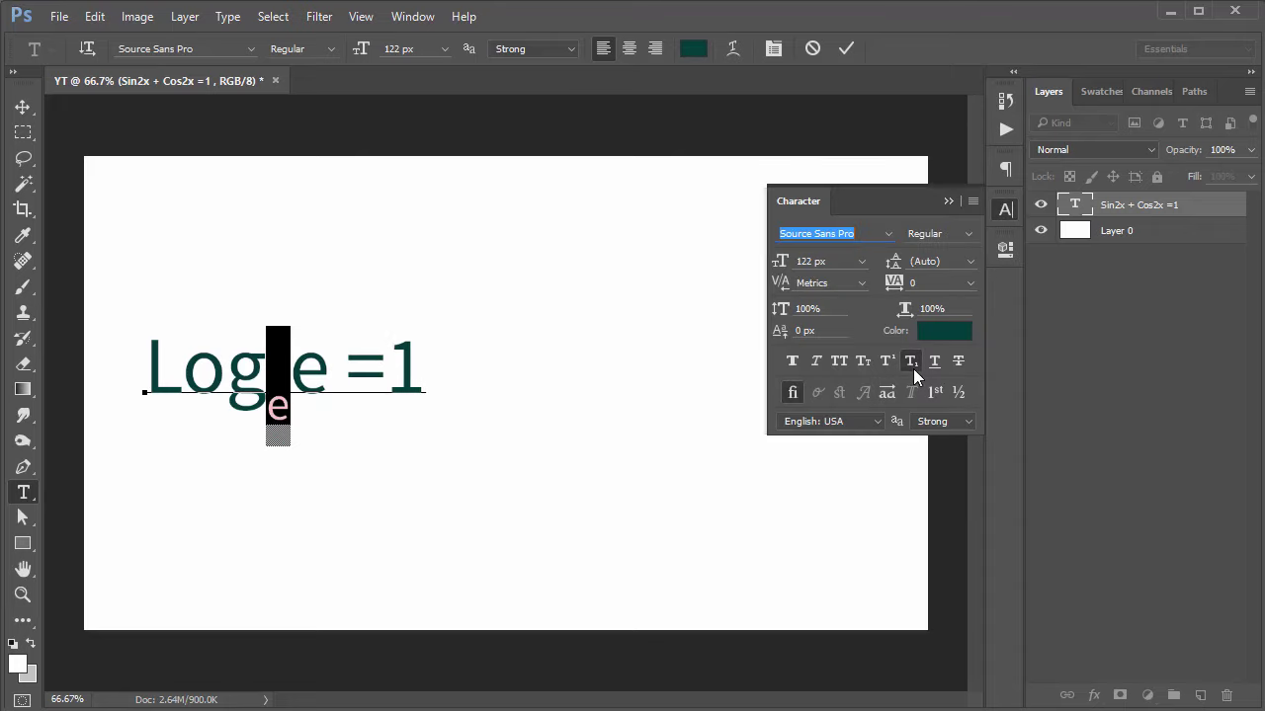
{"action": "left_click", "coordinate": [1006, 210]}
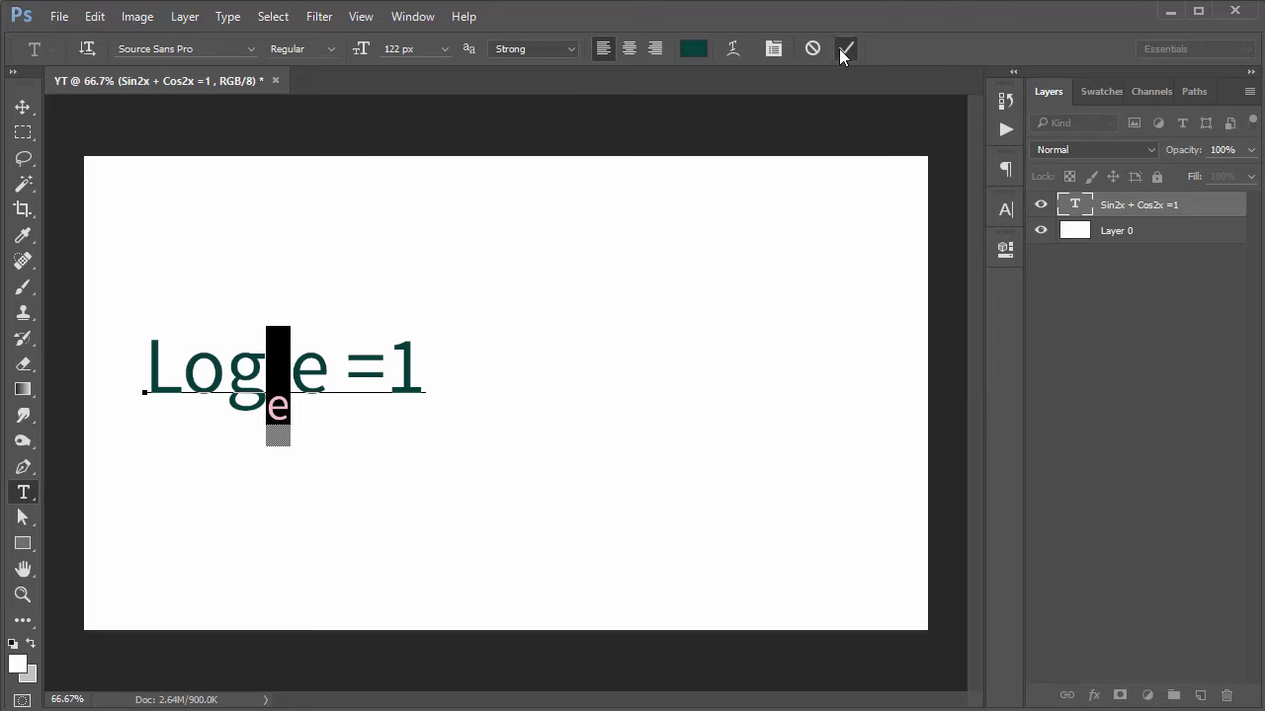
{"action": "left_click", "coordinate": [845, 49]}
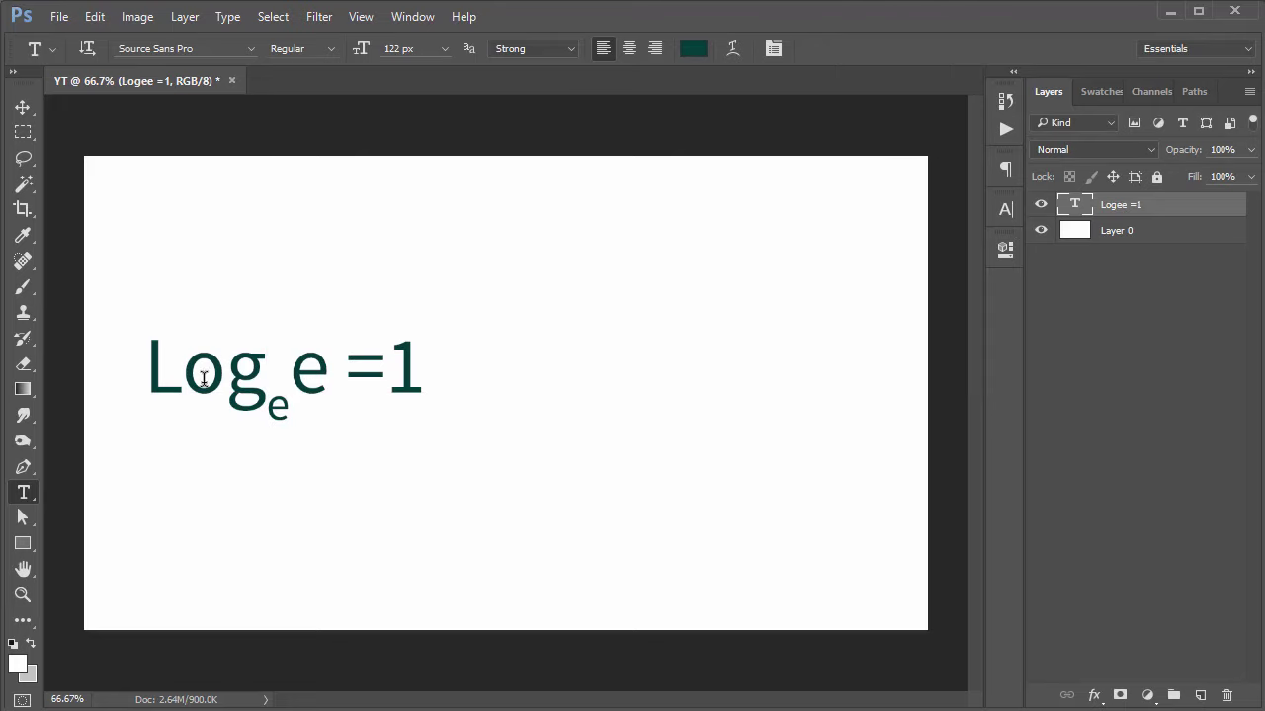
Step: Select and delete all of the logarithm text
{"action": "left_click", "coordinate": [317, 377]}
{"action": "key", "text": "ctrl+a"}
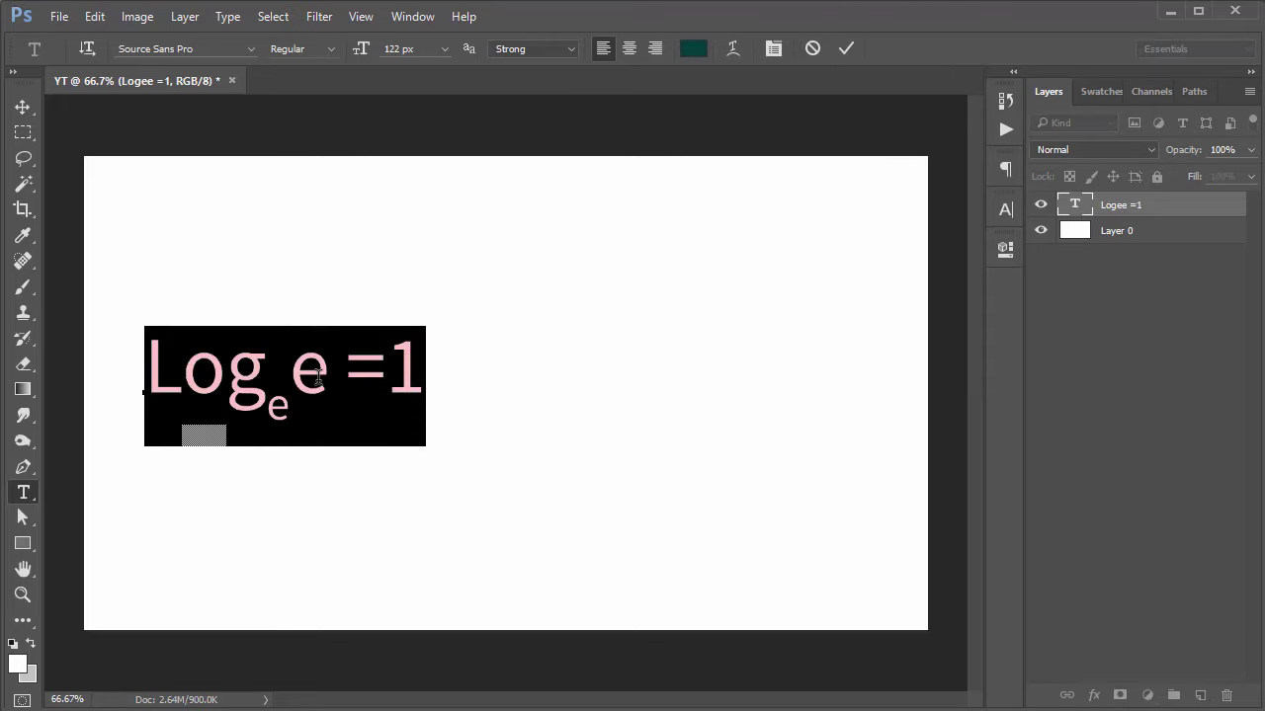
{"action": "key", "text": "BackSpace"}
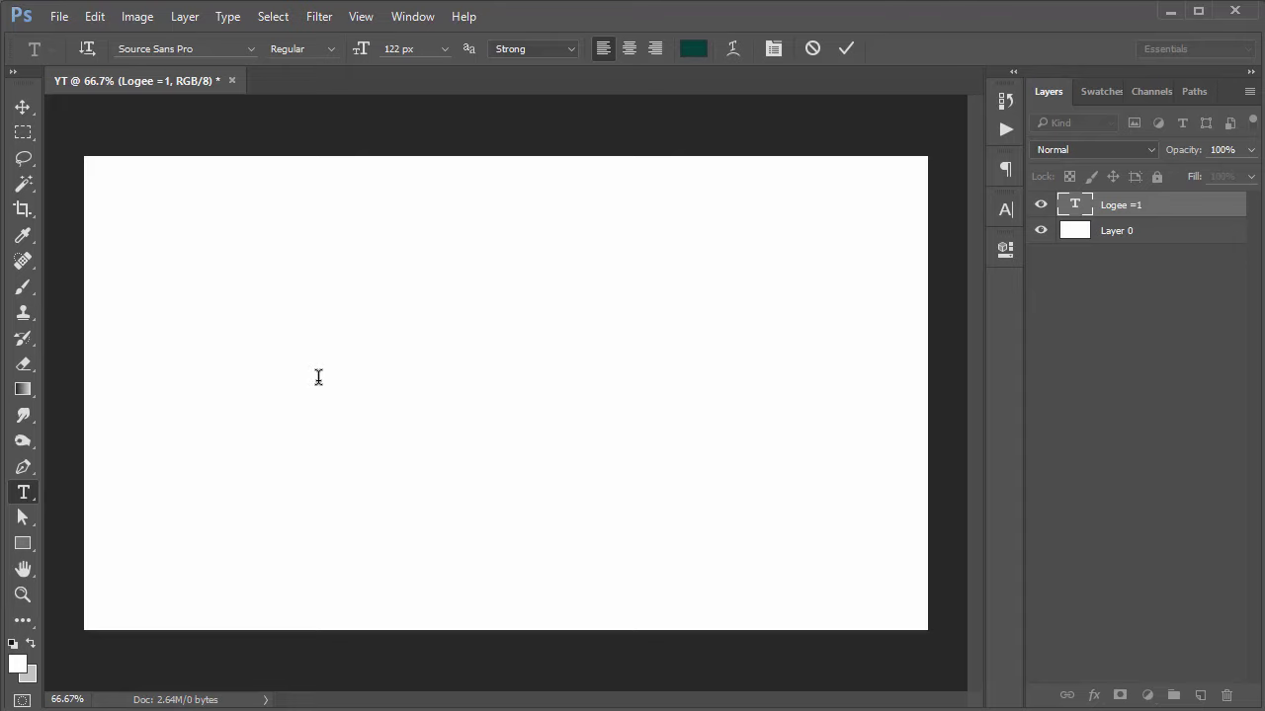
{"action": "key", "text": "ctrl+Return"}
{"action": "key", "text": "v"}
{"action": "key", "text": "Delete"}
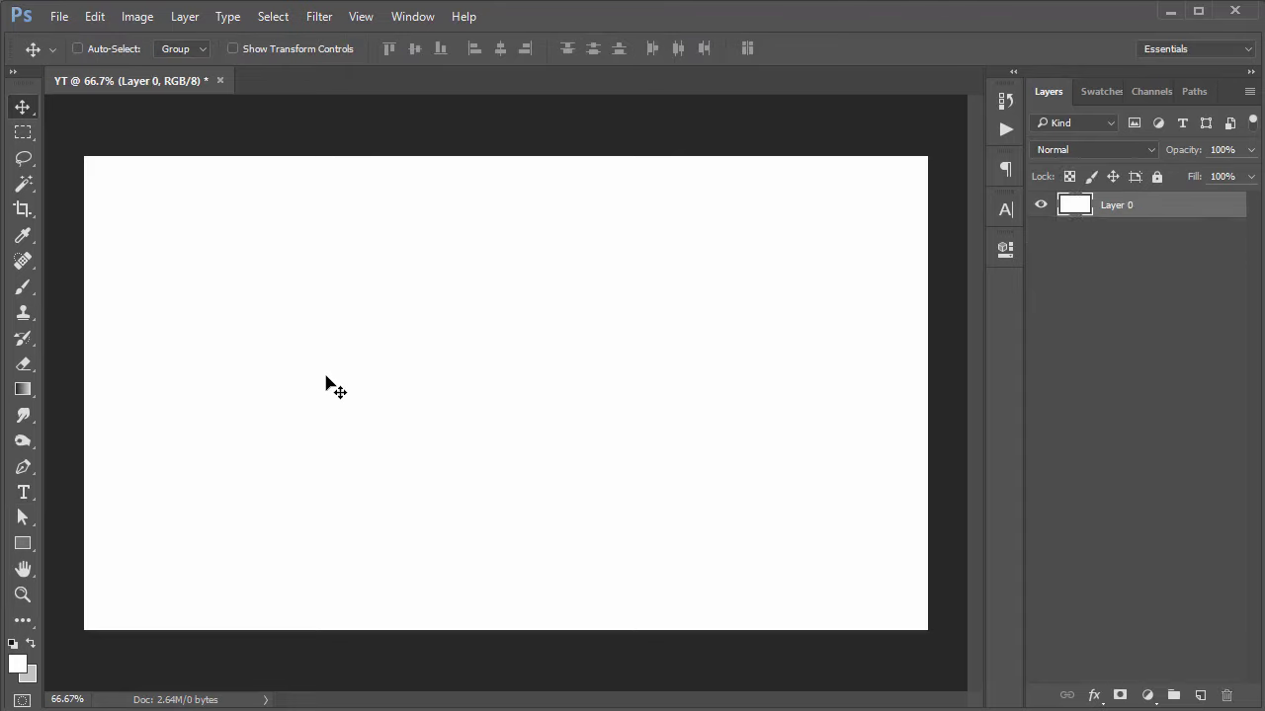
{"action": "left_click", "coordinate": [24, 494]}
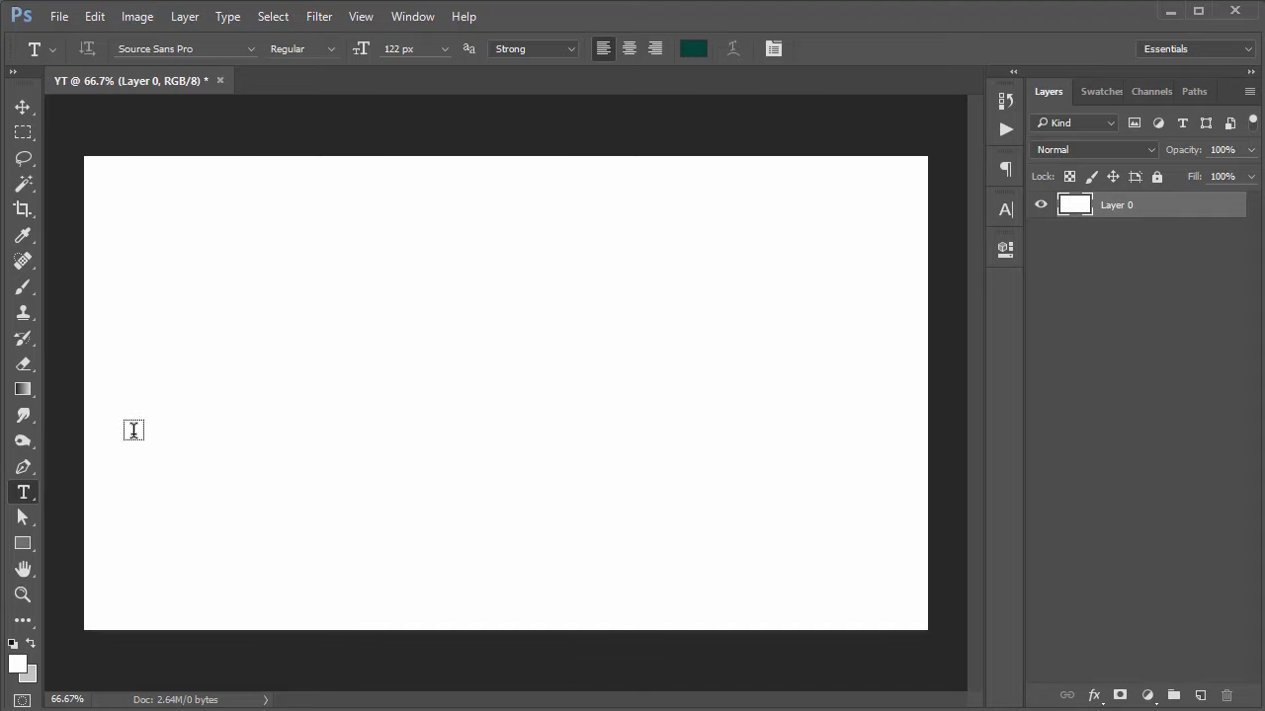
{"action": "left_click", "coordinate": [23, 132]}
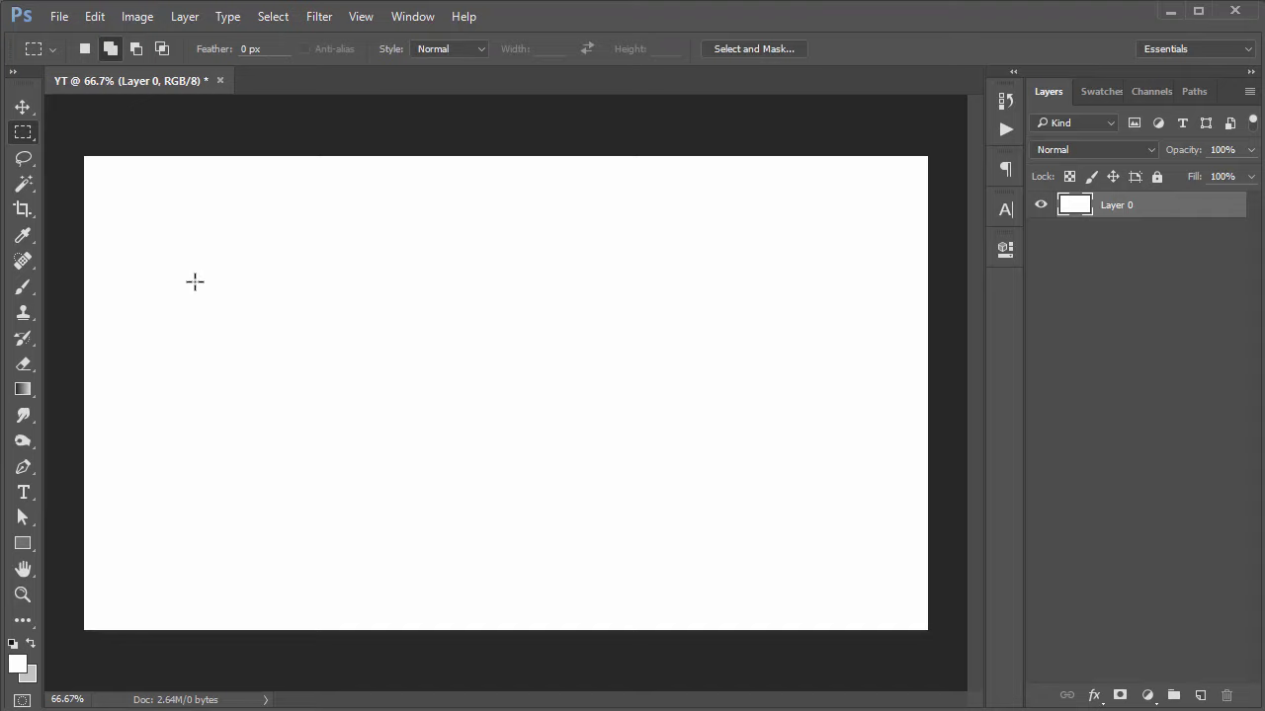
{"action": "left_click_drag", "start_coordinate": [203, 229], "coordinate": [706, 529]}
{"action": "left_click", "coordinate": [272, 18]}
{"action": "left_click", "coordinate": [297, 59]}
{"action": "left_click", "coordinate": [22, 492]}
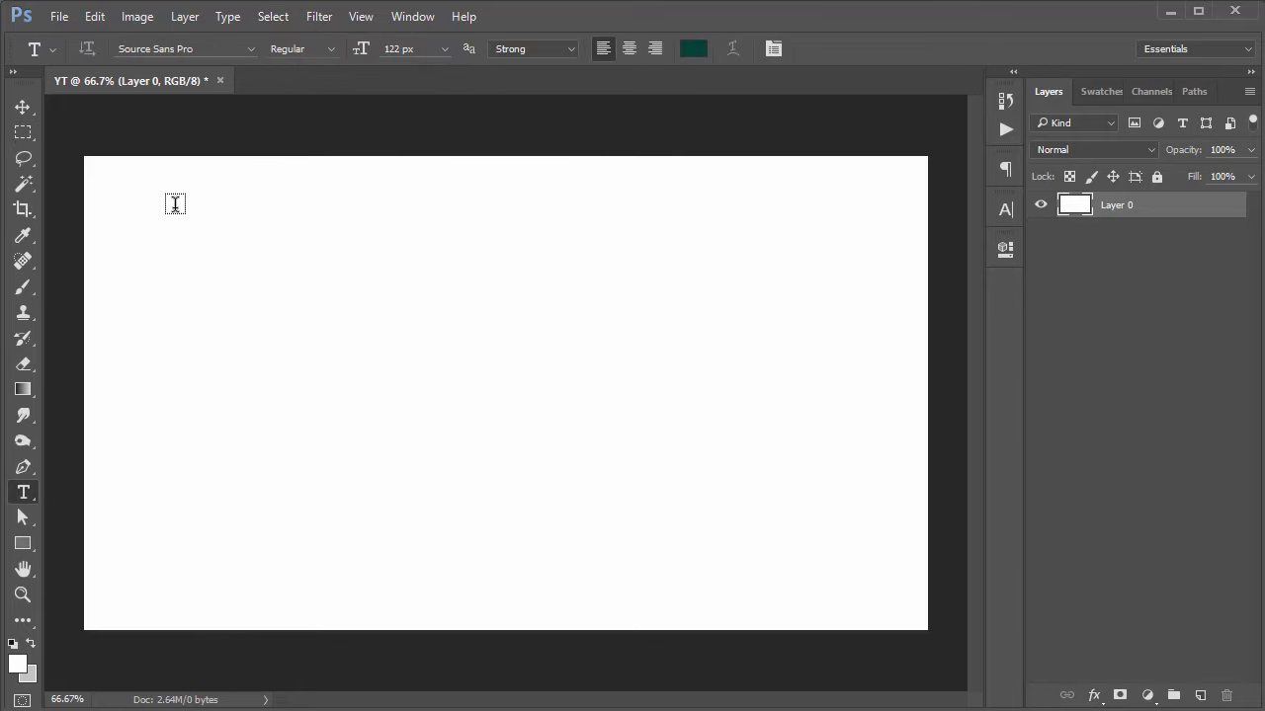
Step: Draw a paragraph text box on the upper canvas and type two lines of random letters
{"action": "mouse_move", "coordinate": [175, 204]}
{"action": "left_mouse_down"}
{"action": "mouse_move", "coordinate": [248, 331]}
{"action": "mouse_move", "coordinate": [806, 555]}
{"action": "left_mouse_up"}
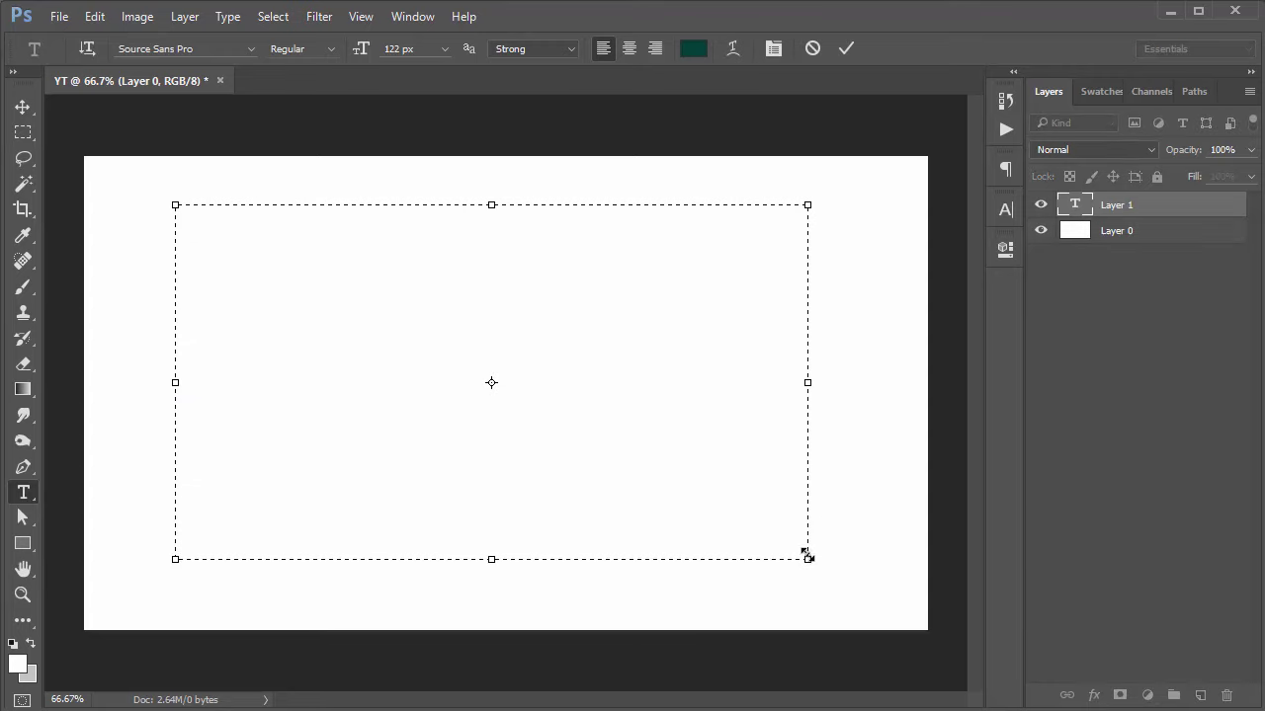
{"action": "type", "text": "df"}
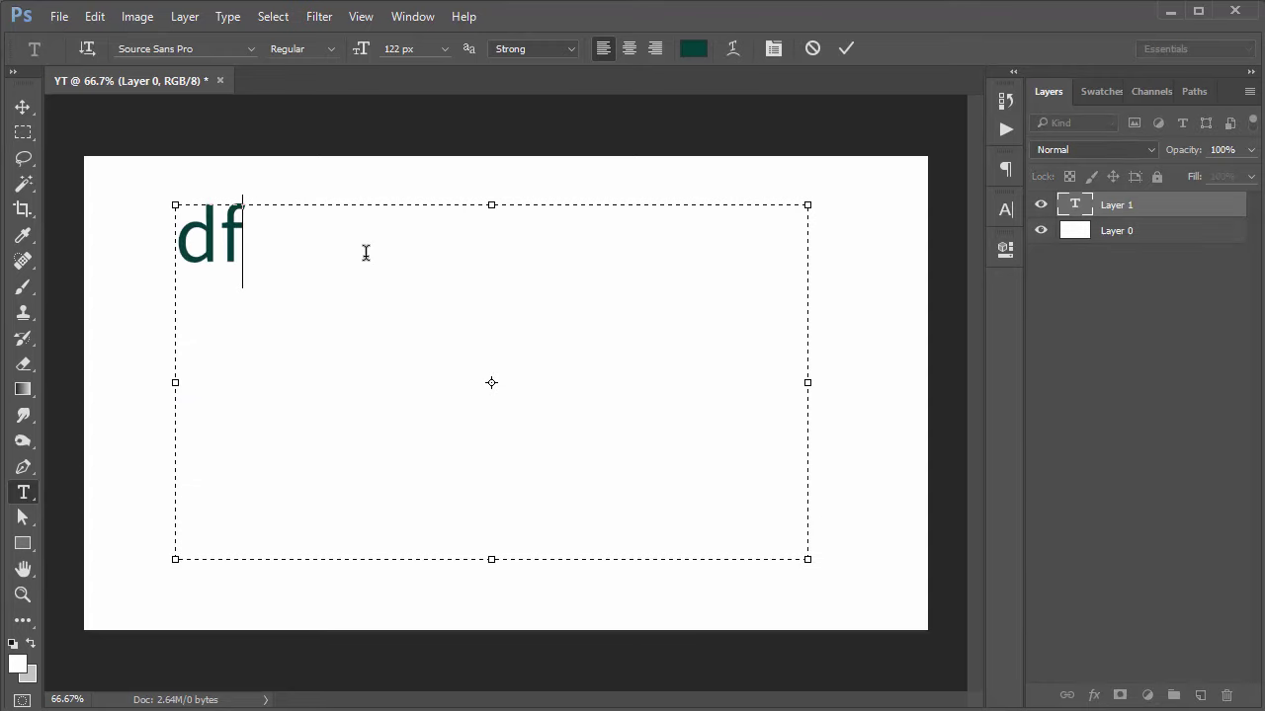
{"action": "type", "text": "hfdjdf fd kdjfg"}
{"action": "key", "text": "Return"}
{"action": "type", "text": "dfk "}
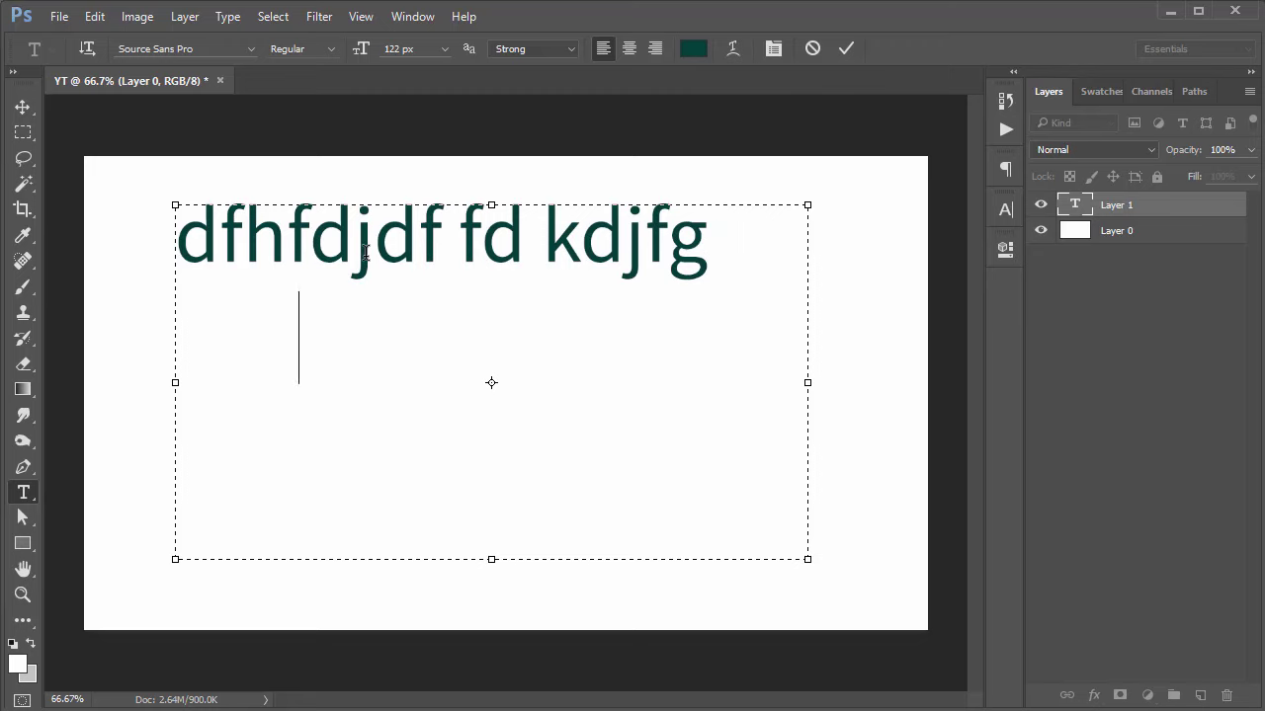
{"action": "type", "text": "dfk gdk gkdf g"}
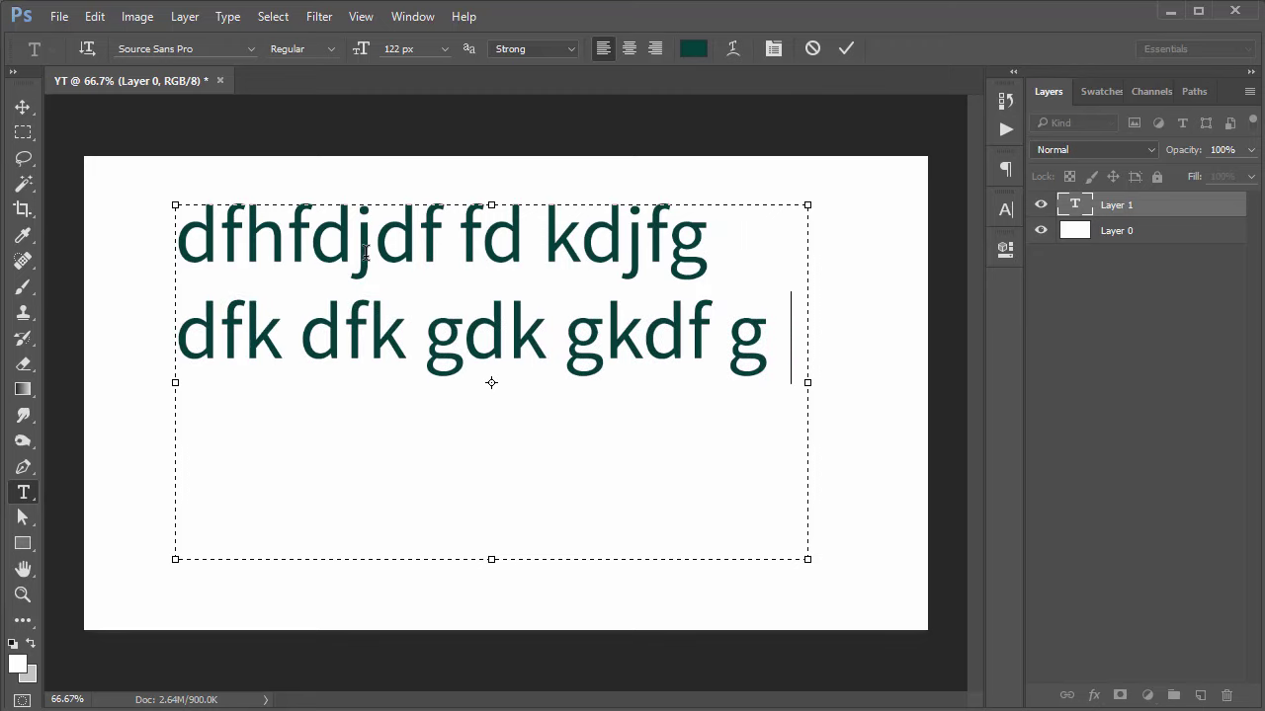
{"action": "type", "text": "fjfkjghkjdfg"}
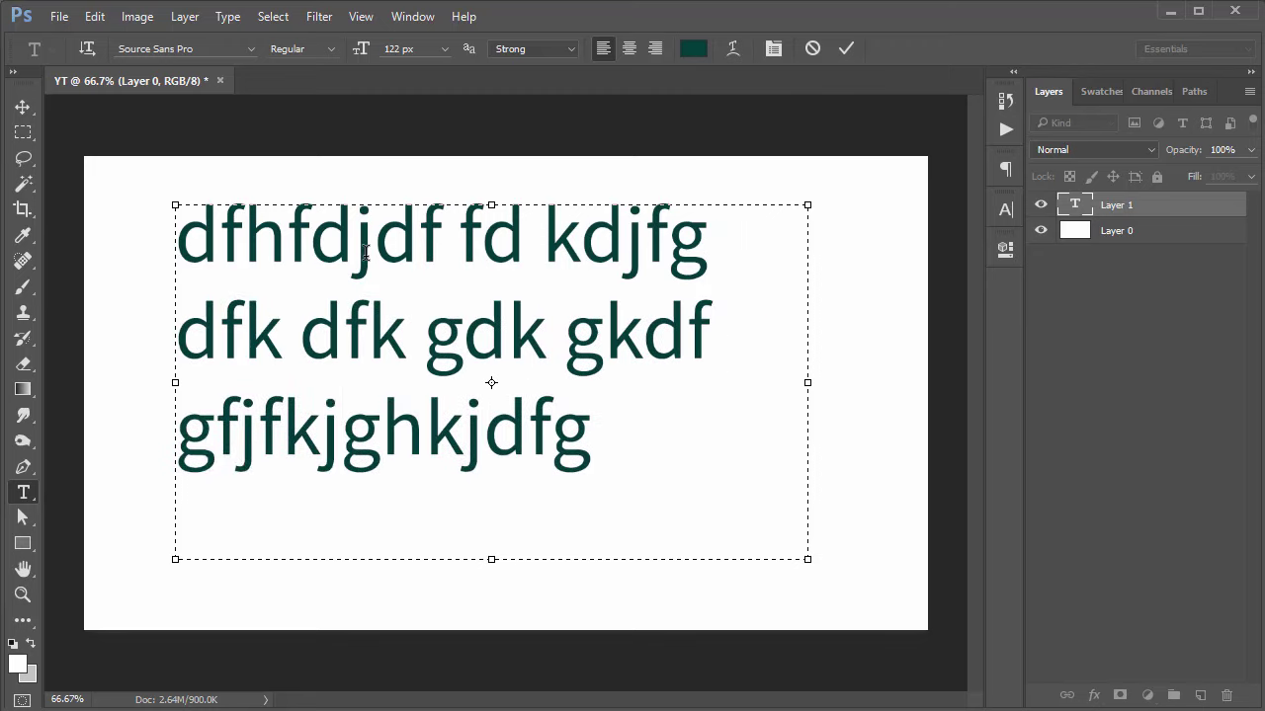
{"action": "type", "text": " dfkg kdf g dfgkjdfghd"}
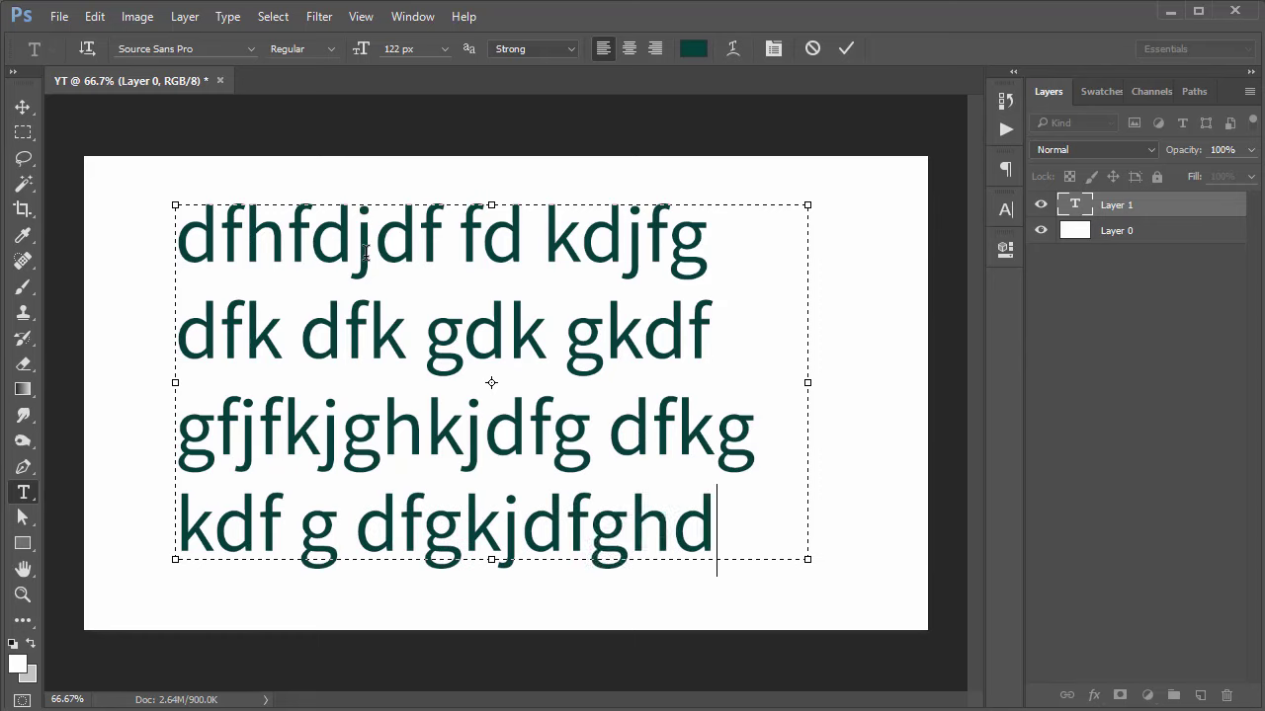
{"action": "type", "text": "fjg"}
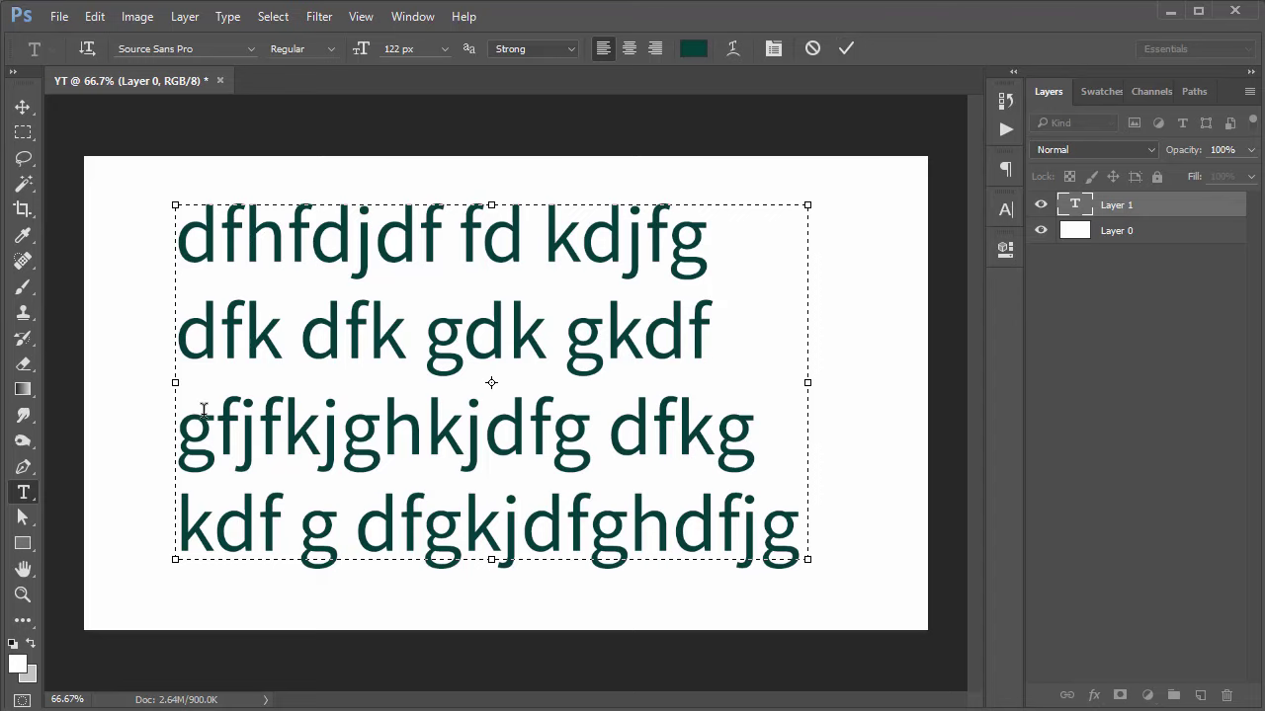
Step: Widen the text box on both sides and extend it down so the text wraps to three lines
{"action": "left_click_drag", "start_coordinate": [808, 383], "coordinate": [914, 381]}
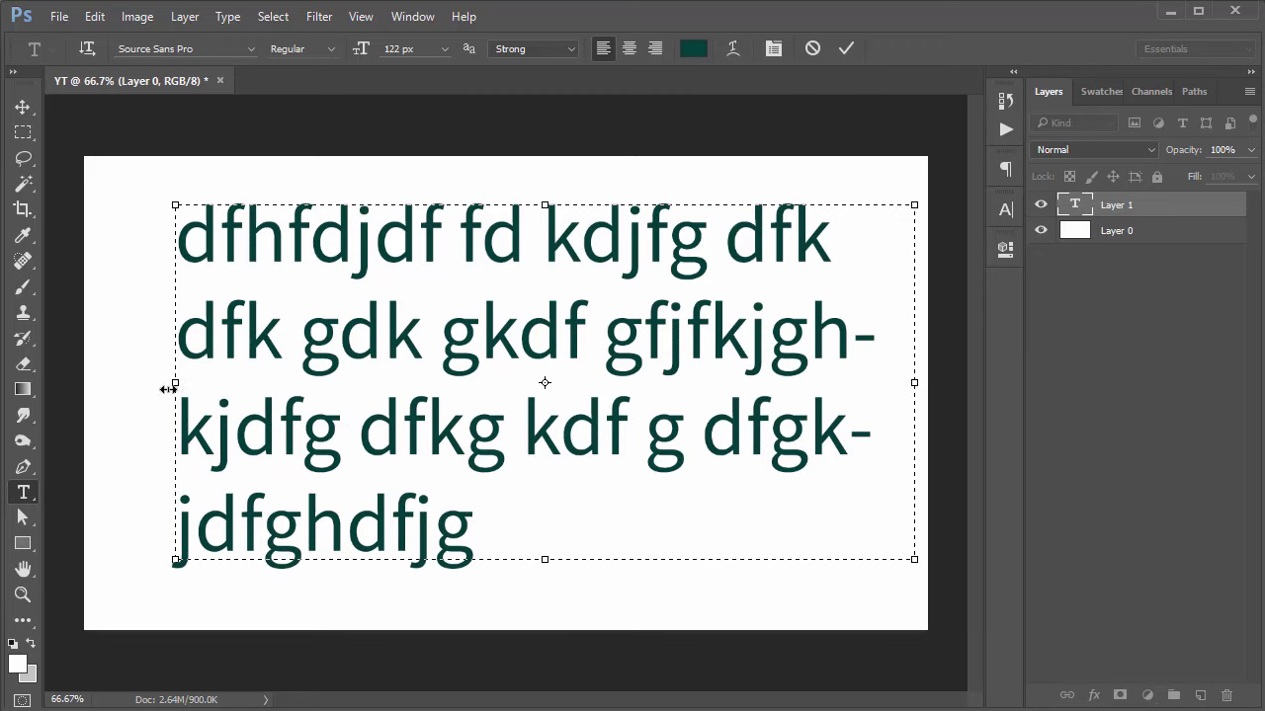
{"action": "left_click_drag", "start_coordinate": [168, 390], "coordinate": [121, 389]}
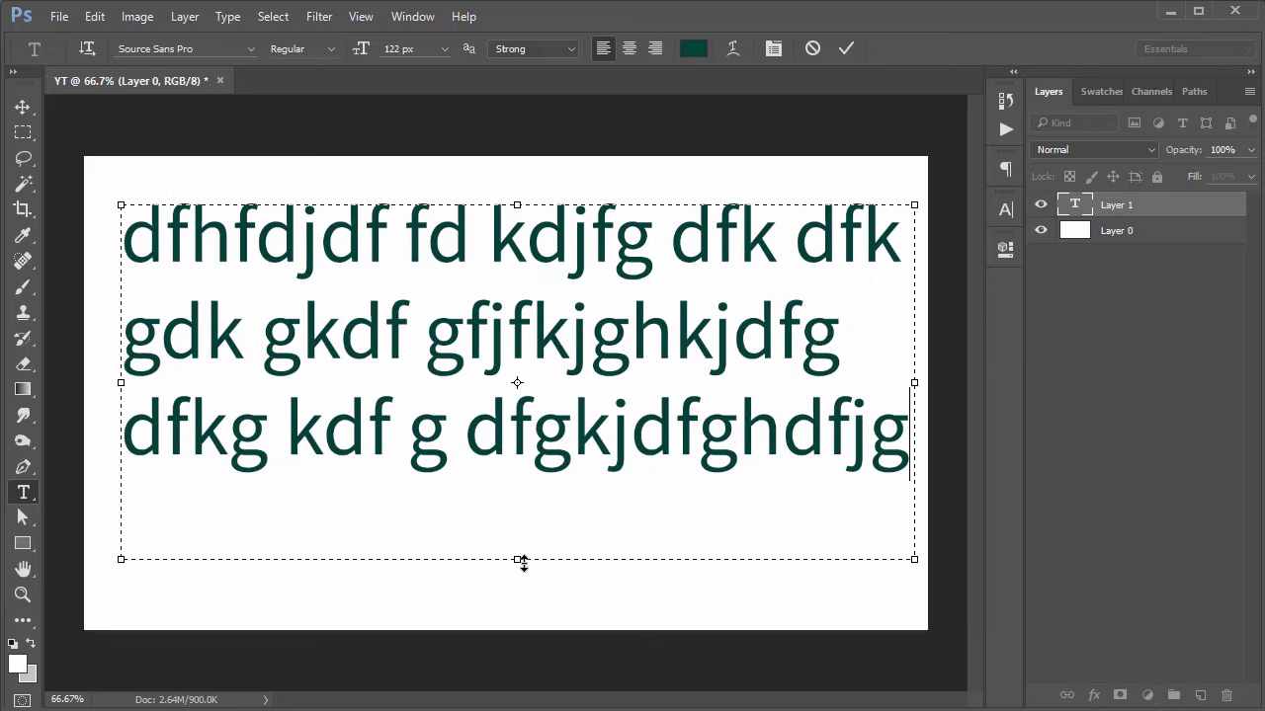
{"action": "left_click_drag", "start_coordinate": [523, 562], "coordinate": [513, 593]}
Step: Commit the random-letter paragraph and delete its type layer
{"action": "key", "text": "ctrl+Return"}
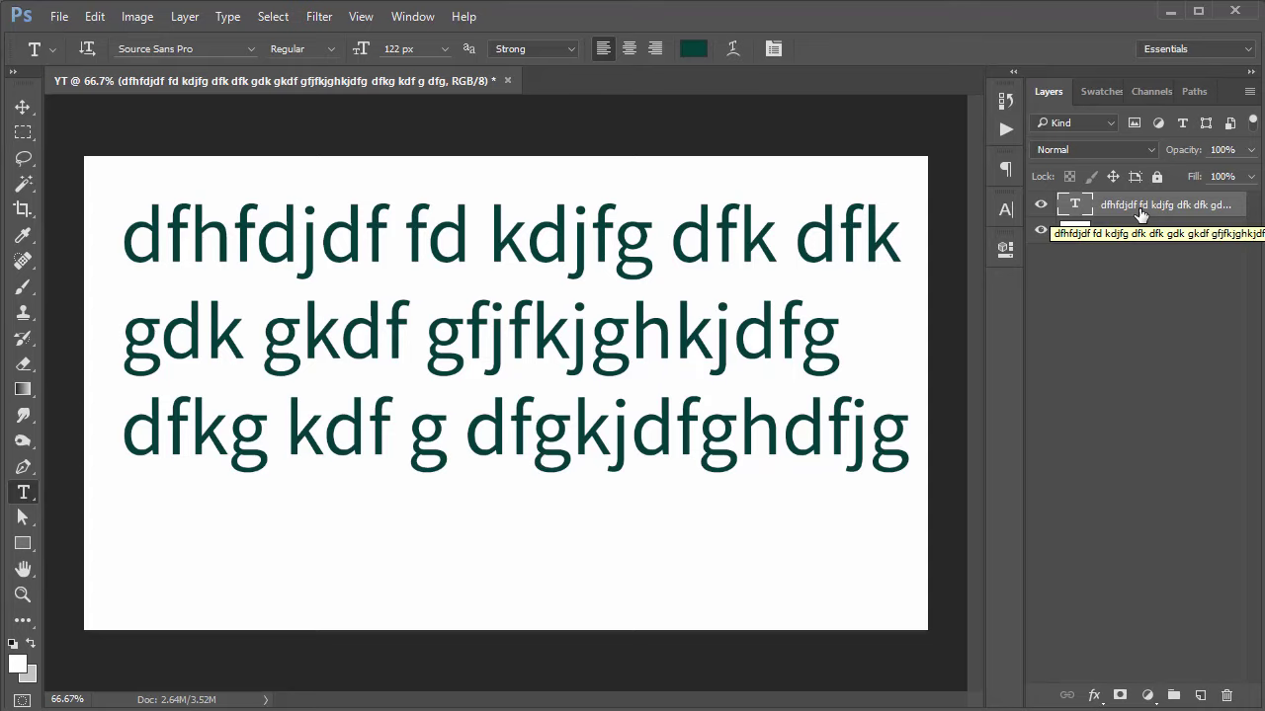
{"action": "key", "text": "Delete"}
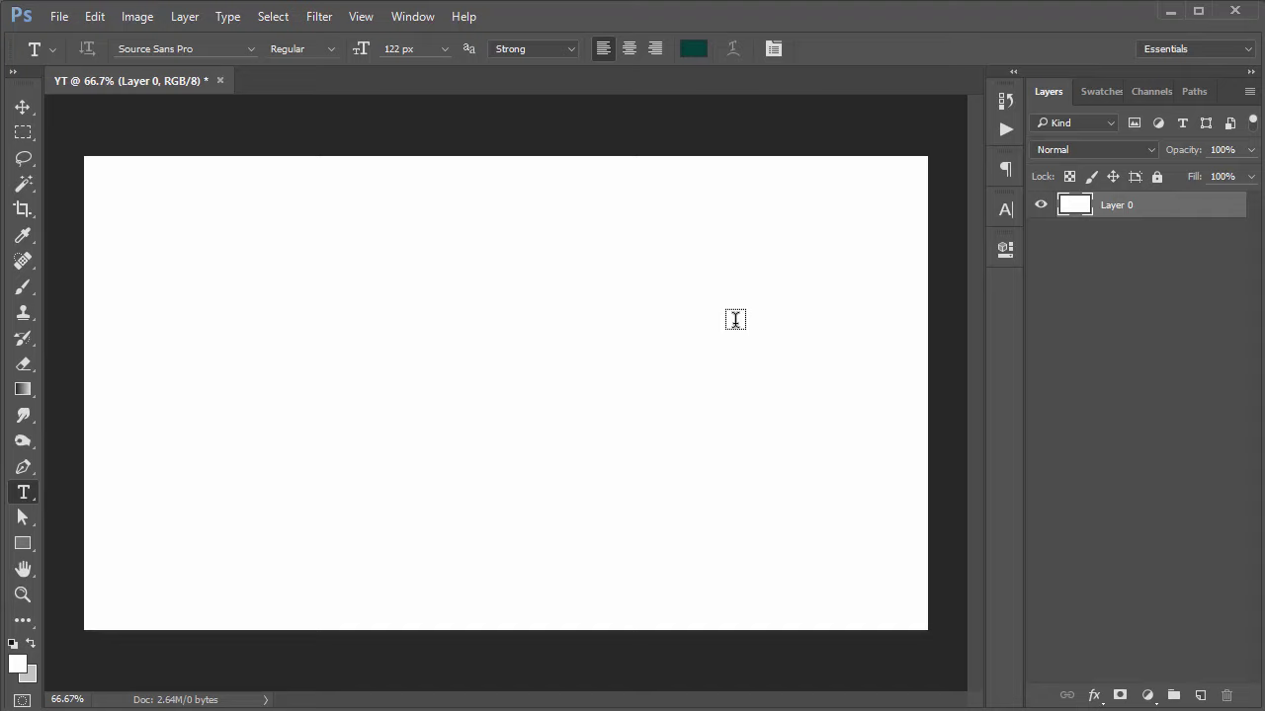
Step: Start a point text line reading 'I am TEXT'
{"action": "left_click", "coordinate": [318, 326]}
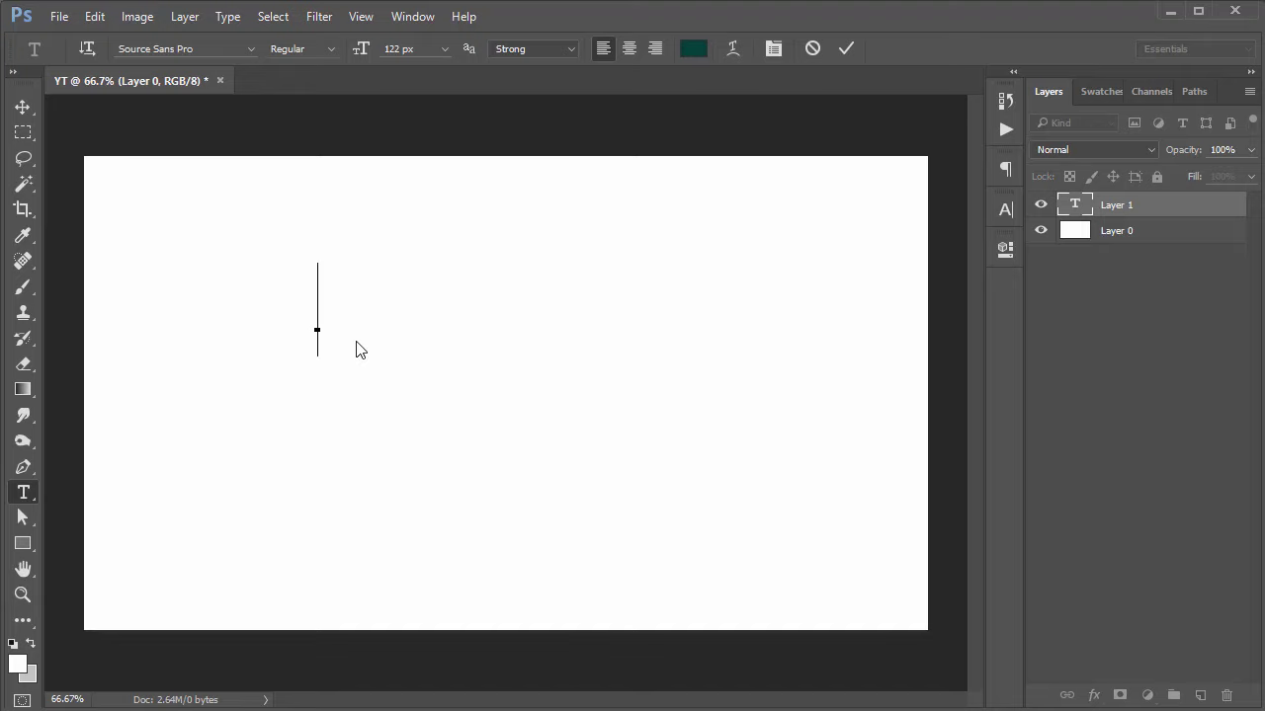
{"action": "type", "text": "TEXT"}
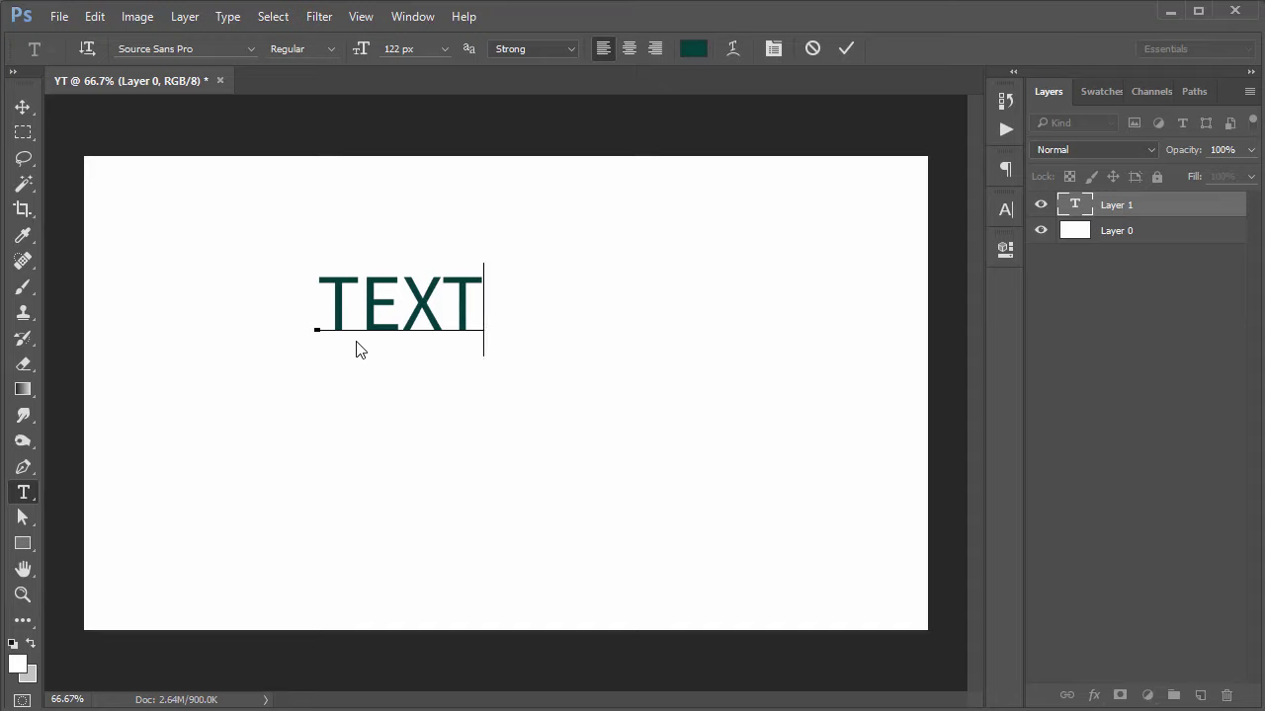
{"action": "key", "text": "ctrl+a"}
{"action": "type", "text": "I AM"}
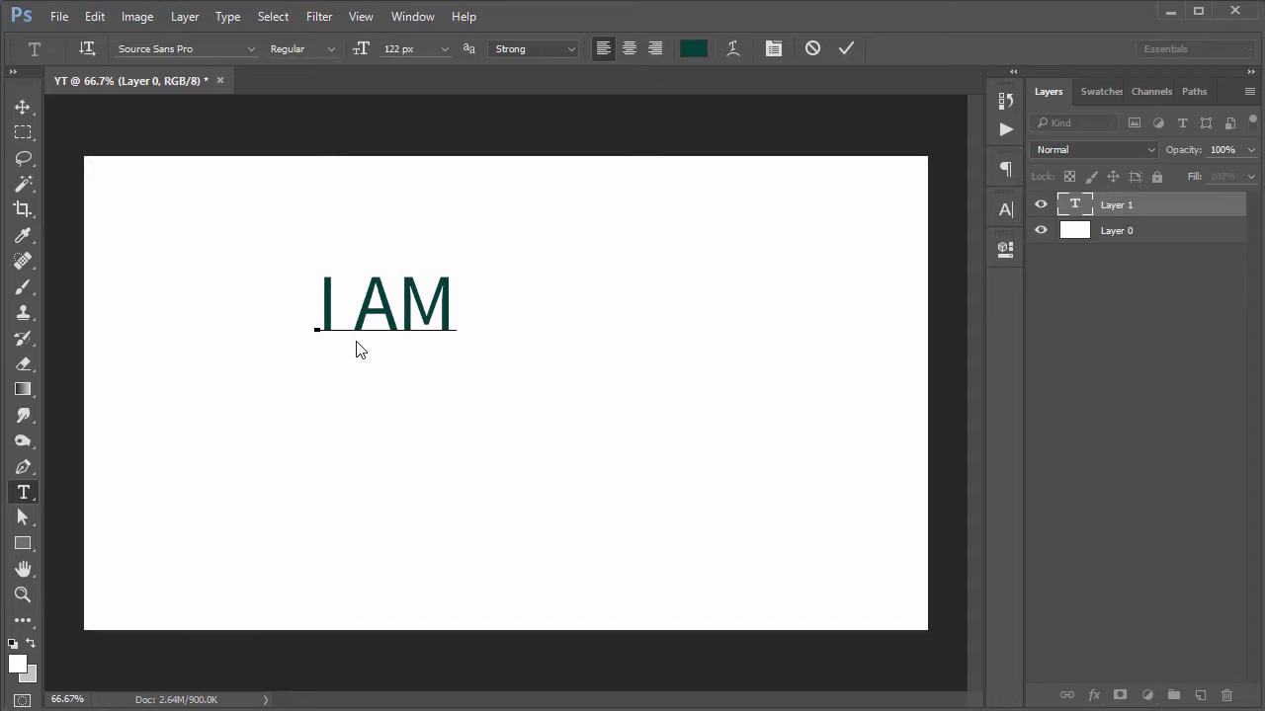
{"action": "type", "text": " TEXT"}
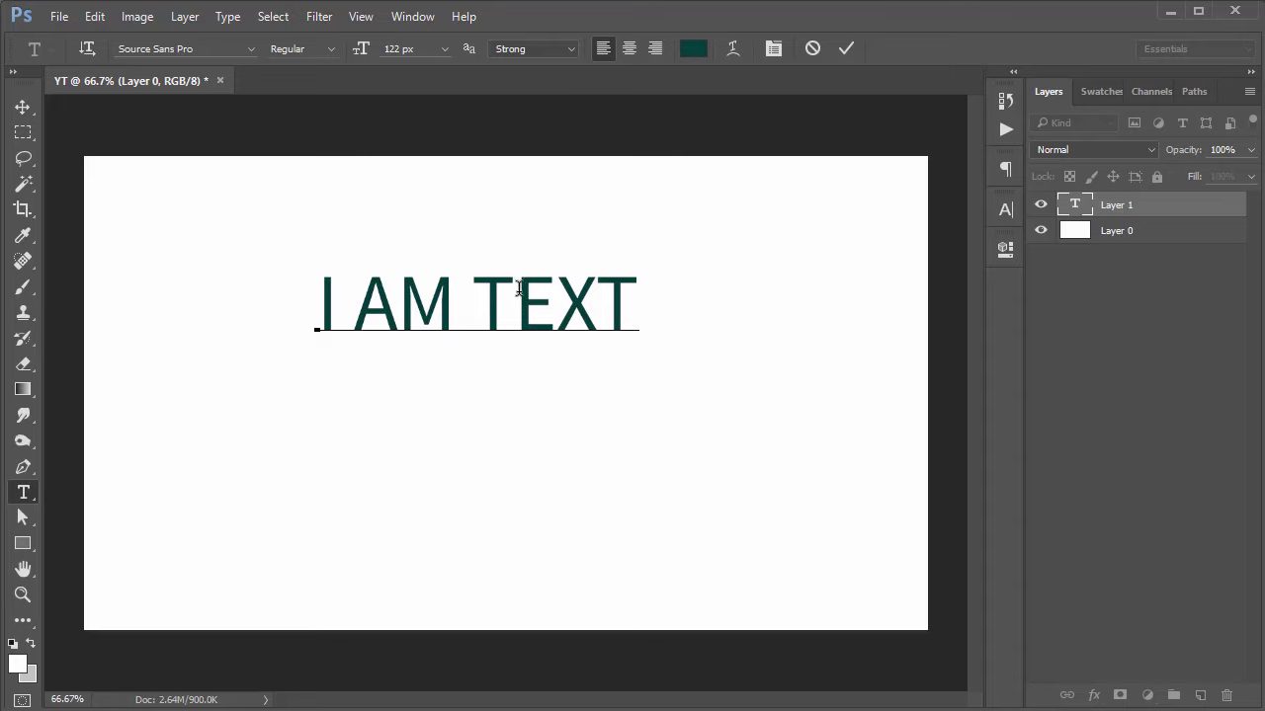
{"action": "left_click_drag", "start_coordinate": [450, 314], "coordinate": [242, 315]}
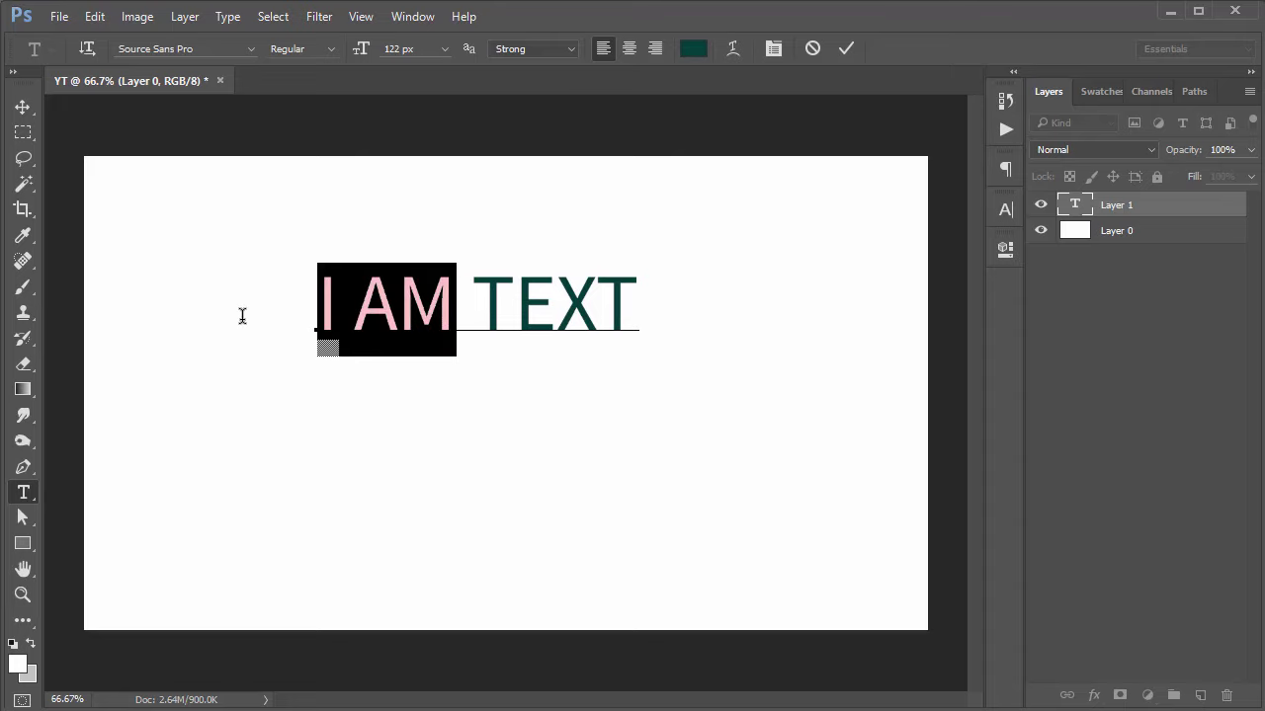
{"action": "type", "text": "I amn"}
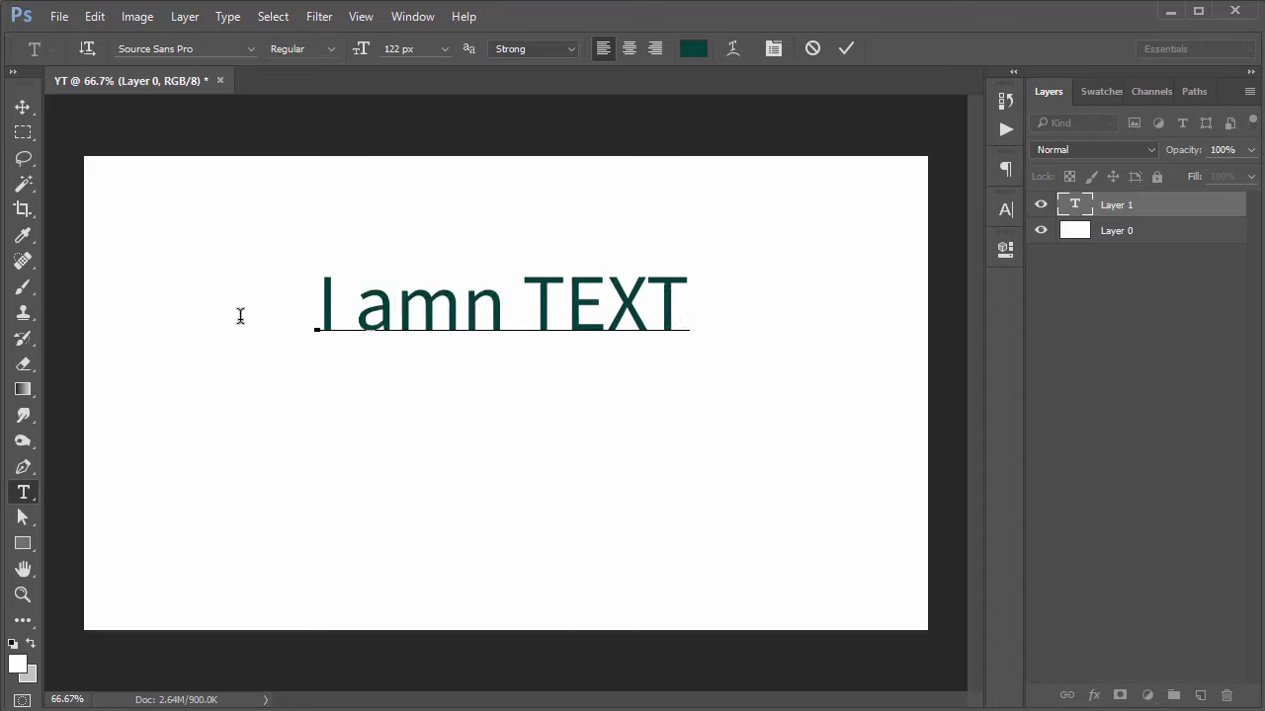
{"action": "type", "text": "\\\\"}
{"action": "key", "text": "BackSpace"}
{"action": "key", "text": "BackSpace"}
{"action": "key", "text": "BackSpace"}
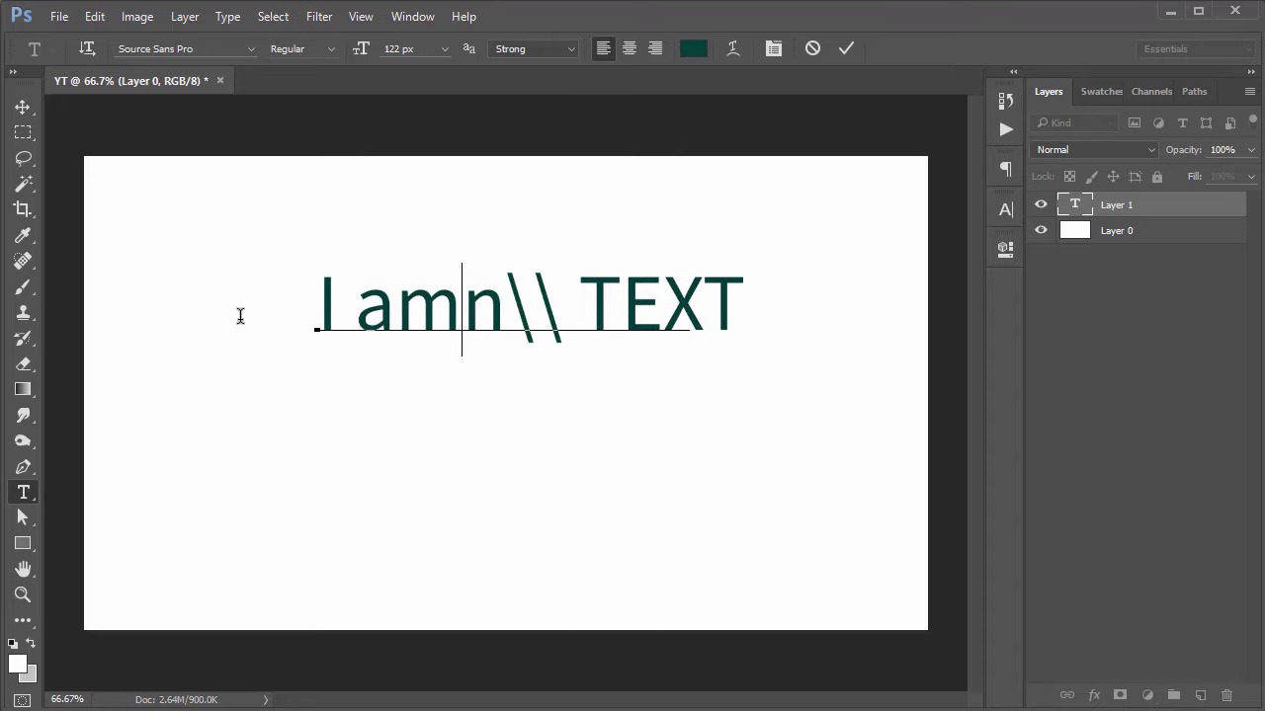
{"action": "key", "text": "BackSpace"}
{"action": "type", "text": "m"}
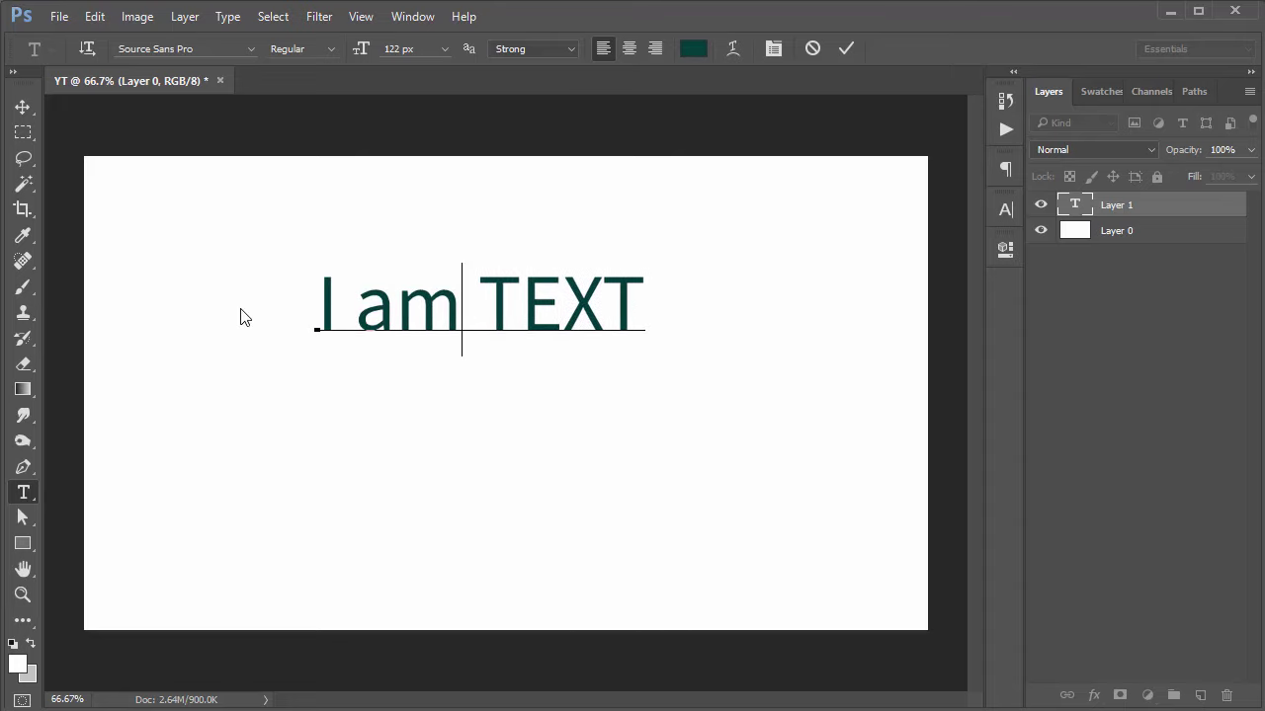
Step: Colour the words 'I am' teal
{"action": "left_click_drag", "start_coordinate": [464, 314], "coordinate": [267, 308]}
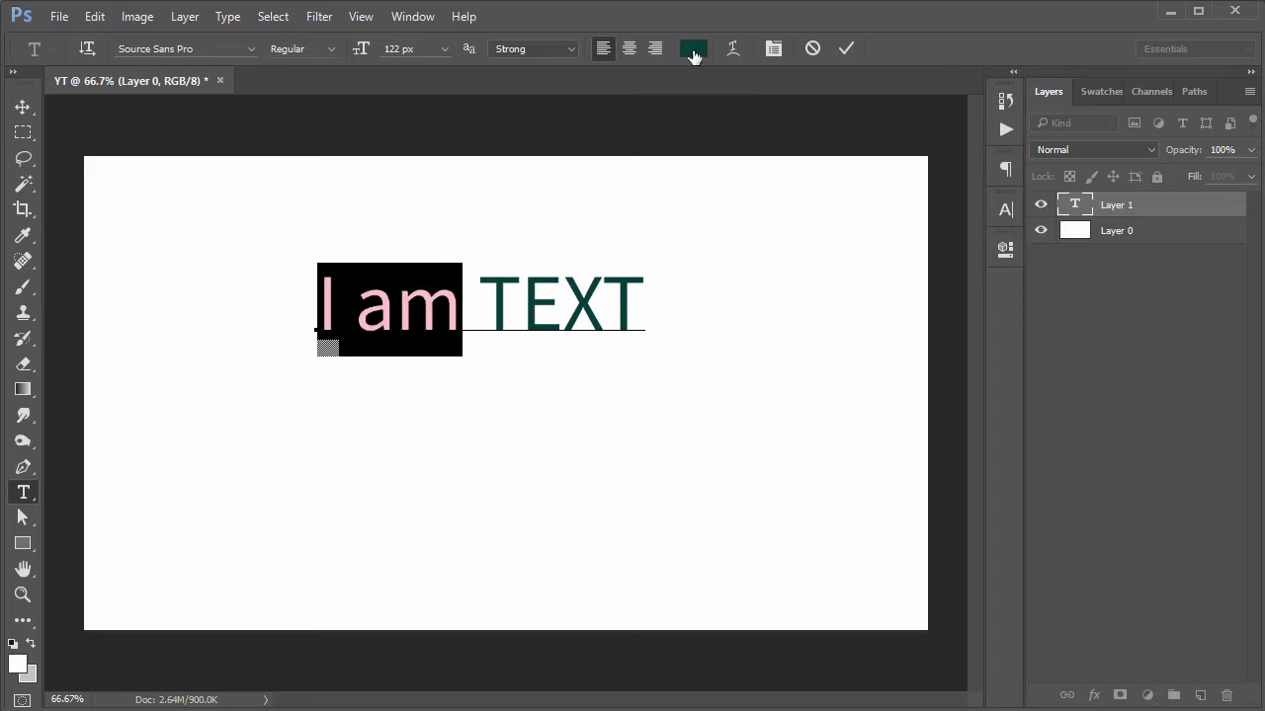
{"action": "left_click", "coordinate": [694, 51]}
{"action": "left_click", "coordinate": [1000, 307]}
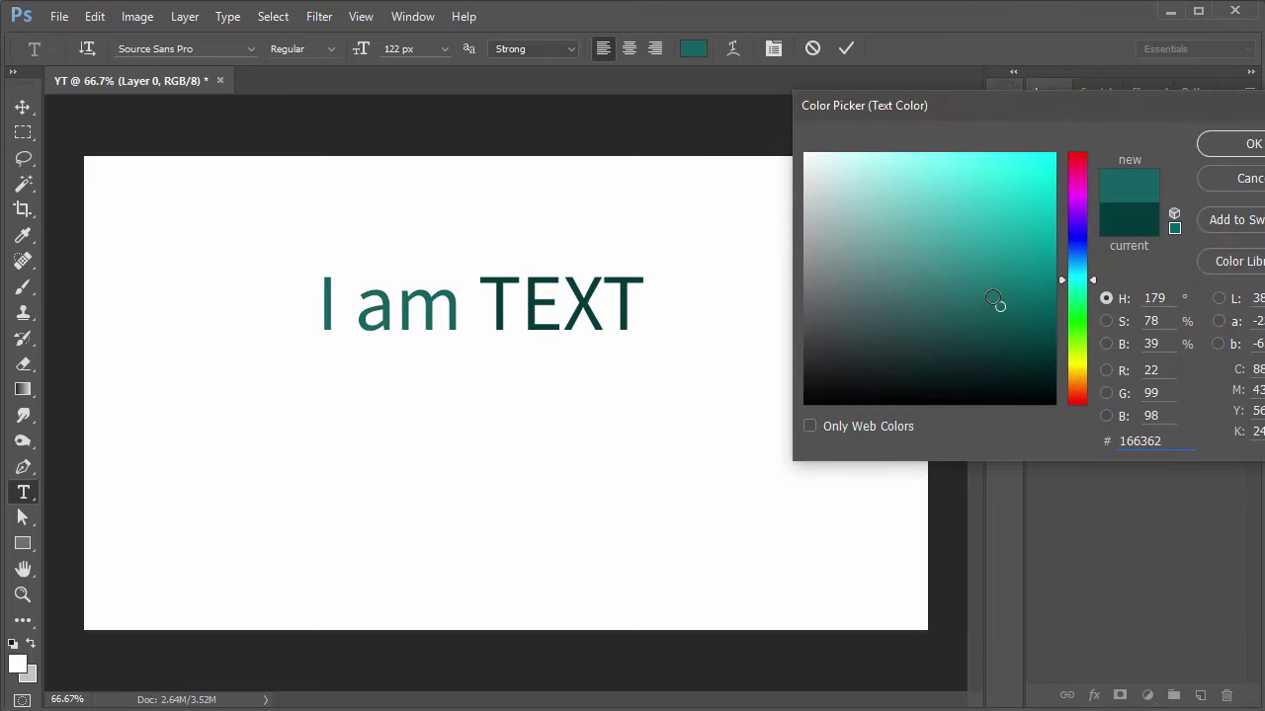
{"action": "left_click", "coordinate": [994, 289]}
{"action": "left_click", "coordinate": [1243, 143]}
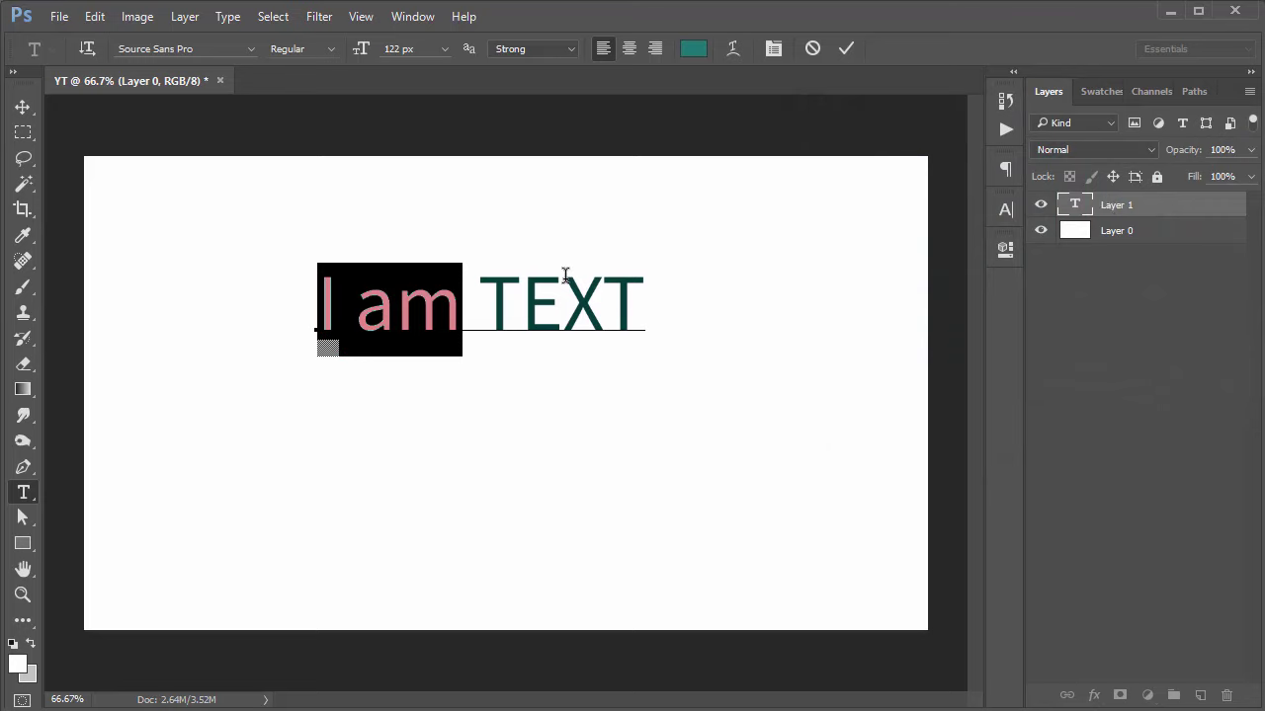
Step: Make the word TEXT bold and a saturated orange-brown
{"action": "key", "text": "Right"}
{"action": "key", "text": "shift+Right"}
{"action": "key", "text": "shift+Right"}
{"action": "key", "text": "shift+Right"}
{"action": "key", "text": "shift+Right"}
{"action": "left_click", "coordinate": [693, 48]}
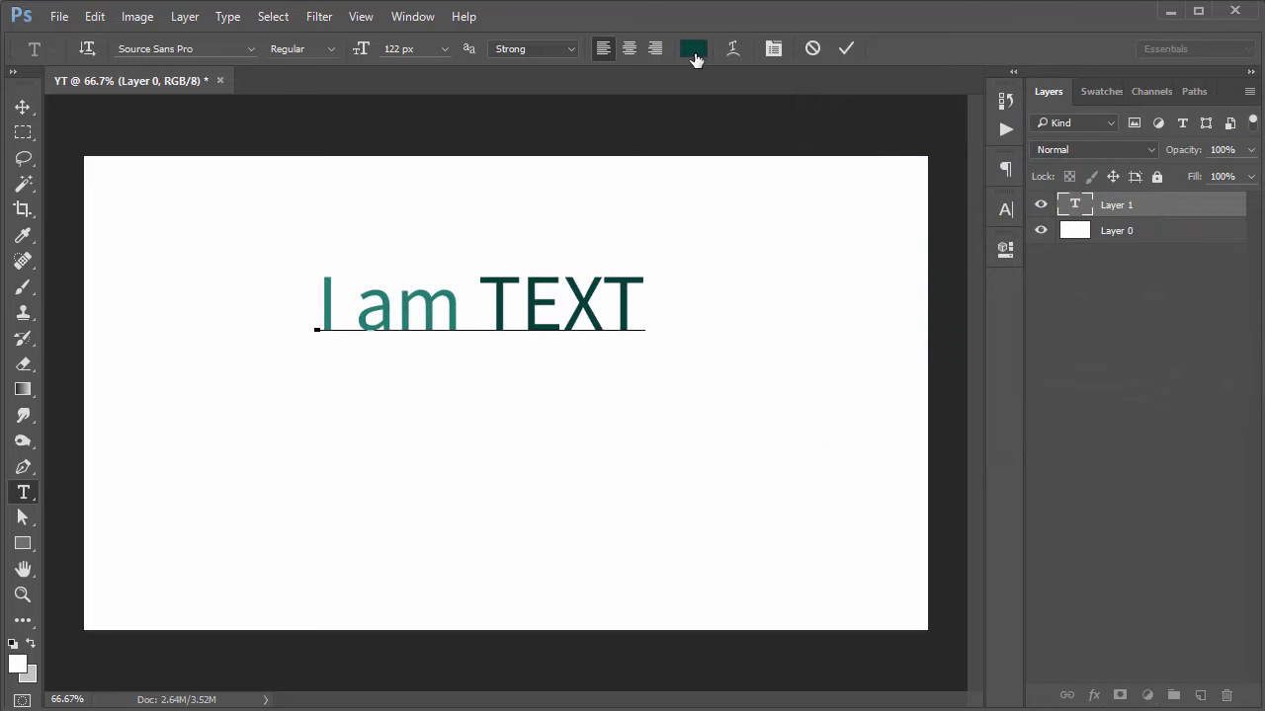
{"action": "left_click_drag", "start_coordinate": [1075, 279], "coordinate": [1077, 402]}
{"action": "left_click", "coordinate": [1017, 233]}
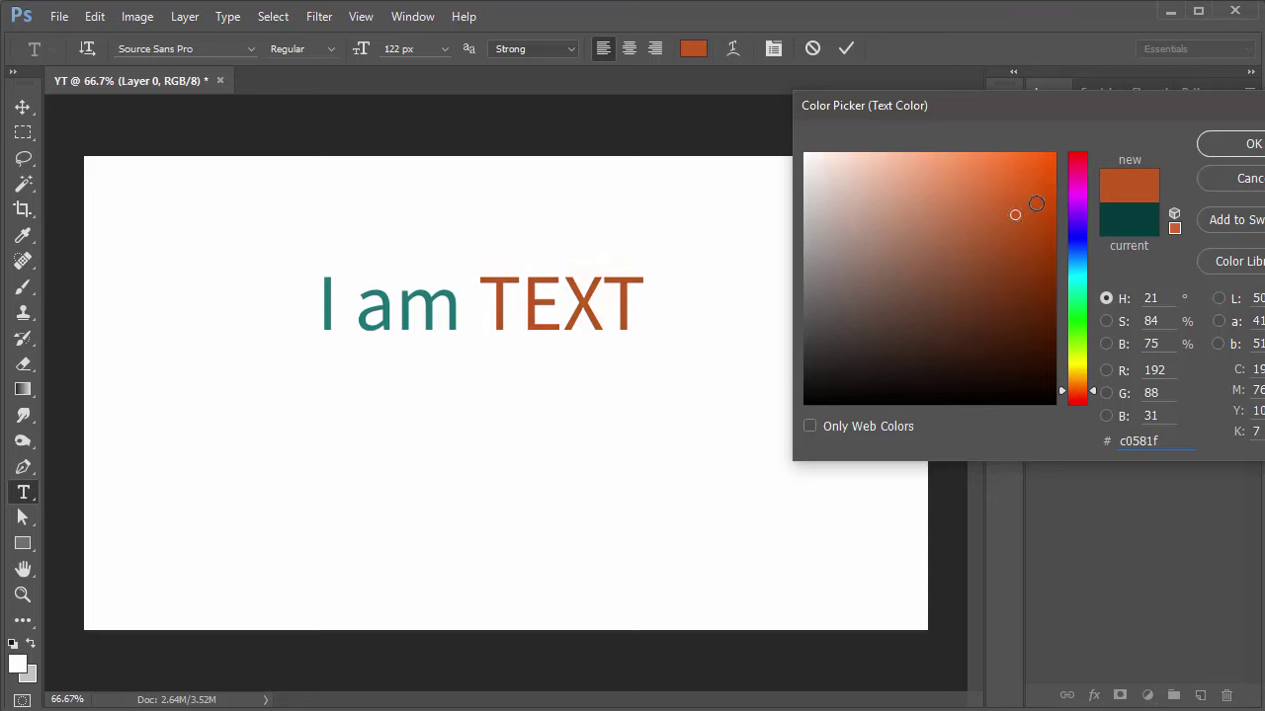
{"action": "left_click", "coordinate": [1247, 143]}
{"action": "left_click", "coordinate": [326, 59]}
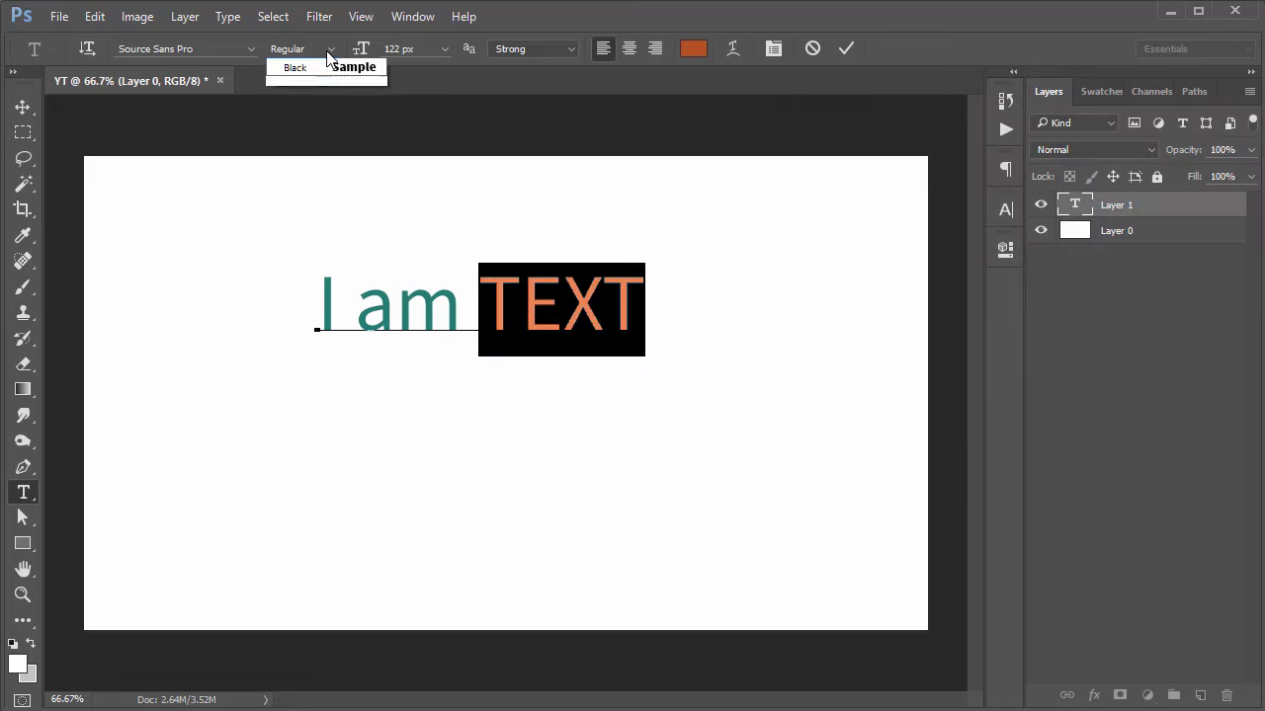
{"action": "left_click", "coordinate": [302, 126]}
Step: Delete 'I am' so only TEXT remains
{"action": "left_click", "coordinate": [458, 295]}
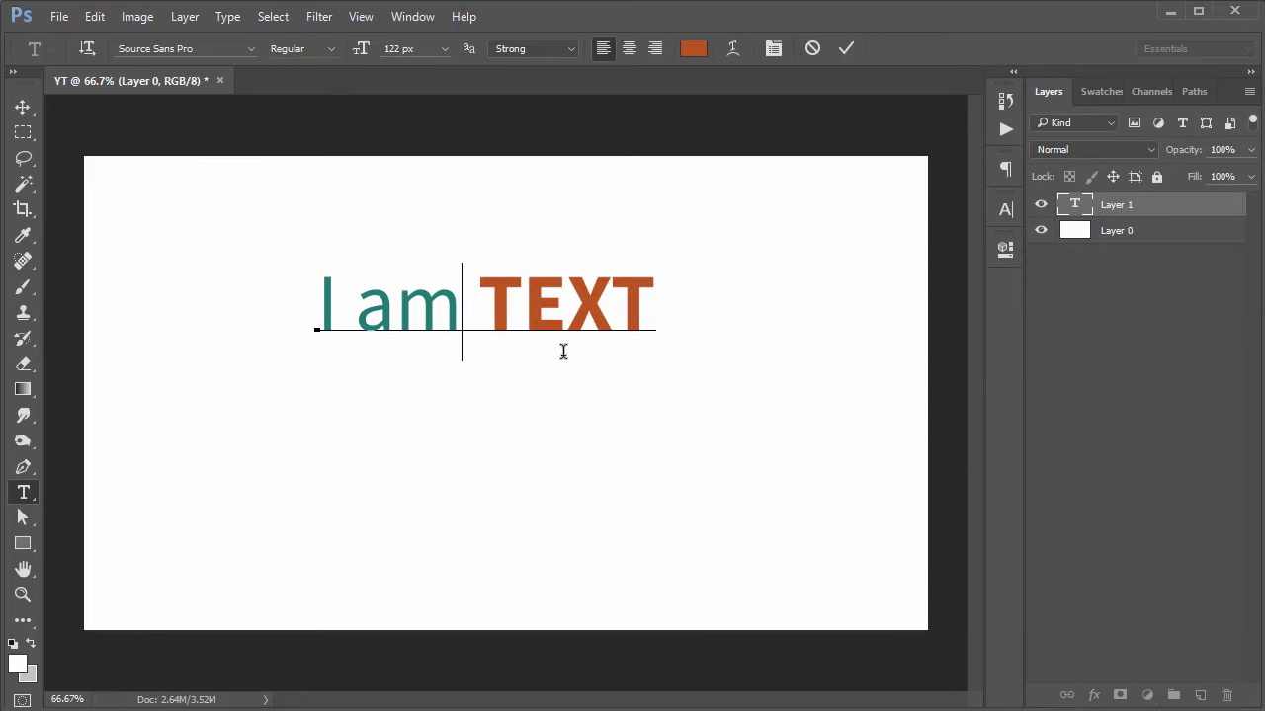
{"action": "key", "text": "shift+Home"}
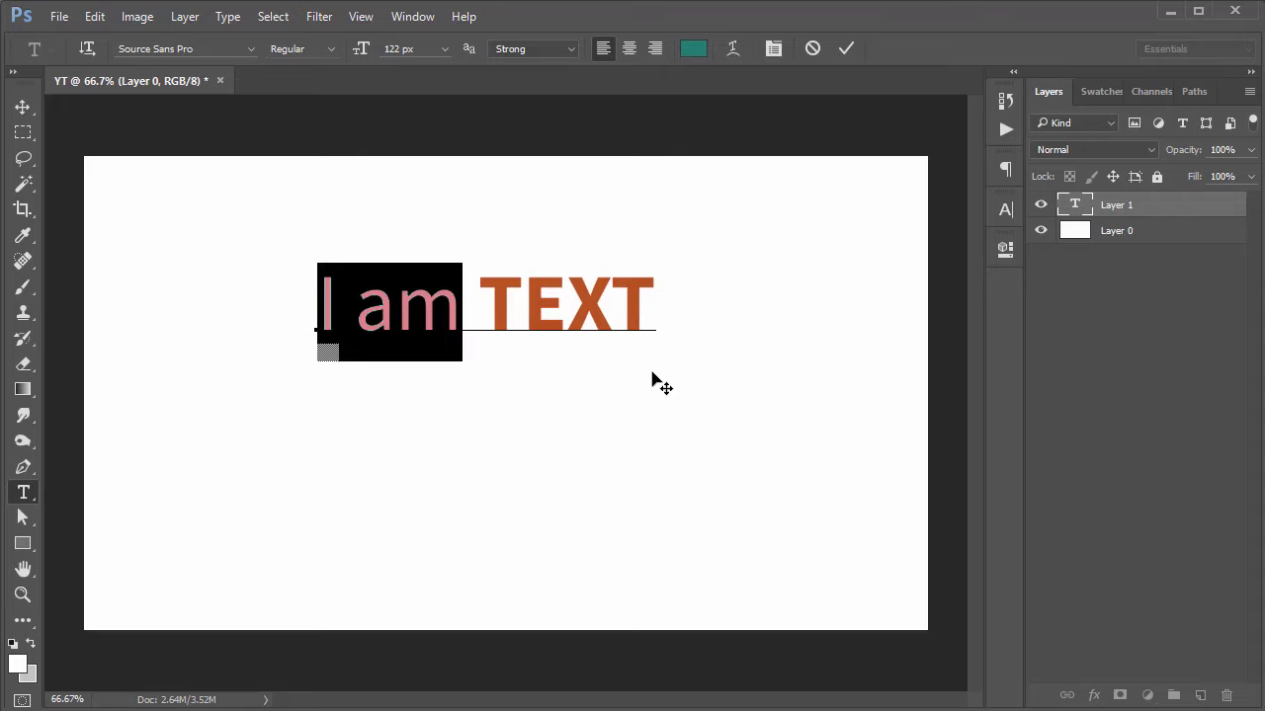
{"action": "key", "text": "BackSpace"}
Step: Replace TEXT with 'MY LOGO' and make LOGO bold
{"action": "key", "text": "ctrl+a"}
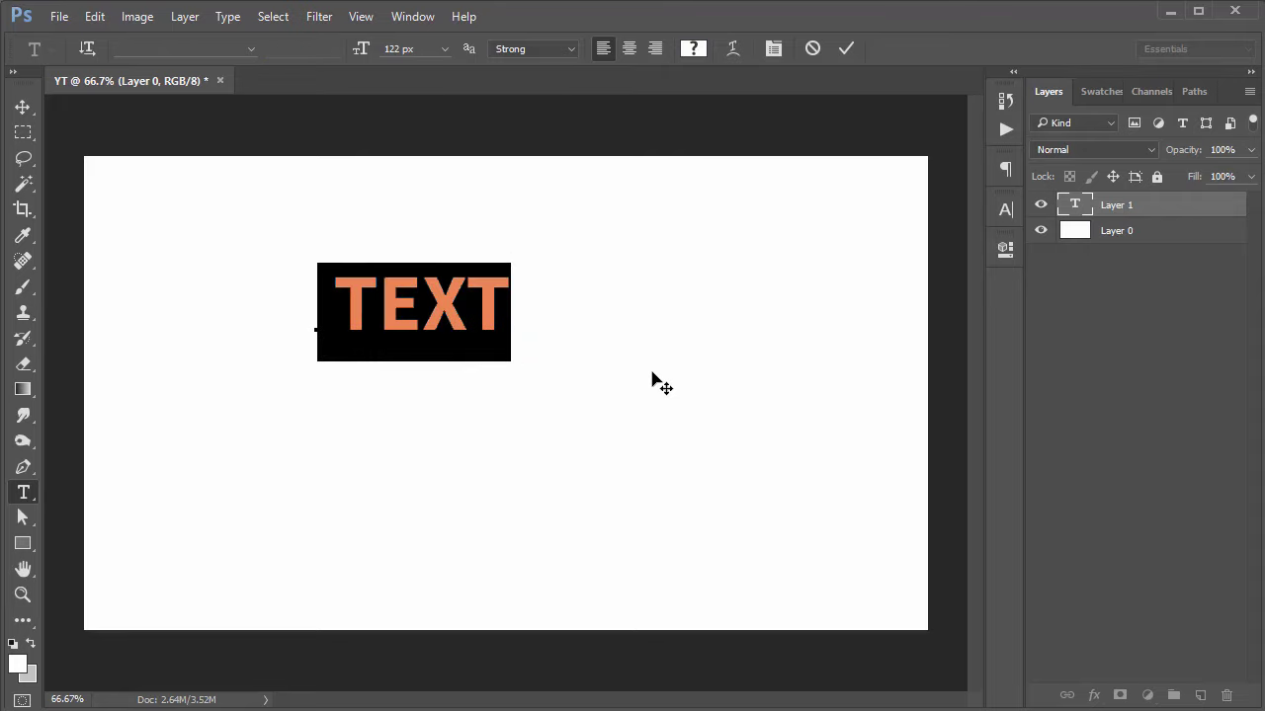
{"action": "type", "text": "MY"}
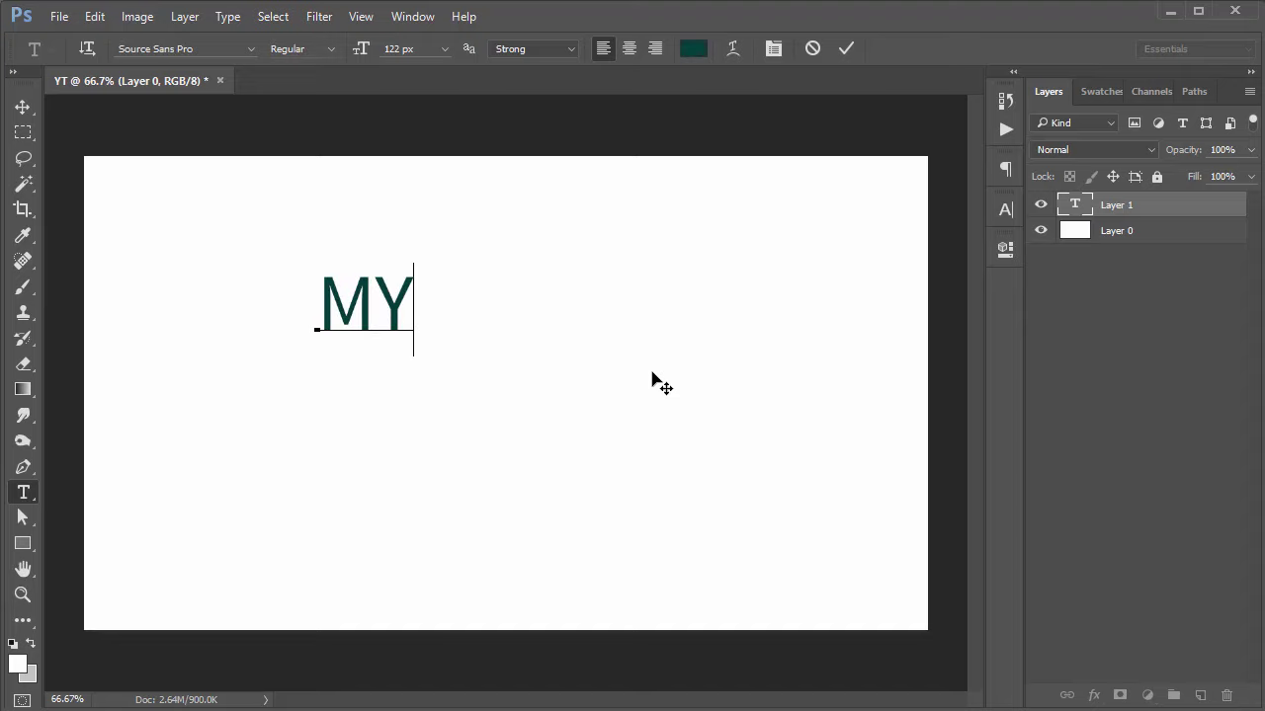
{"action": "type", "text": " LOGO"}
{"action": "key", "text": "ctrl+shift+Left"}
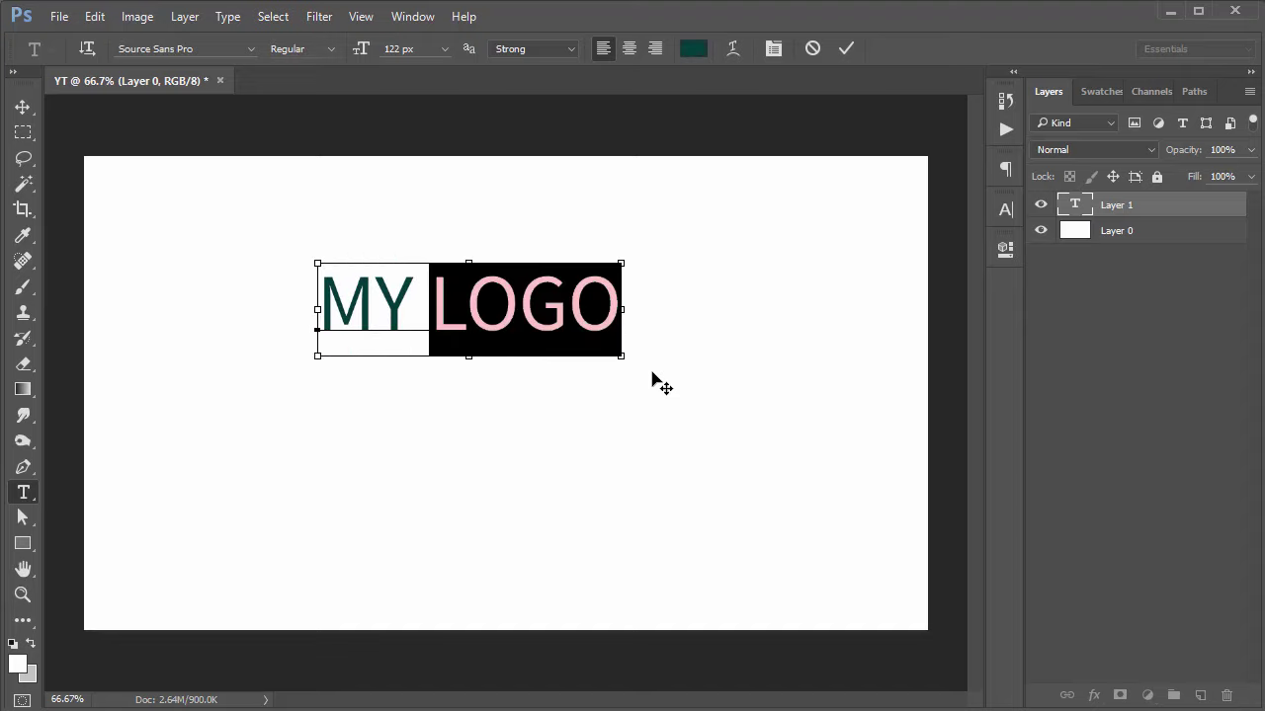
{"action": "left_click", "coordinate": [329, 52]}
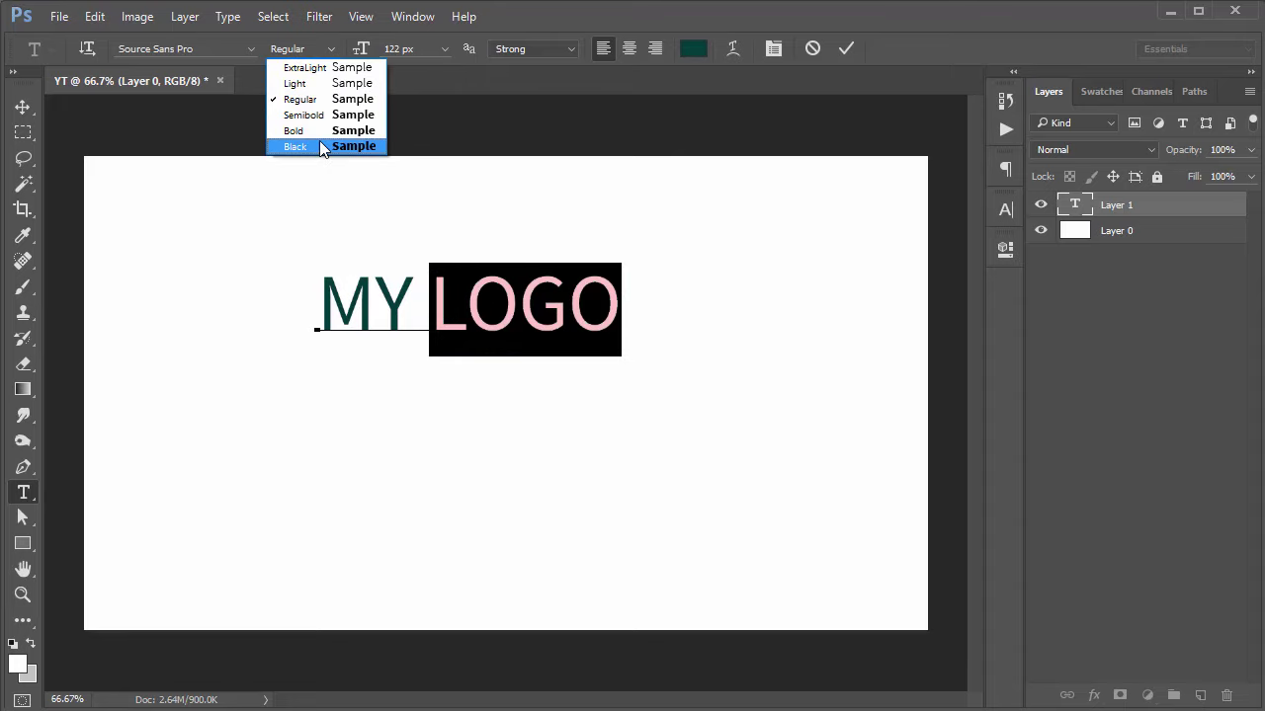
{"action": "left_click", "coordinate": [316, 128]}
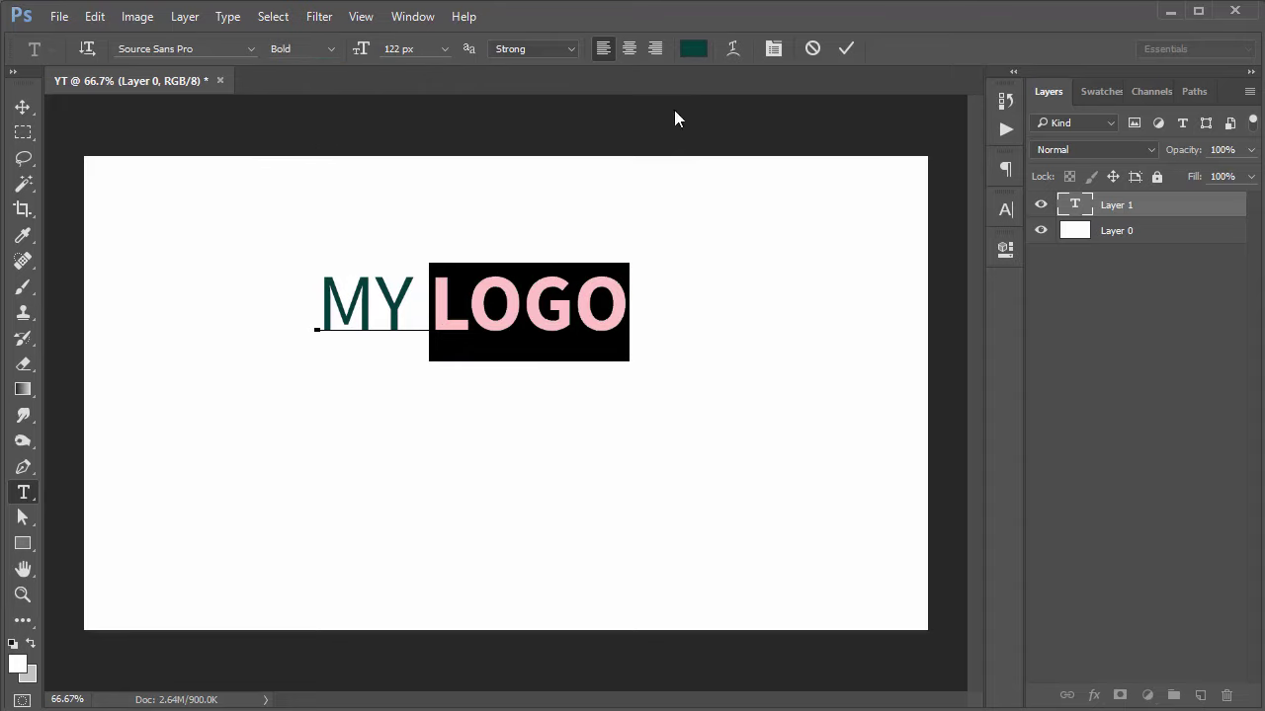
Step: Colour LOGO bright orange #ee6c32
{"action": "left_click", "coordinate": [692, 50]}
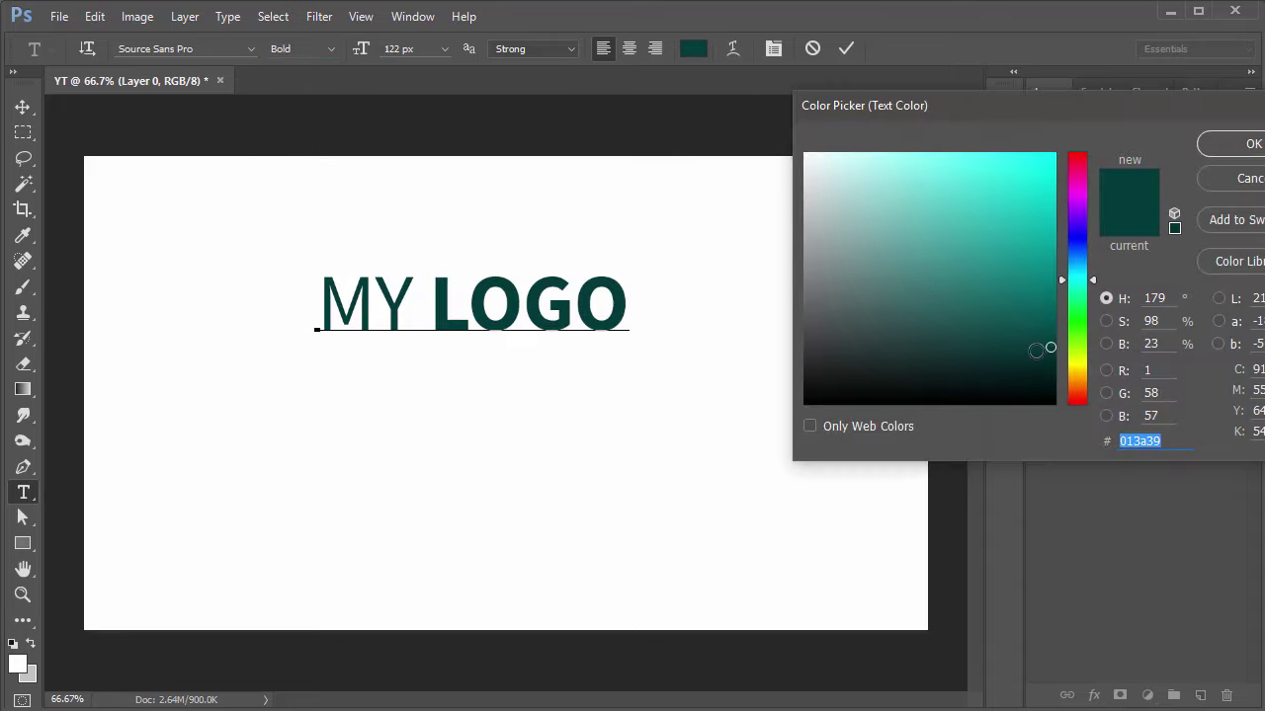
{"action": "mouse_move", "coordinate": [1087, 266]}
{"action": "left_mouse_down"}
{"action": "mouse_move", "coordinate": [1077, 405]}
{"action": "mouse_move", "coordinate": [1077, 394]}
{"action": "left_mouse_up"}
{"action": "left_click_drag", "start_coordinate": [1028, 197], "coordinate": [1005, 155]}
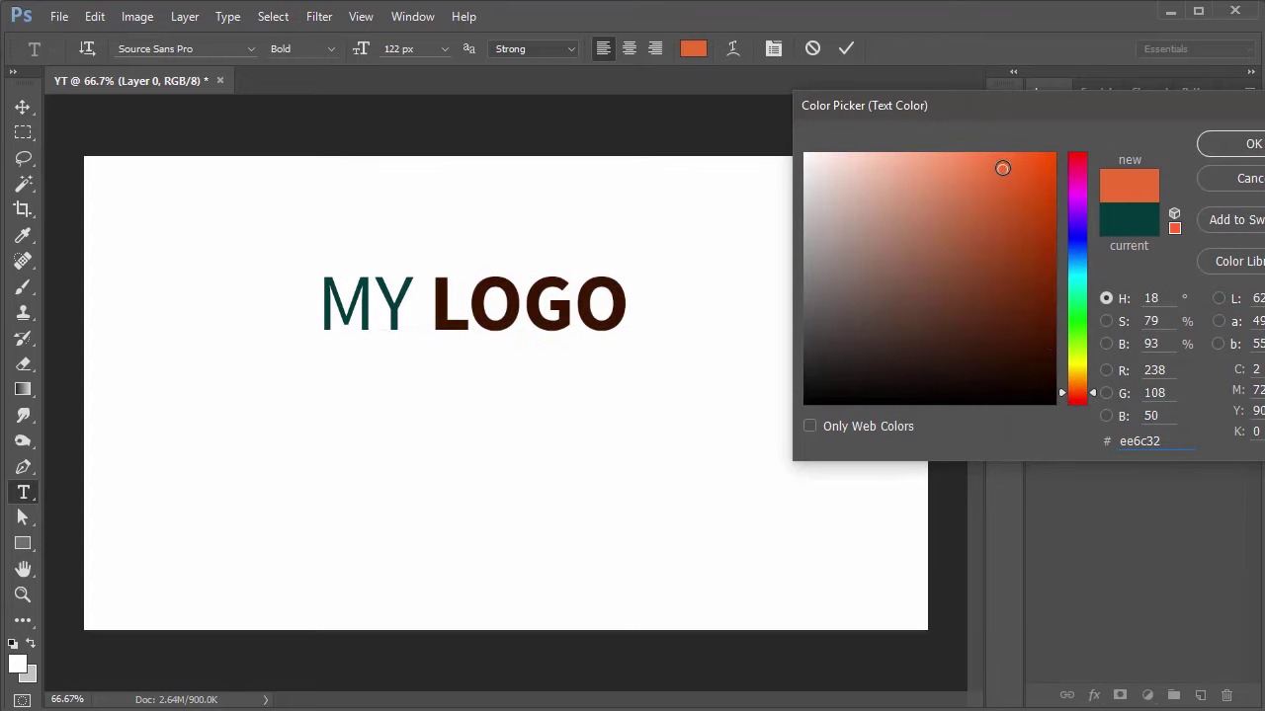
{"action": "left_click", "coordinate": [1225, 146]}
{"action": "key", "text": "Left"}
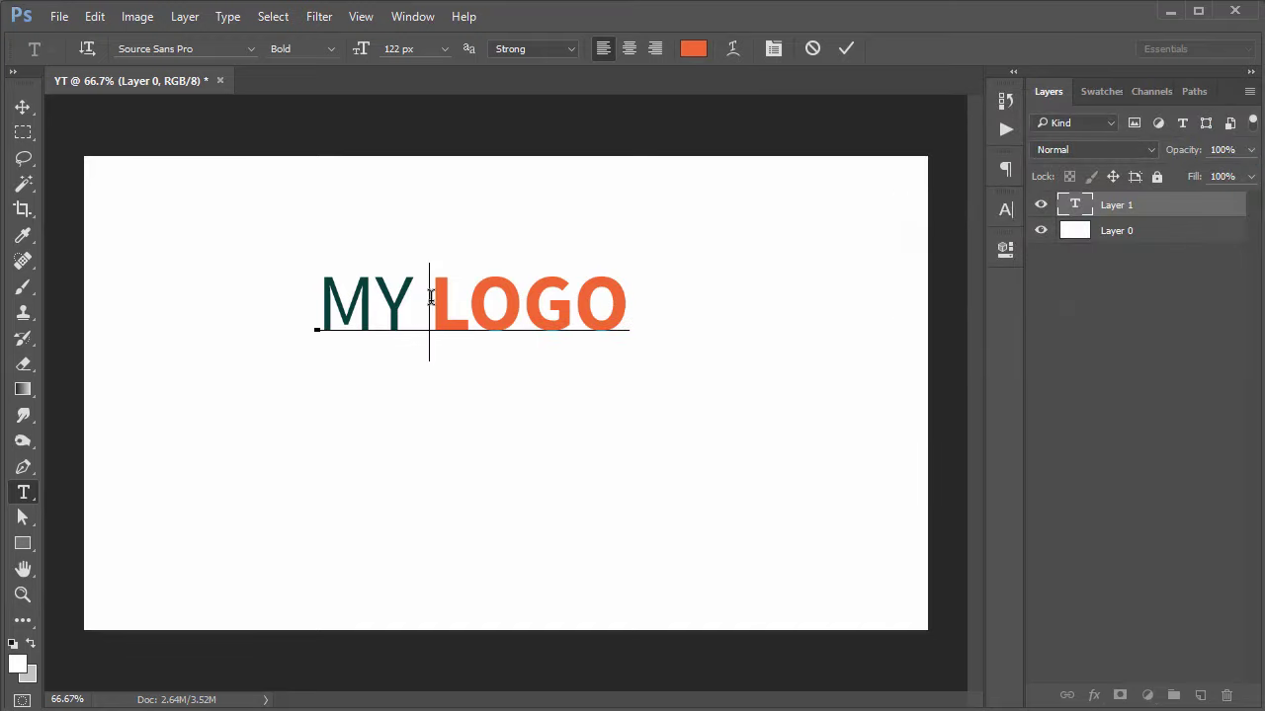
Step: Retype MY and try the ExtraLight and then Semibold weights on it
{"action": "key", "text": "shift+Home"}
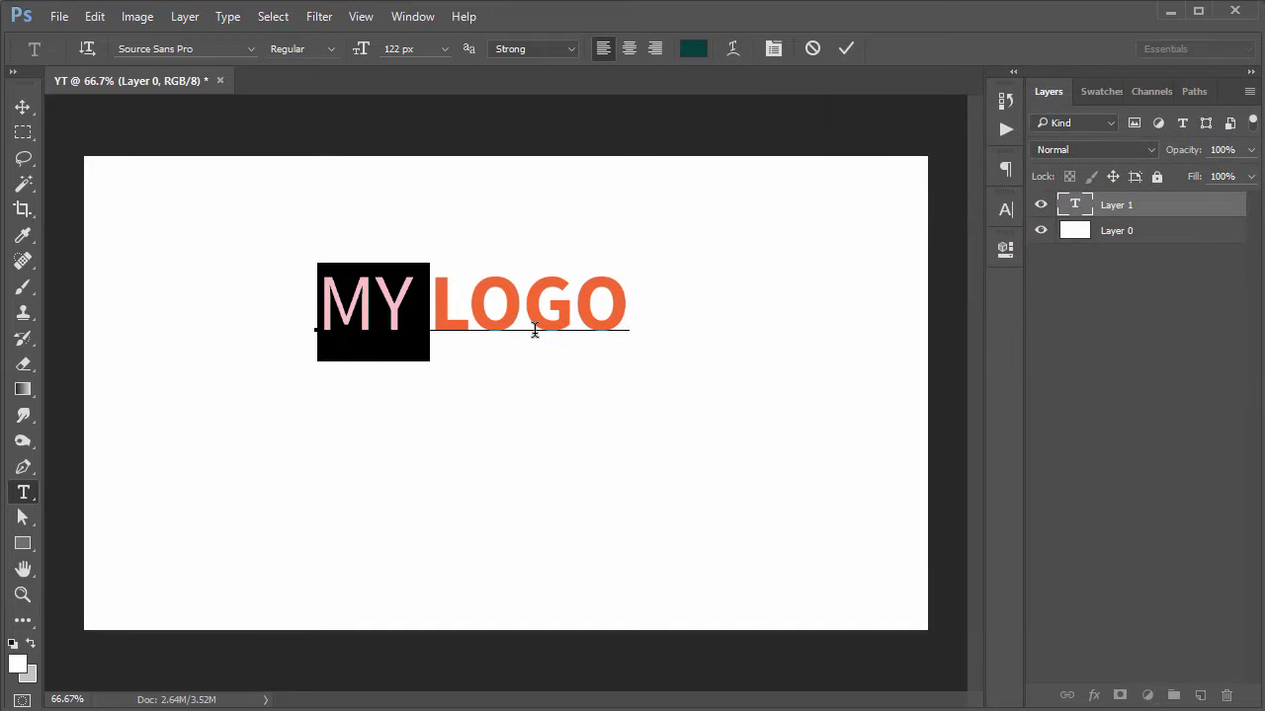
{"action": "type", "text": "MY"}
{"action": "key", "text": "shift+Left"}
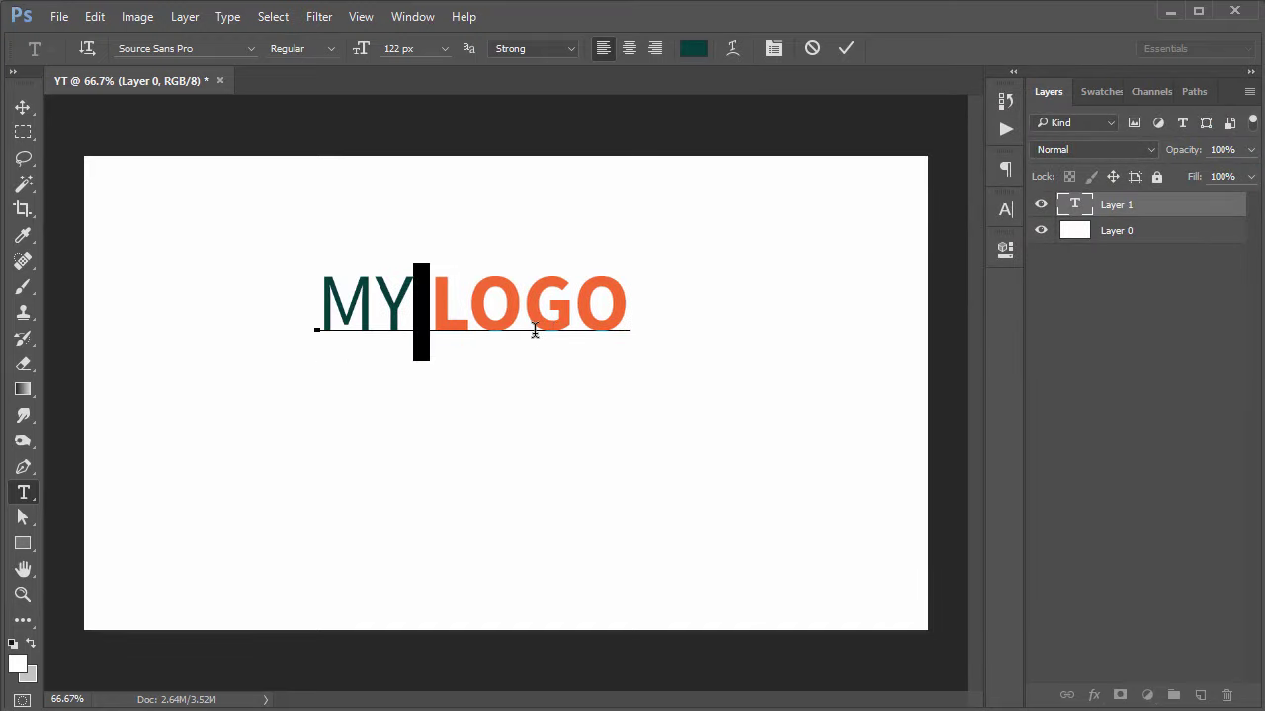
{"action": "key", "text": "shift+Home"}
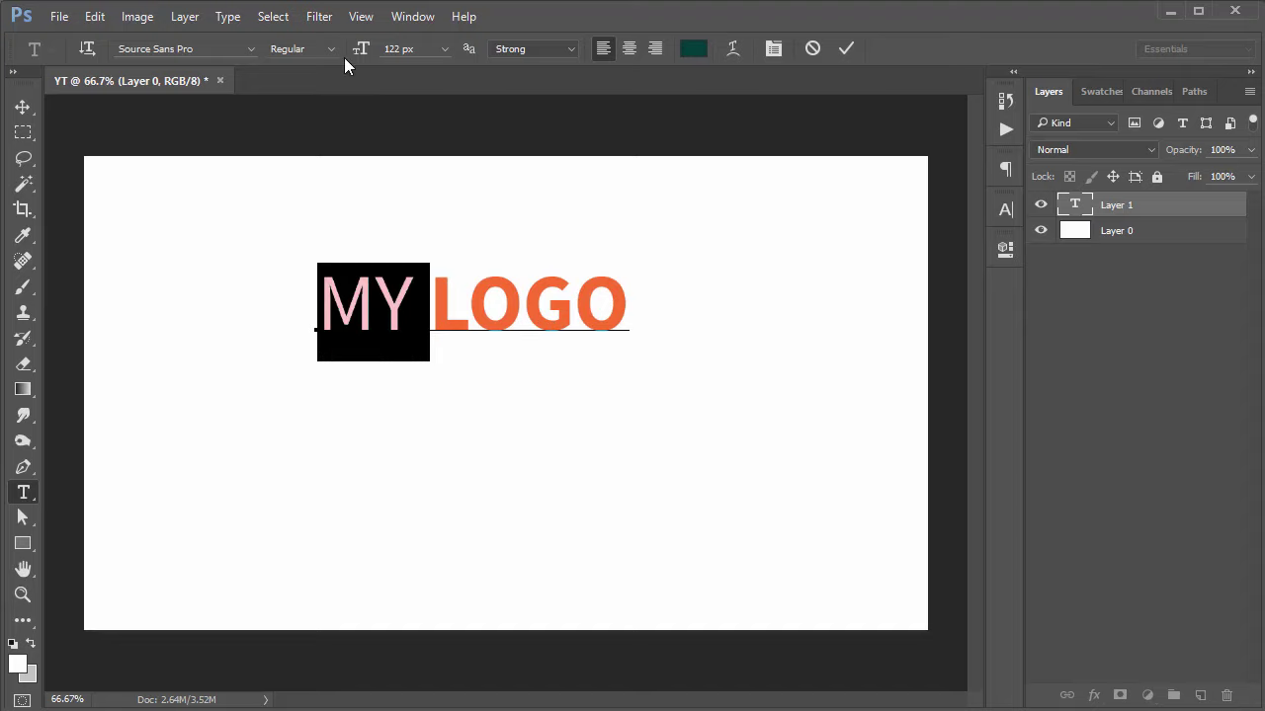
{"action": "left_click", "coordinate": [331, 48]}
{"action": "left_click", "coordinate": [316, 62]}
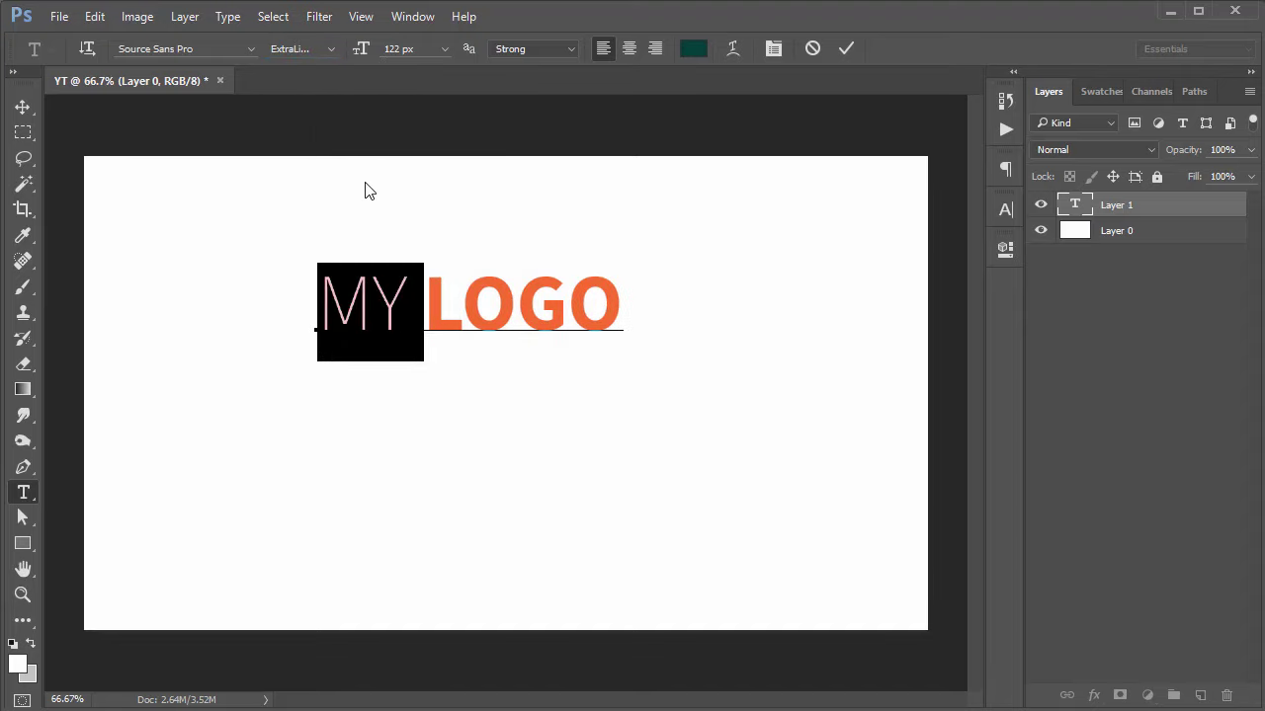
{"action": "left_click", "coordinate": [338, 49]}
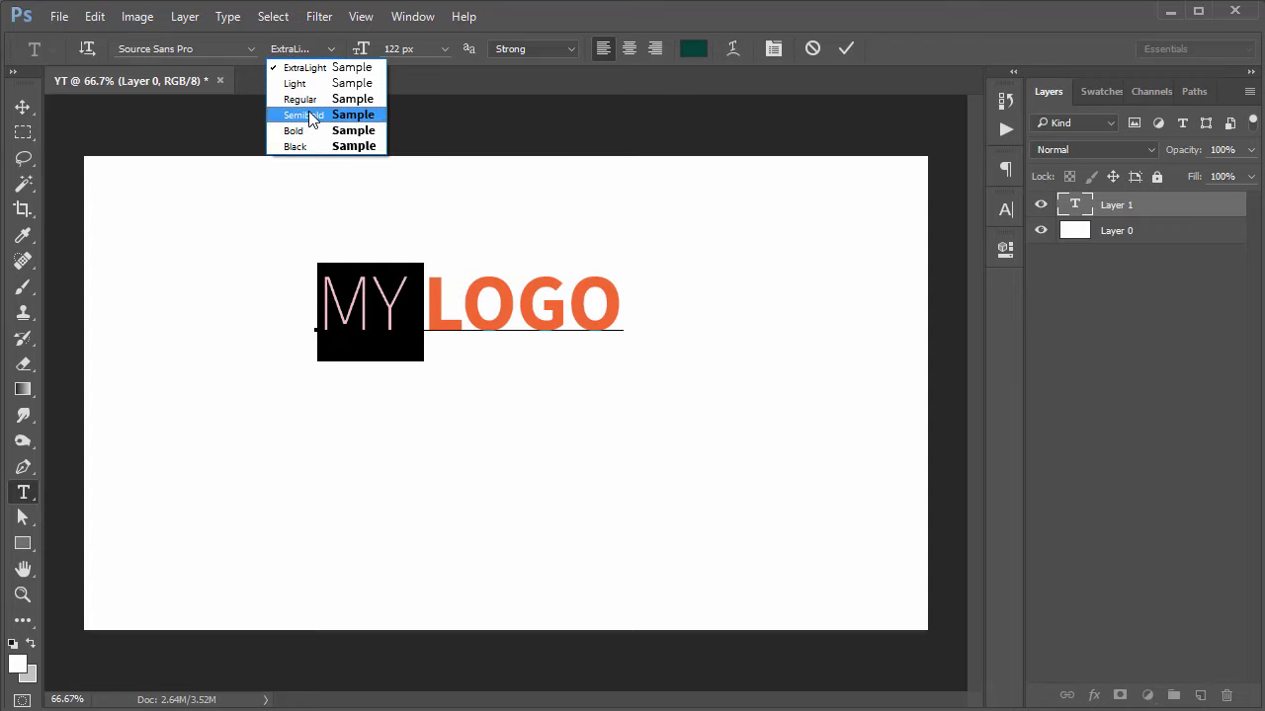
{"action": "left_click", "coordinate": [306, 114]}
{"action": "left_click", "coordinate": [531, 348]}
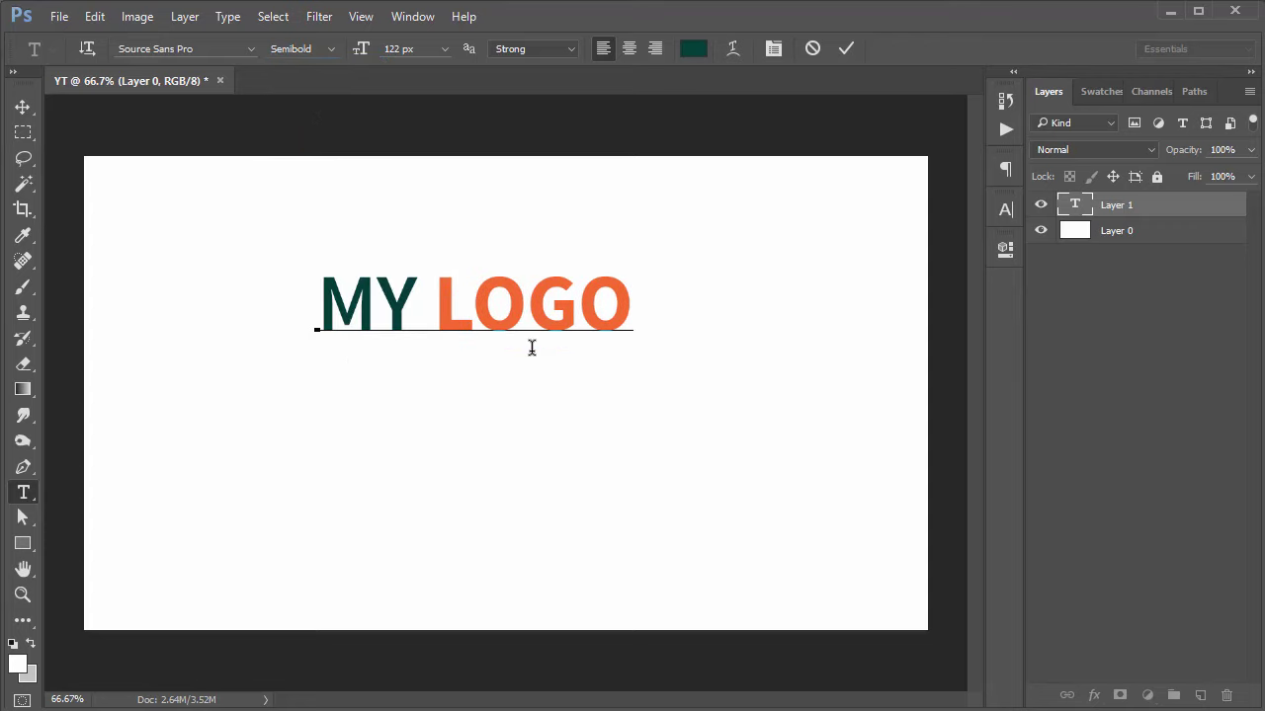
{"action": "left_click_drag", "start_coordinate": [421, 316], "coordinate": [269, 297]}
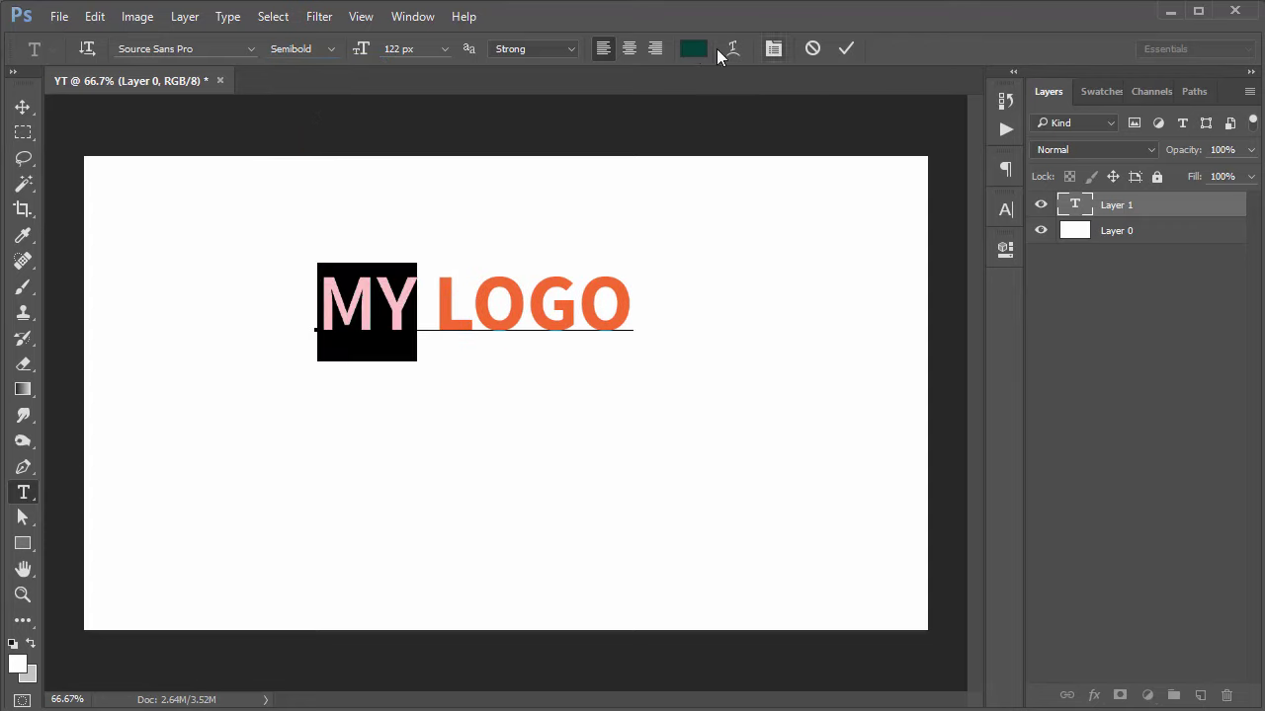
Step: Colour MY dark grey #242424
{"action": "left_click", "coordinate": [699, 49]}
{"action": "left_click", "coordinate": [437, 205]}
{"action": "left_click", "coordinate": [822, 400]}
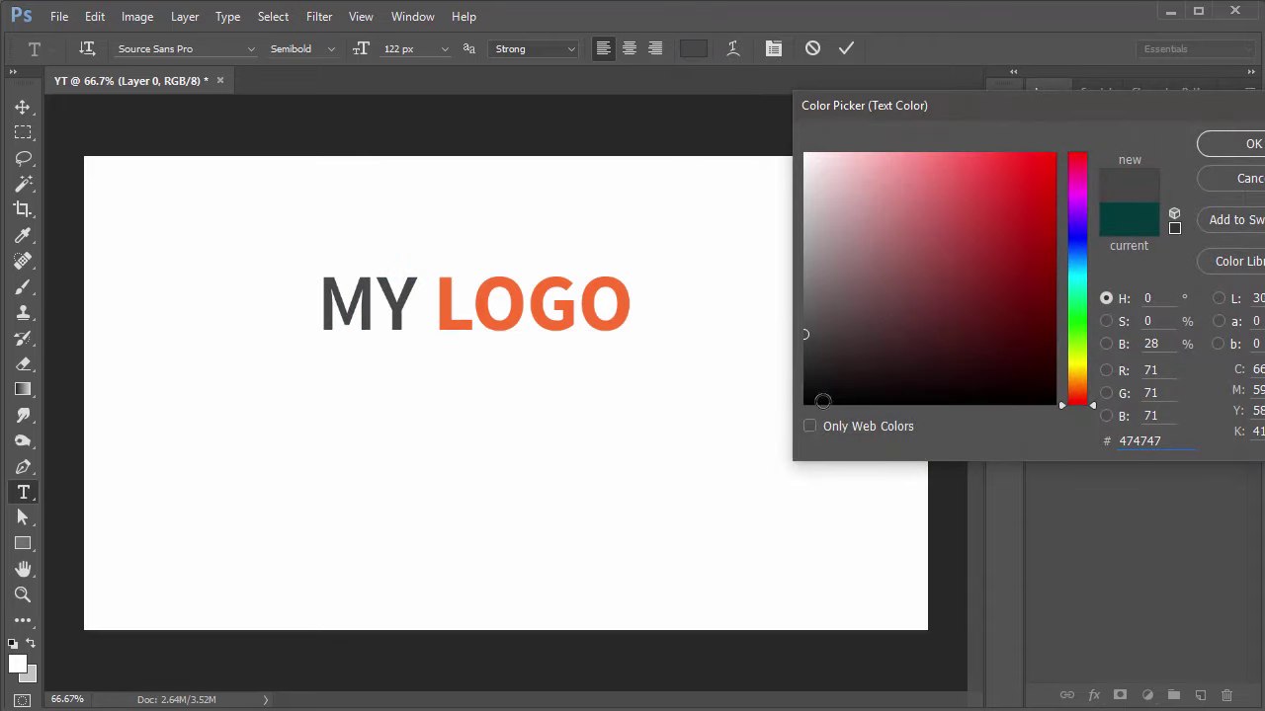
{"action": "left_click", "coordinate": [804, 368]}
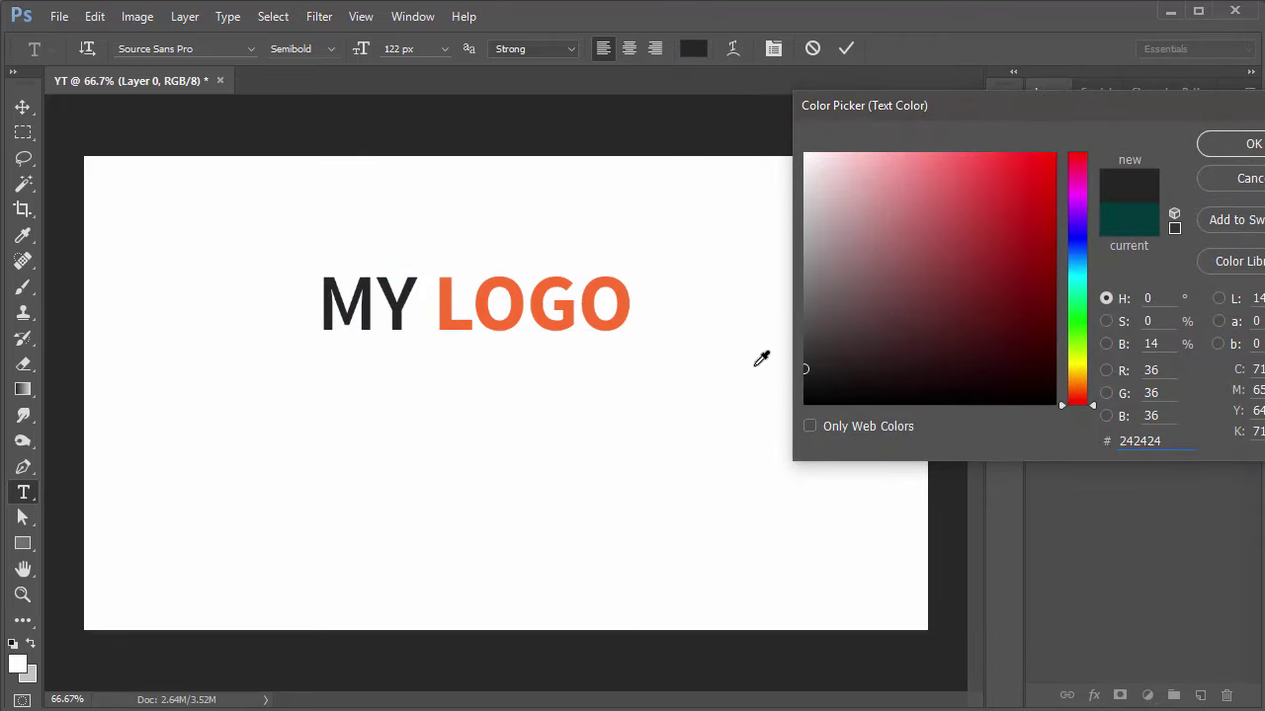
{"action": "left_click", "coordinate": [1247, 145]}
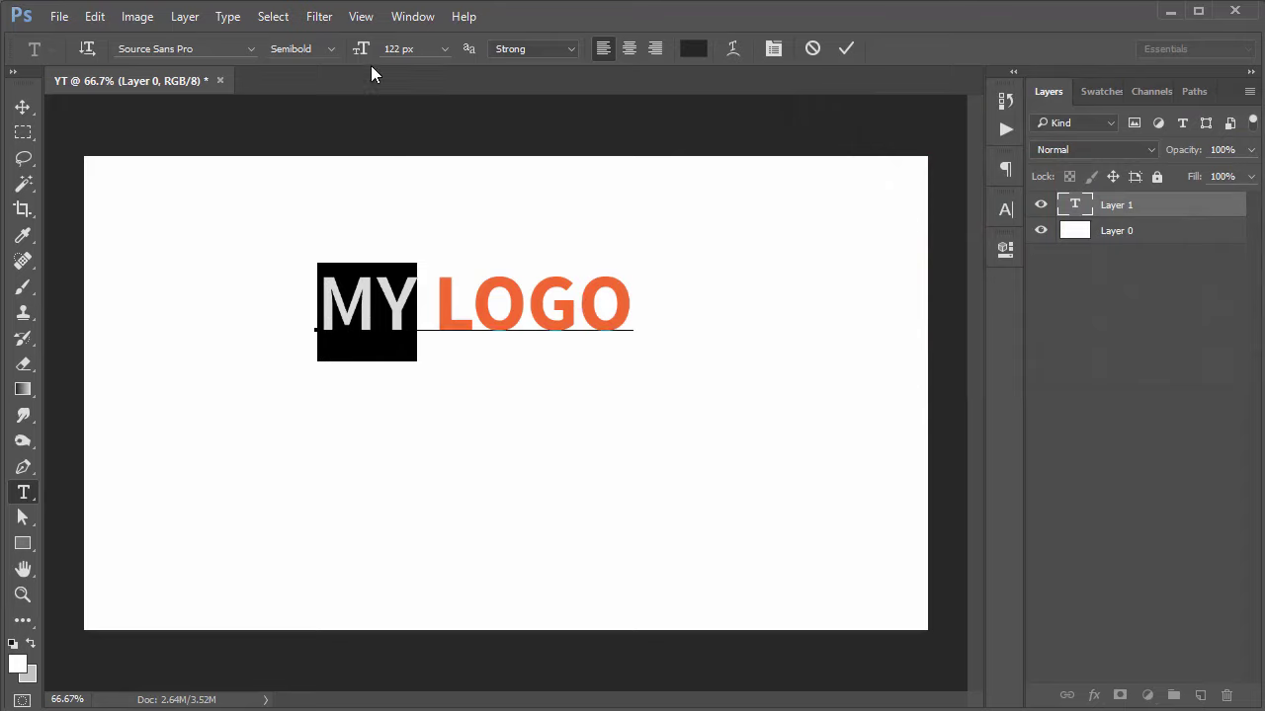
Step: Set MY to the Black weight
{"action": "left_click", "coordinate": [297, 49]}
{"action": "left_click", "coordinate": [291, 150]}
{"action": "left_click", "coordinate": [441, 301]}
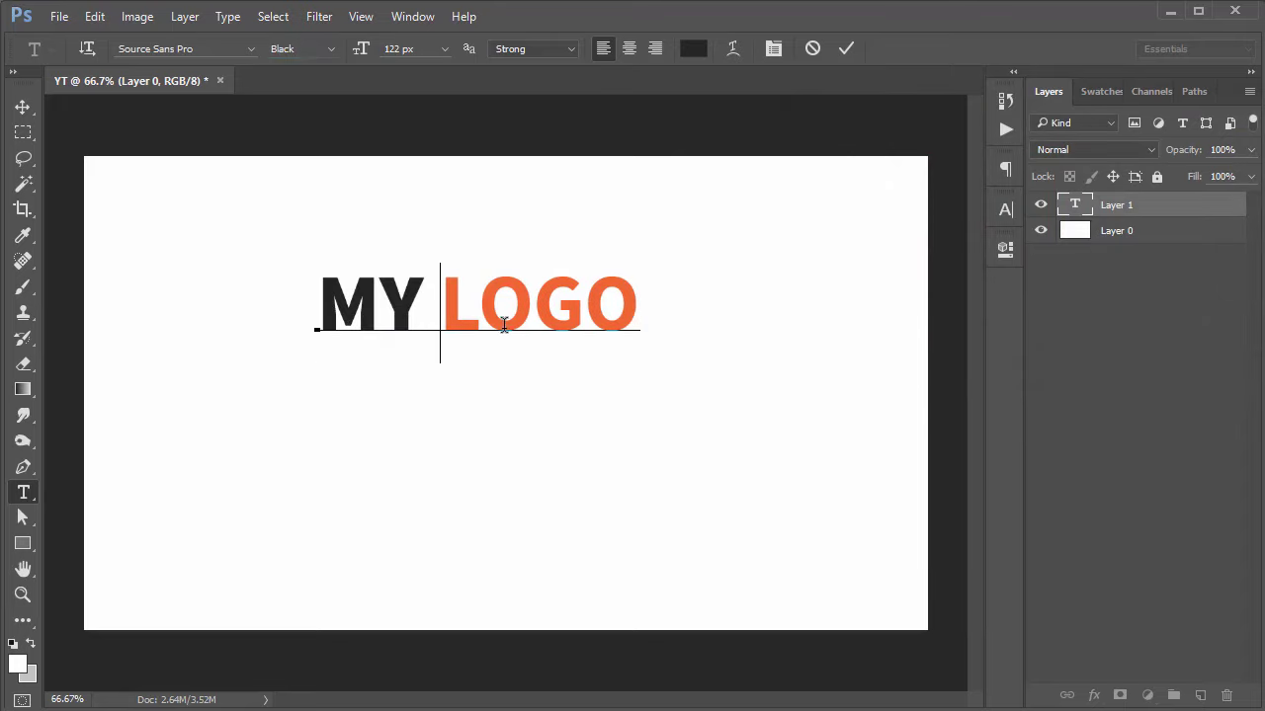
Step: Make LOGO Semibold and commit the MY LOGO text
{"action": "double_click", "coordinate": [538, 324]}
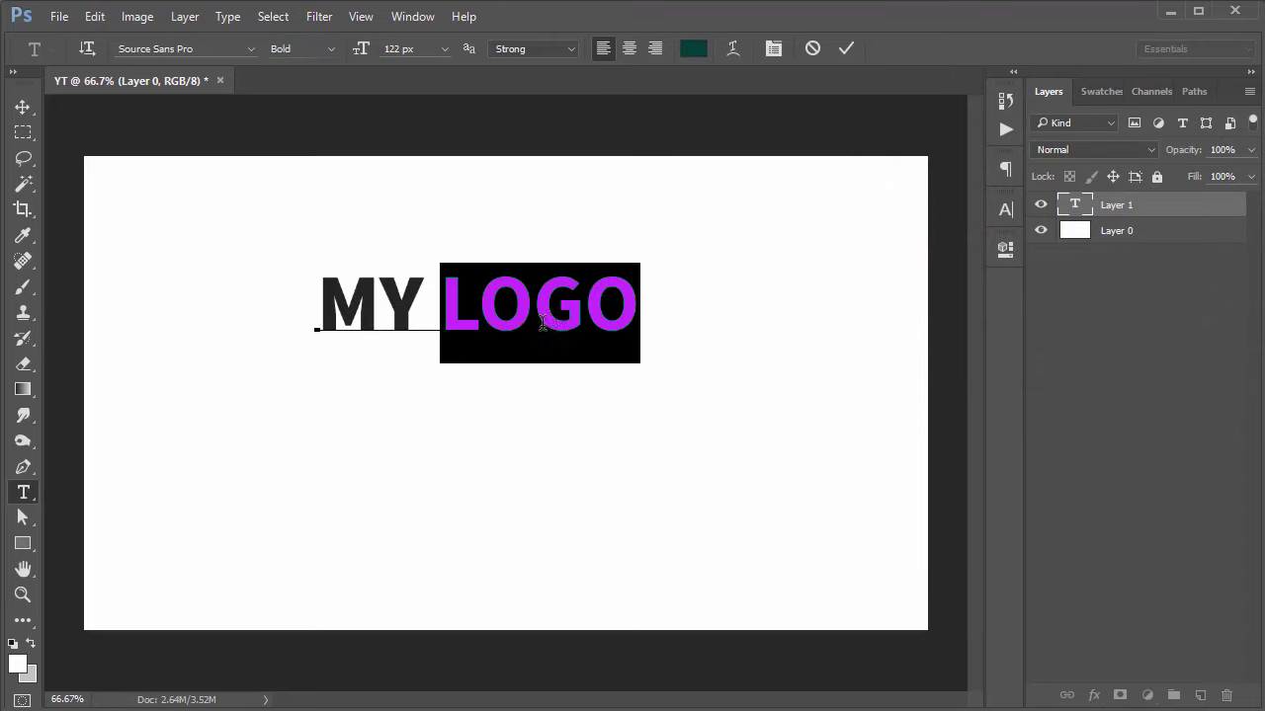
{"action": "left_click", "coordinate": [329, 54]}
{"action": "left_click", "coordinate": [314, 115]}
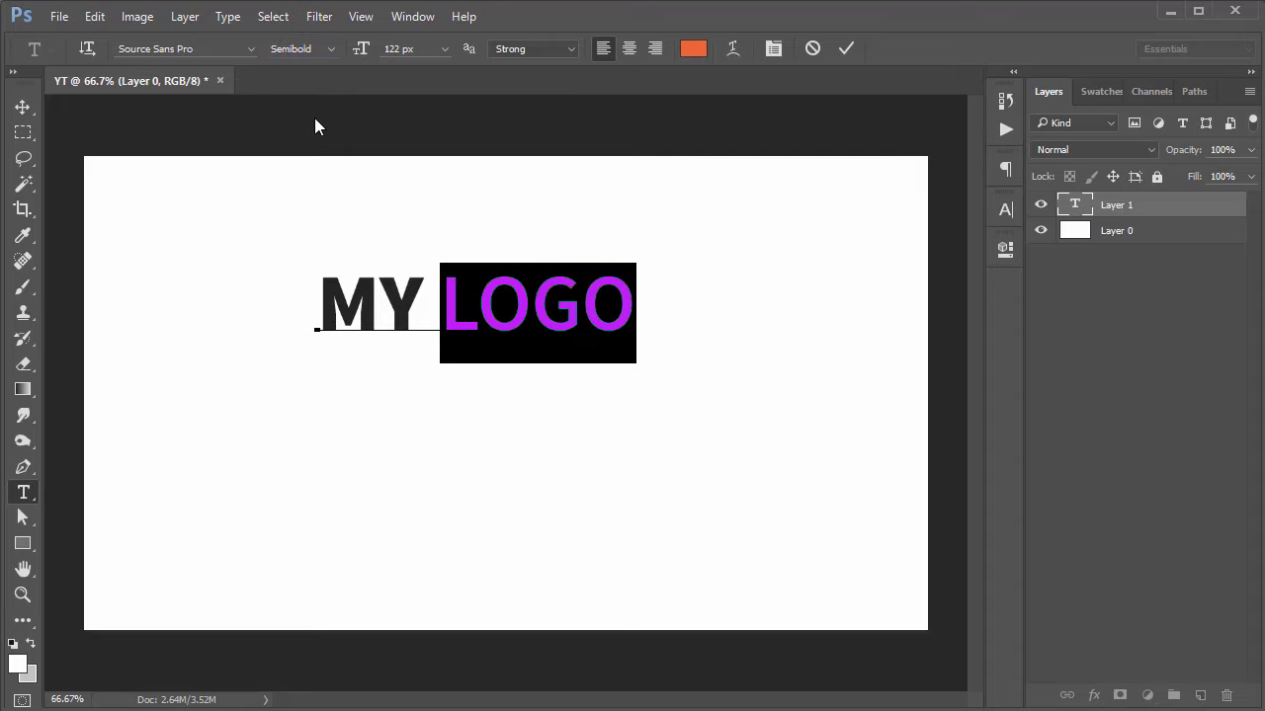
{"action": "key", "text": "ctrl+a"}
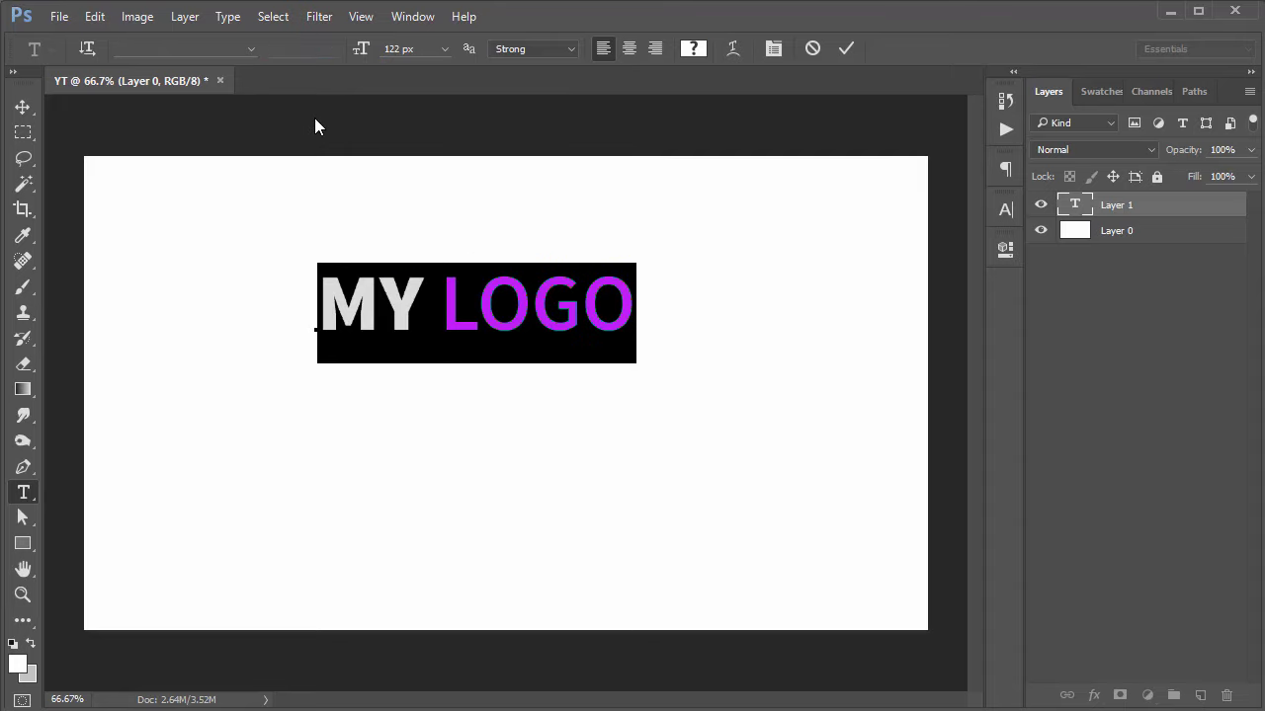
{"action": "key", "text": "ctrl+Return"}
Step: Drag the MY LOGO text to the canvas centre, then open and close the Character panel
{"action": "key", "text": "v"}
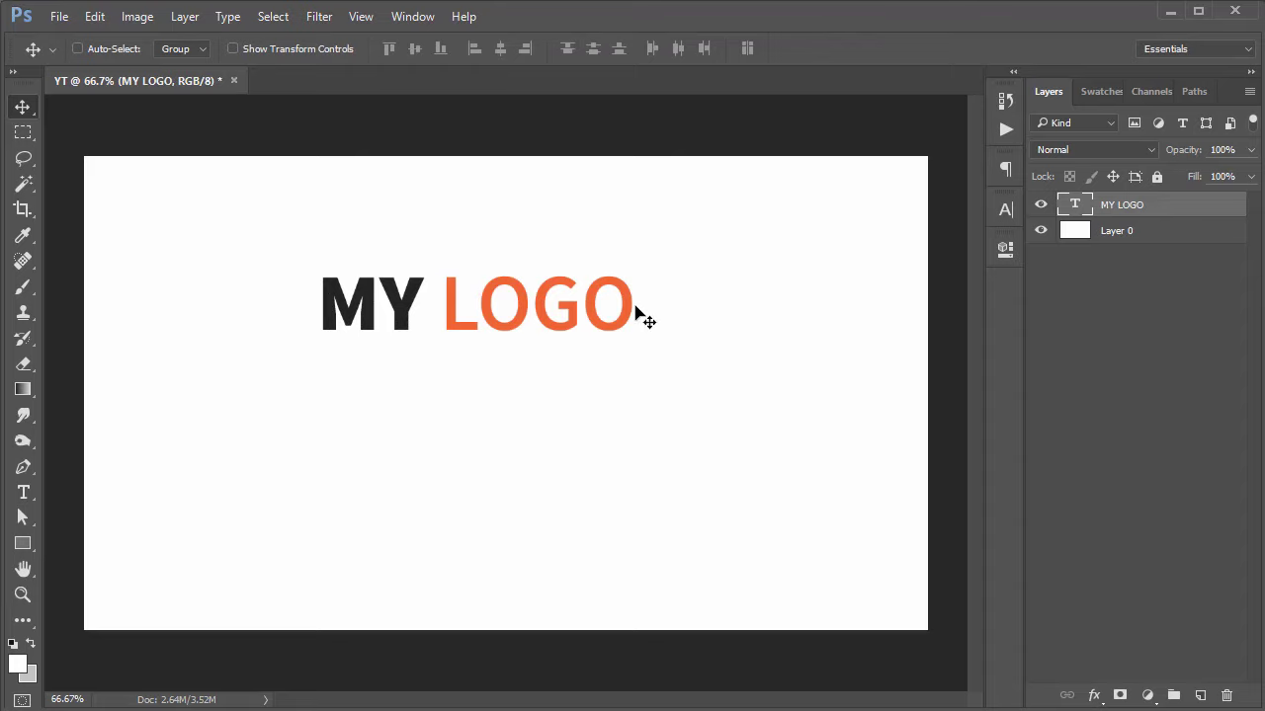
{"action": "mouse_move", "coordinate": [536, 330]}
{"action": "left_mouse_down"}
{"action": "mouse_move", "coordinate": [596, 423]}
{"action": "mouse_move", "coordinate": [596, 395]}
{"action": "left_mouse_up"}
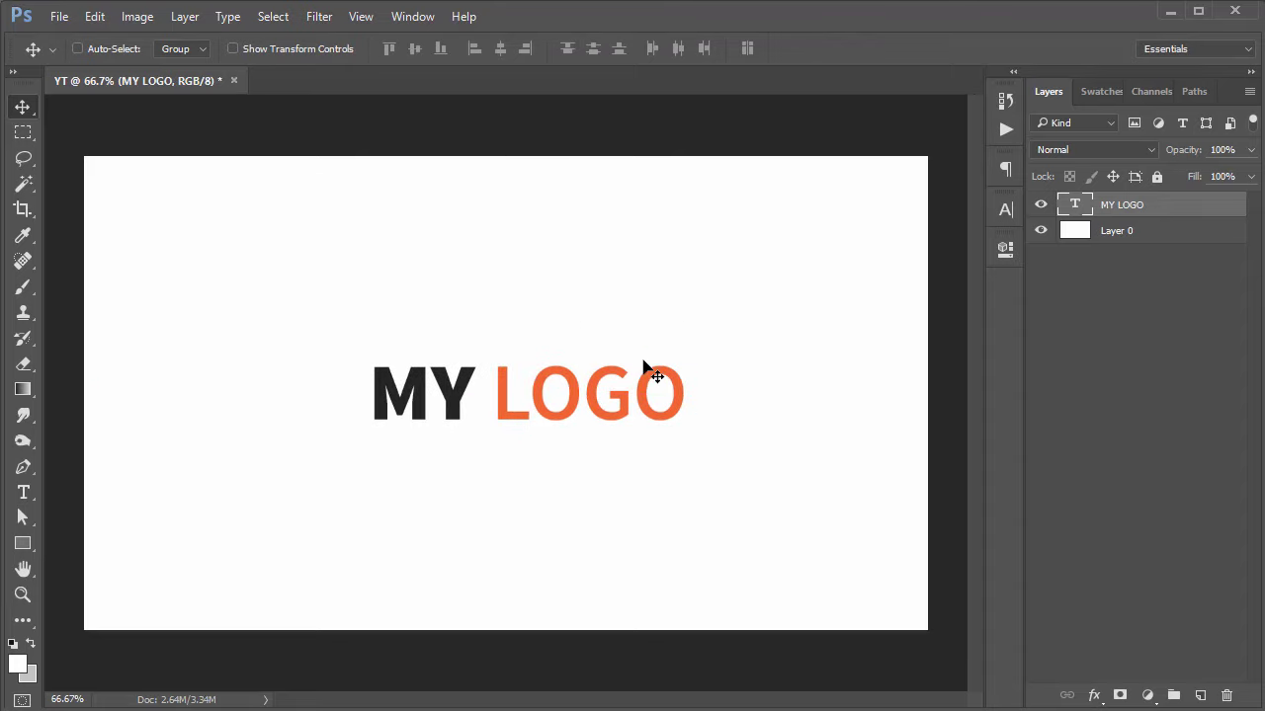
{"action": "left_click", "coordinate": [1008, 209]}
{"action": "left_click", "coordinate": [409, 17]}
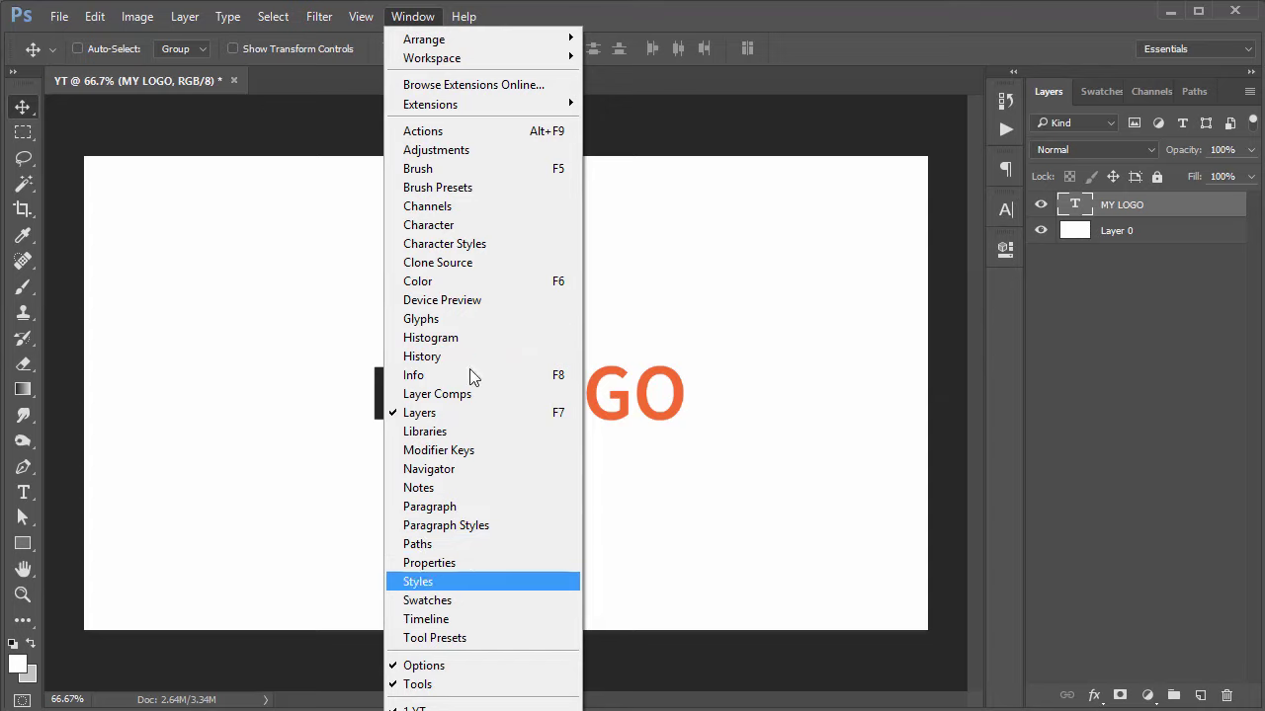
{"action": "left_click", "coordinate": [448, 225]}
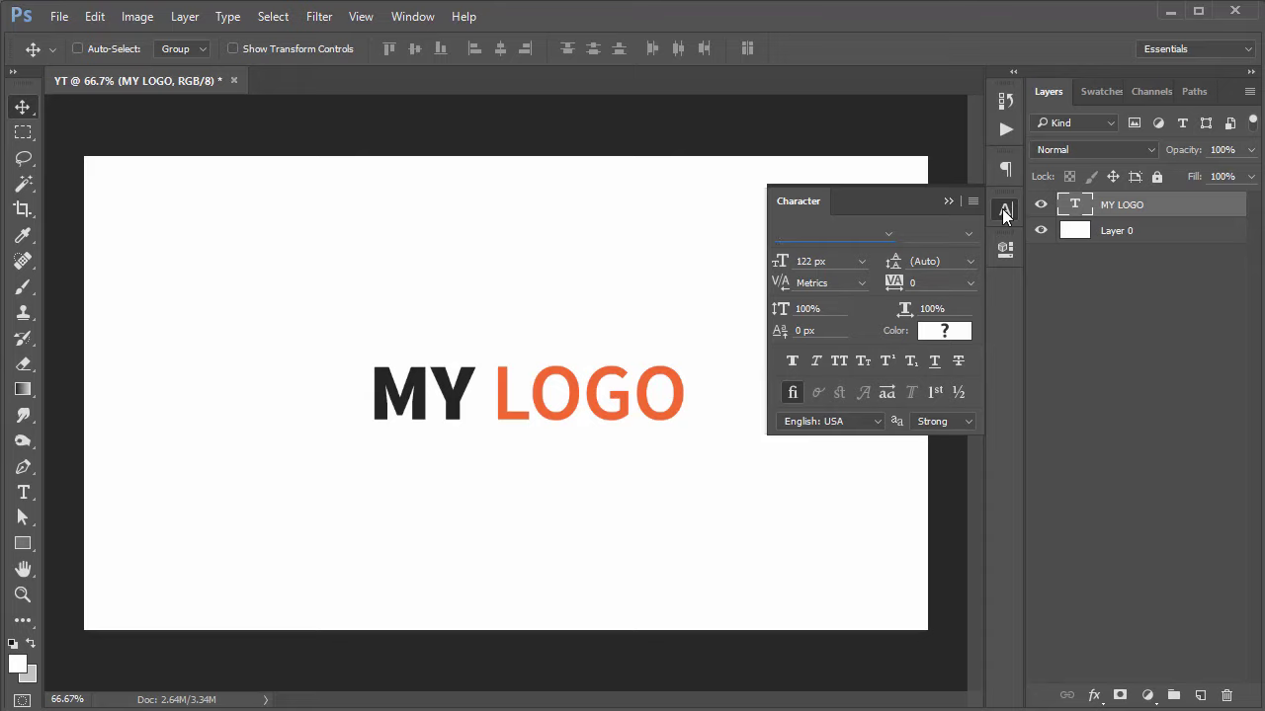
{"action": "left_click", "coordinate": [1003, 211]}
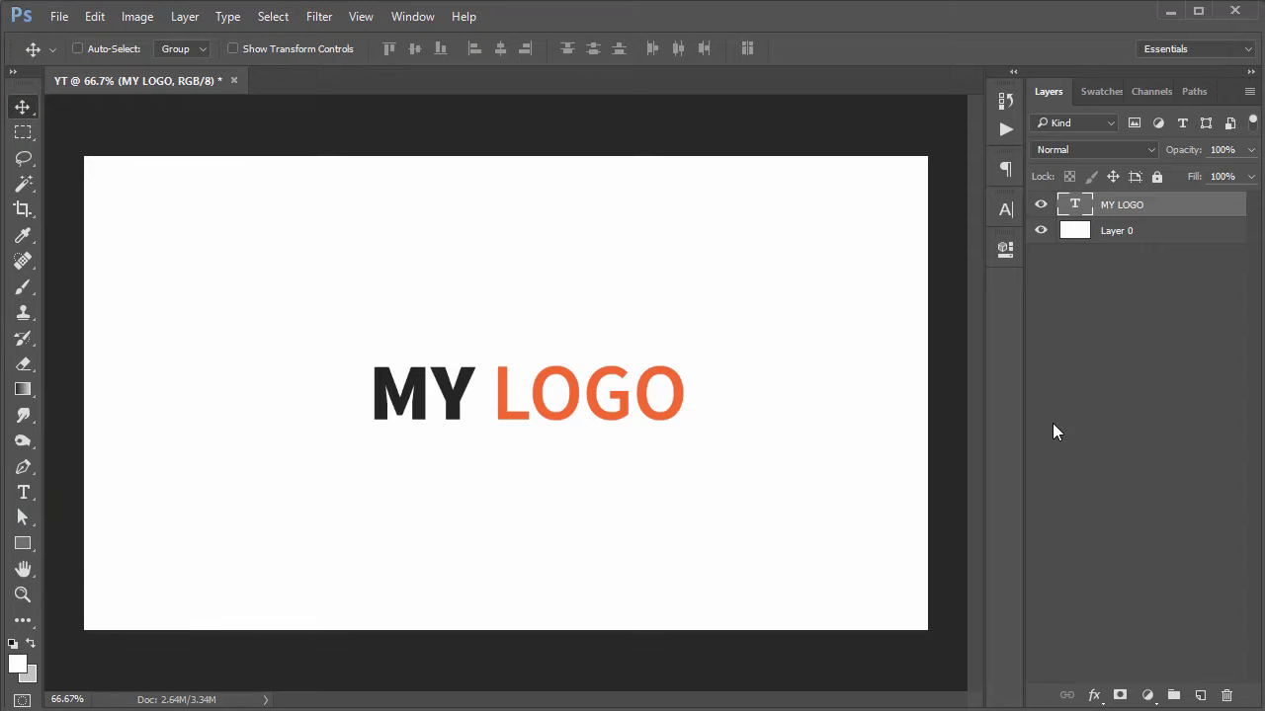
{"action": "left_click", "coordinate": [1004, 209]}
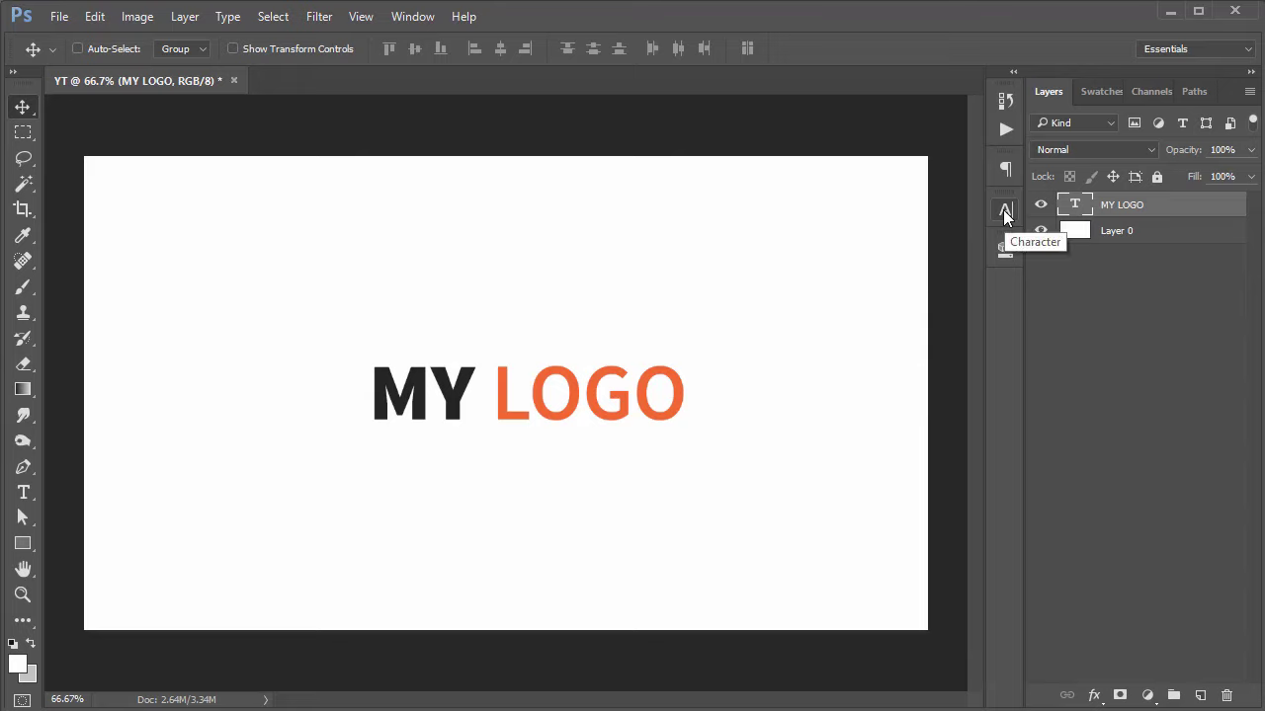